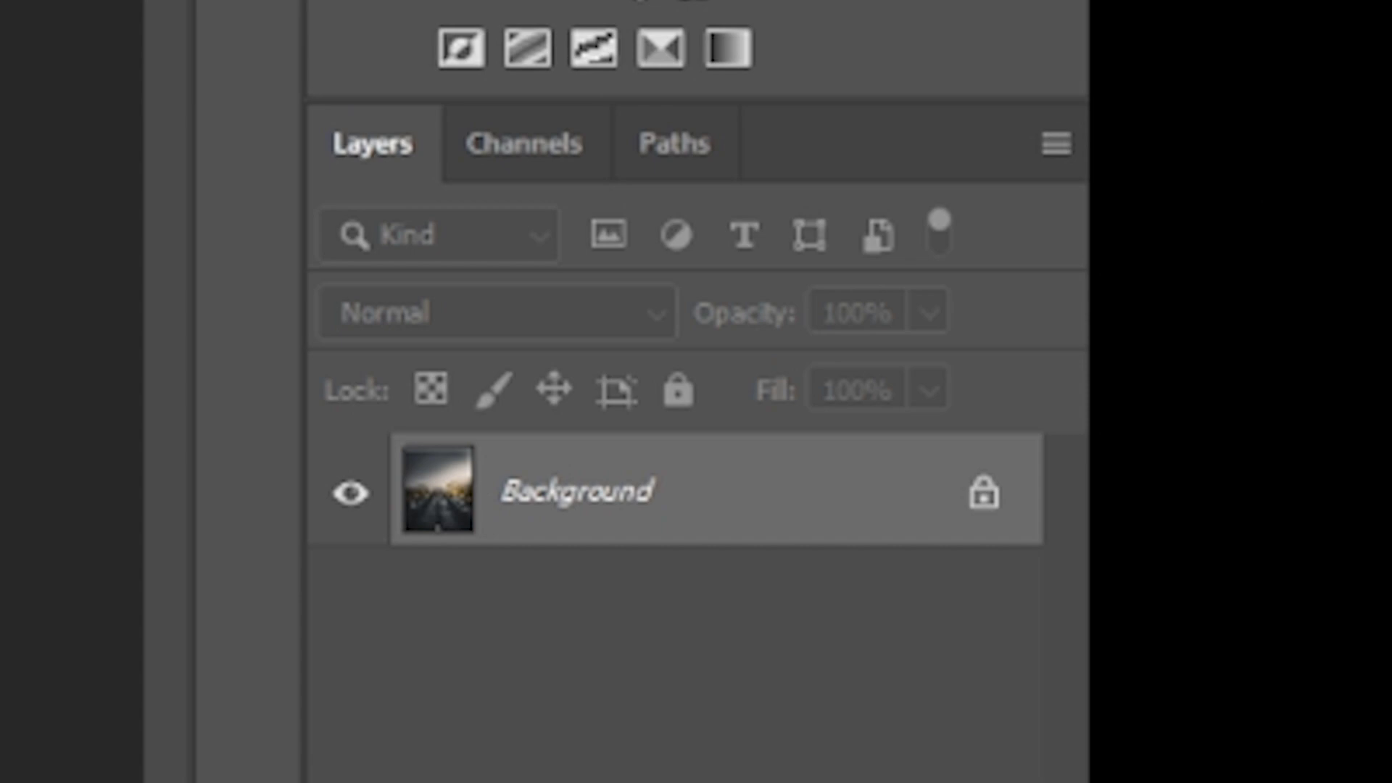
- Unlock the Background layer and rename it "background"
click(983, 499)
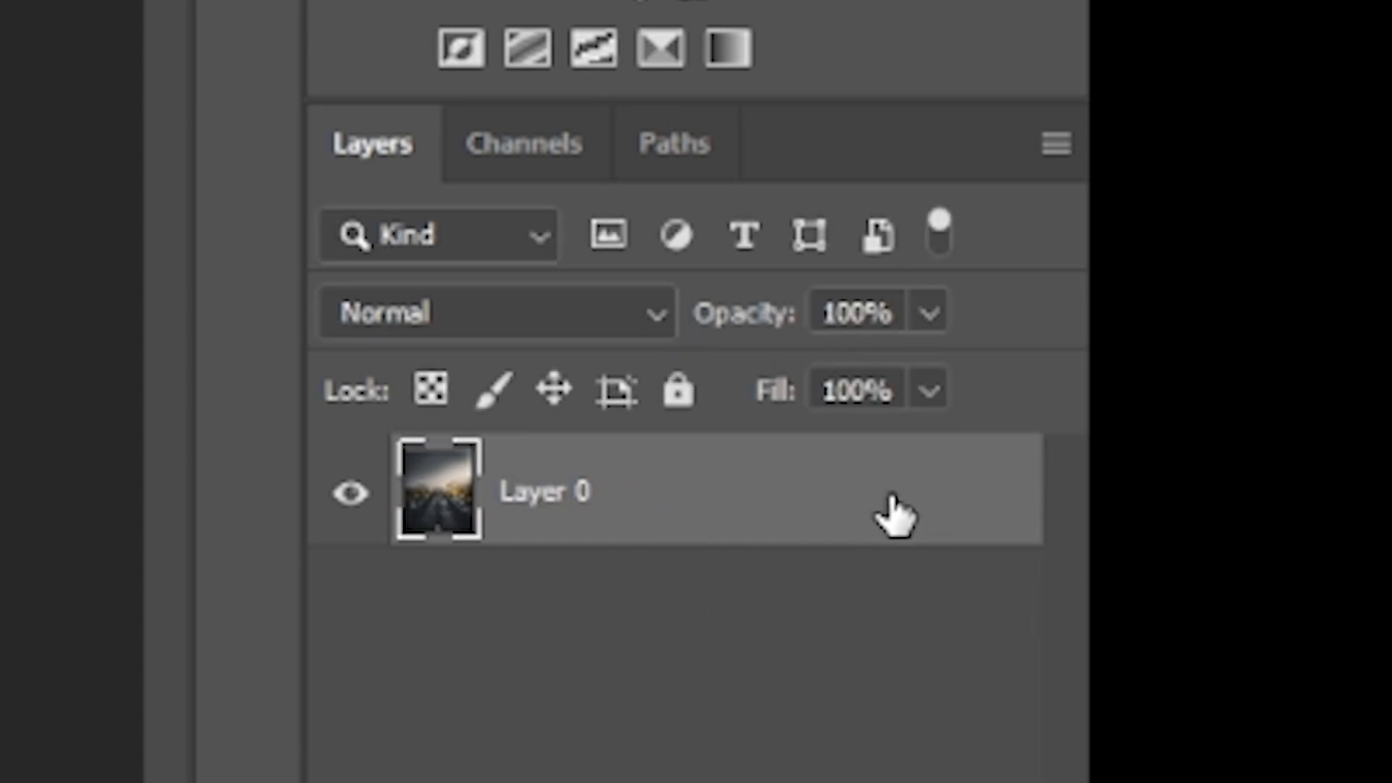
double_click(543, 492)
text(back)
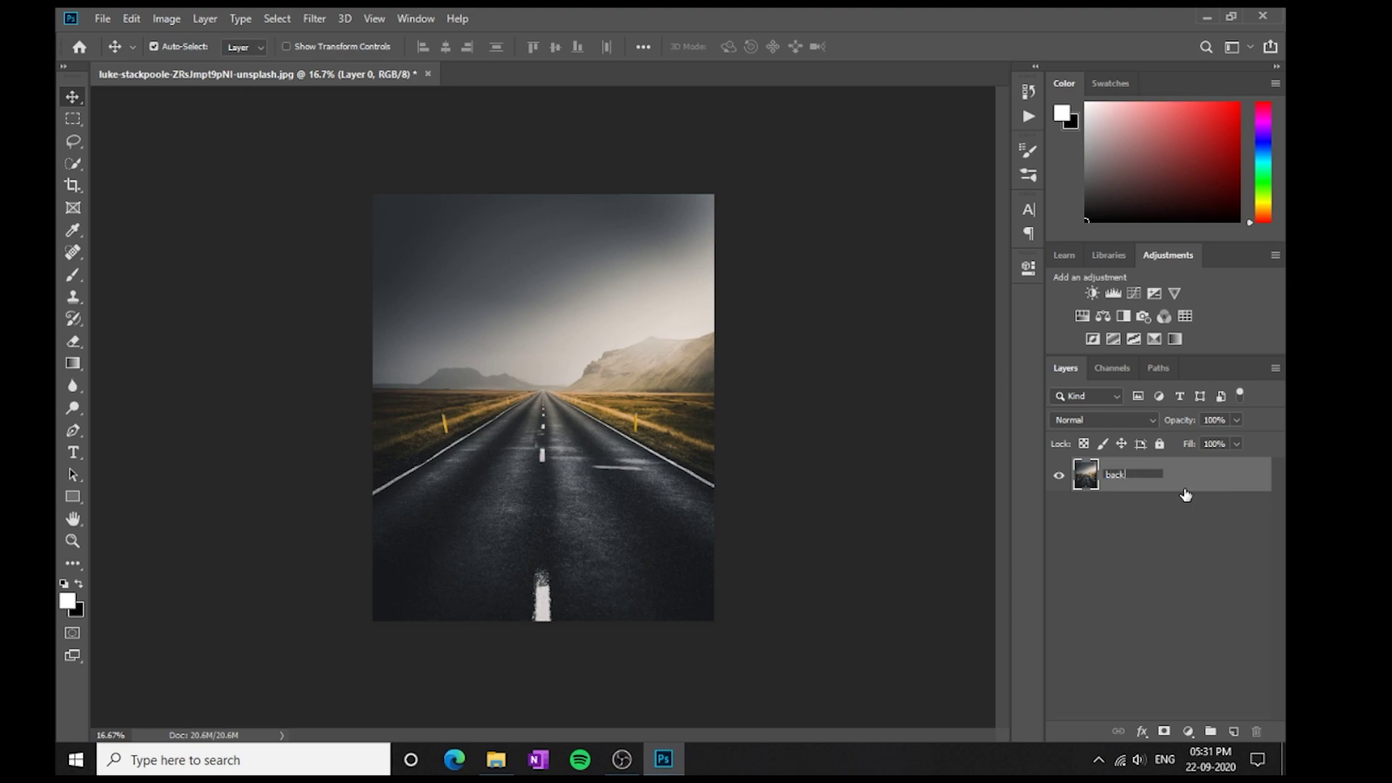
text(background)
key(Return)
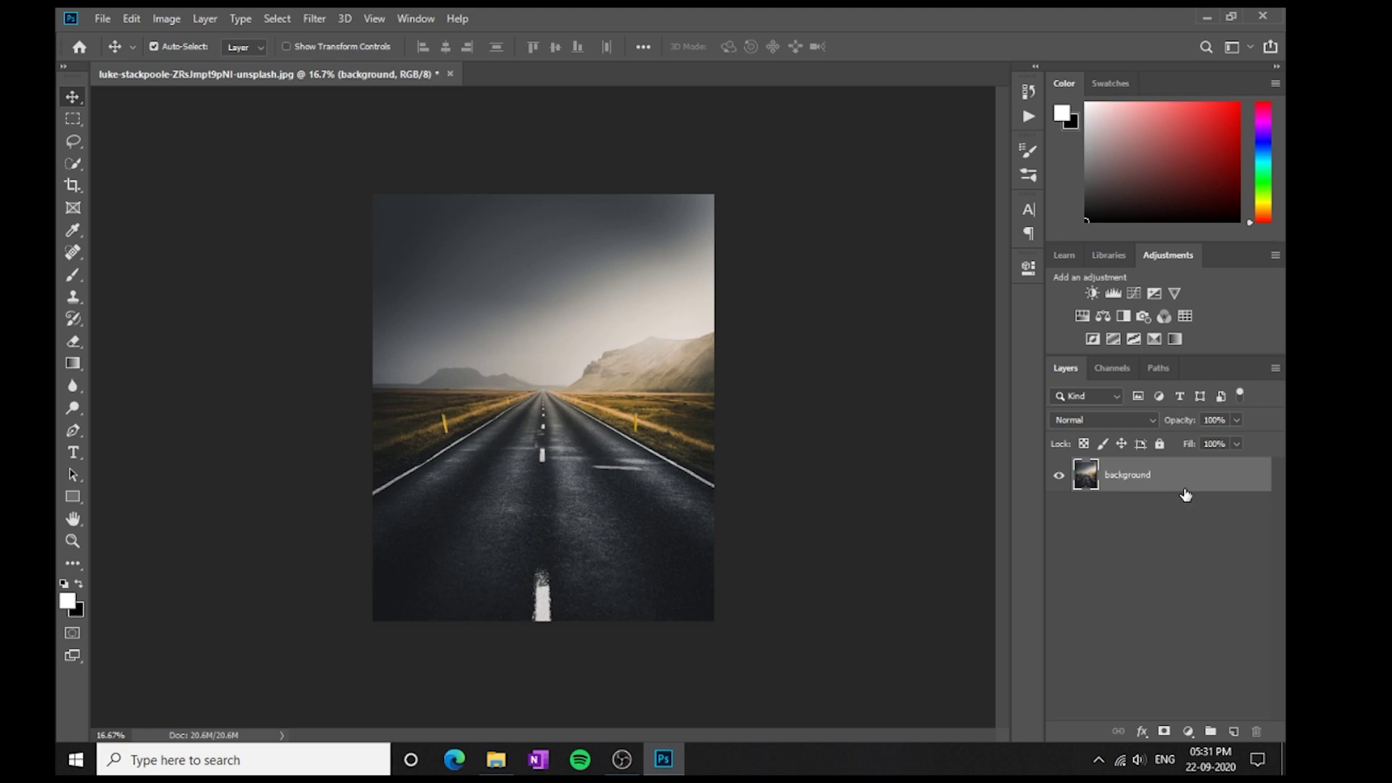
- Select the sky and mountains down to the horizon with the Quick Selection tool in add mode
click(72, 164)
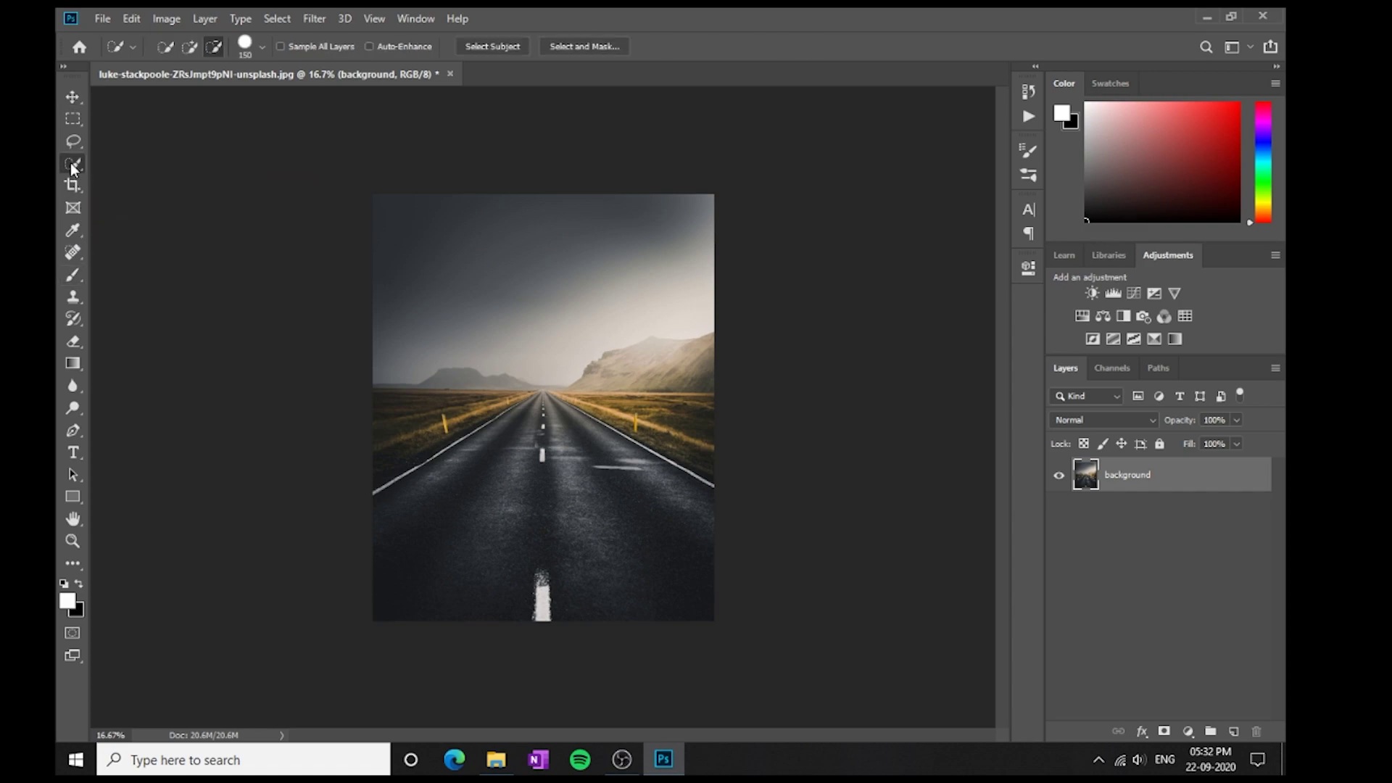
click(200, 45)
mouse_move(395, 210)
mouse_down()
mouse_move(560, 318)
mouse_move(647, 342)
mouse_move(631, 341)
mouse_move(635, 384)
mouse_up()
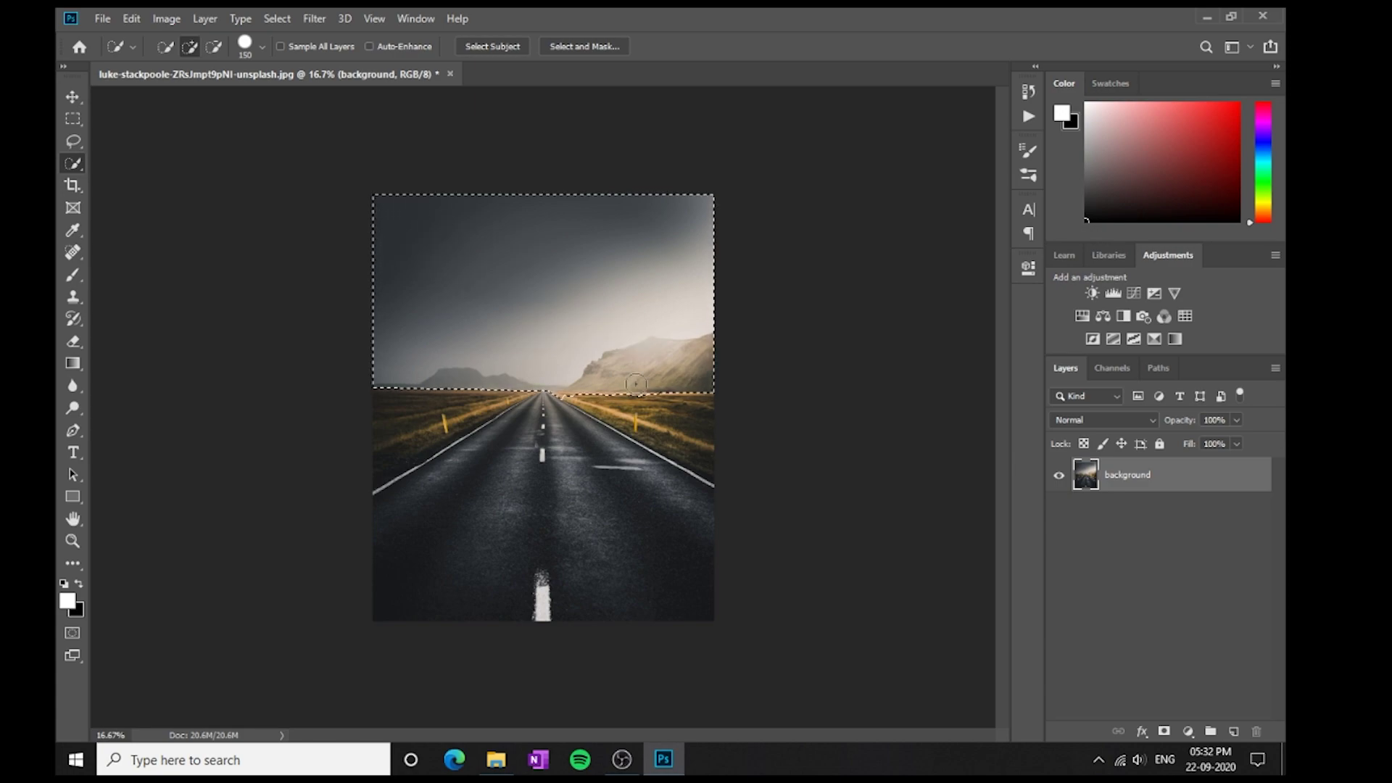
key(ctrl+plus)
key(Delete)
key(ctrl+d)
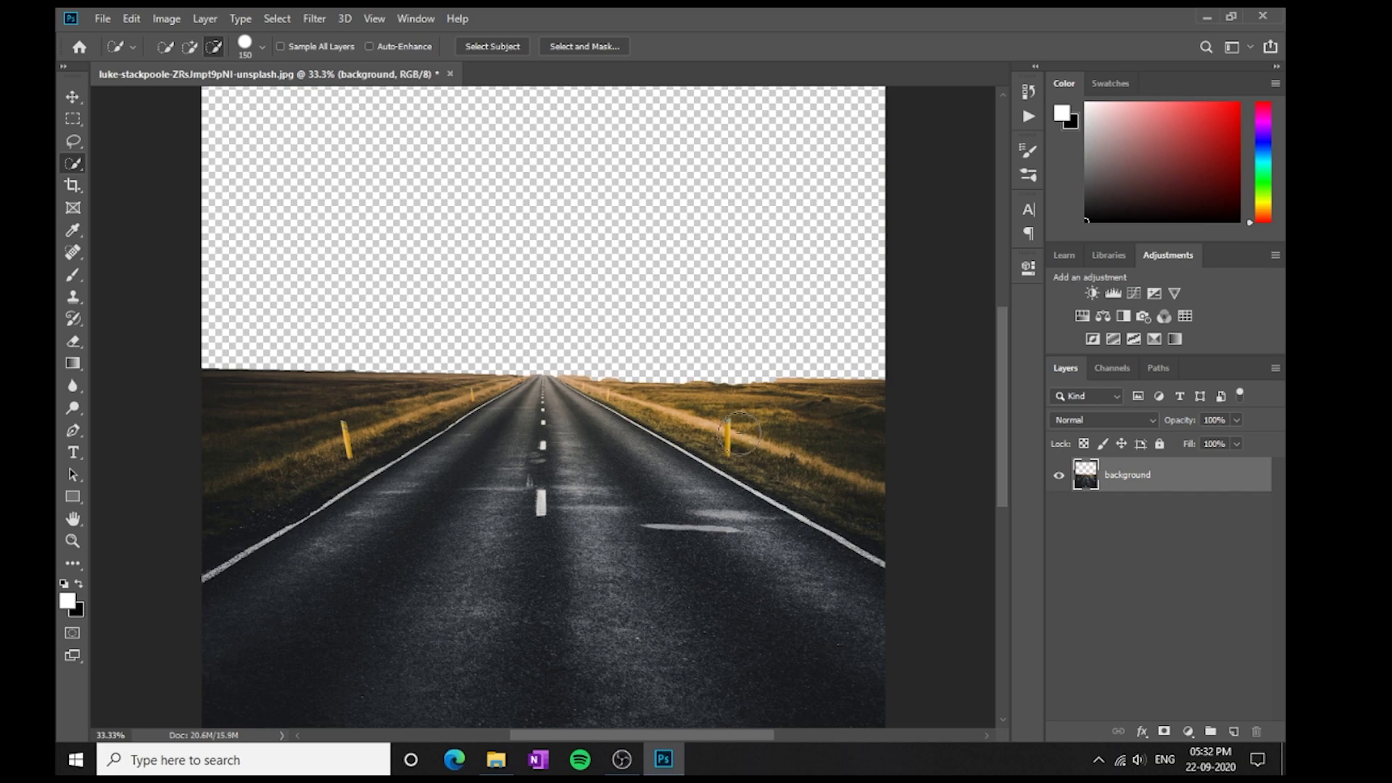
key(ctrl+z)
key(ctrl+z)
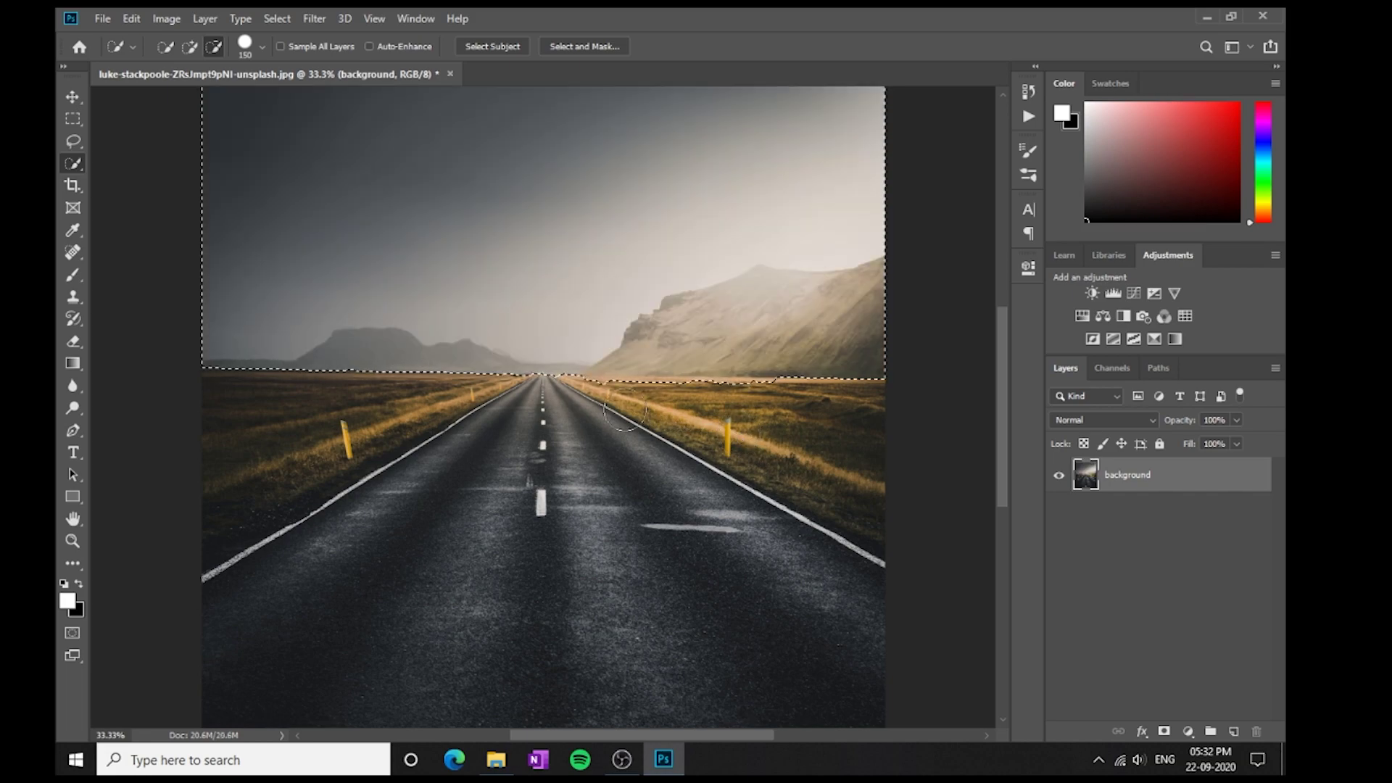
- Add a layer mask to the background layer from the selection and invert it to hide the sky and mountains
key(ctrl+plus)
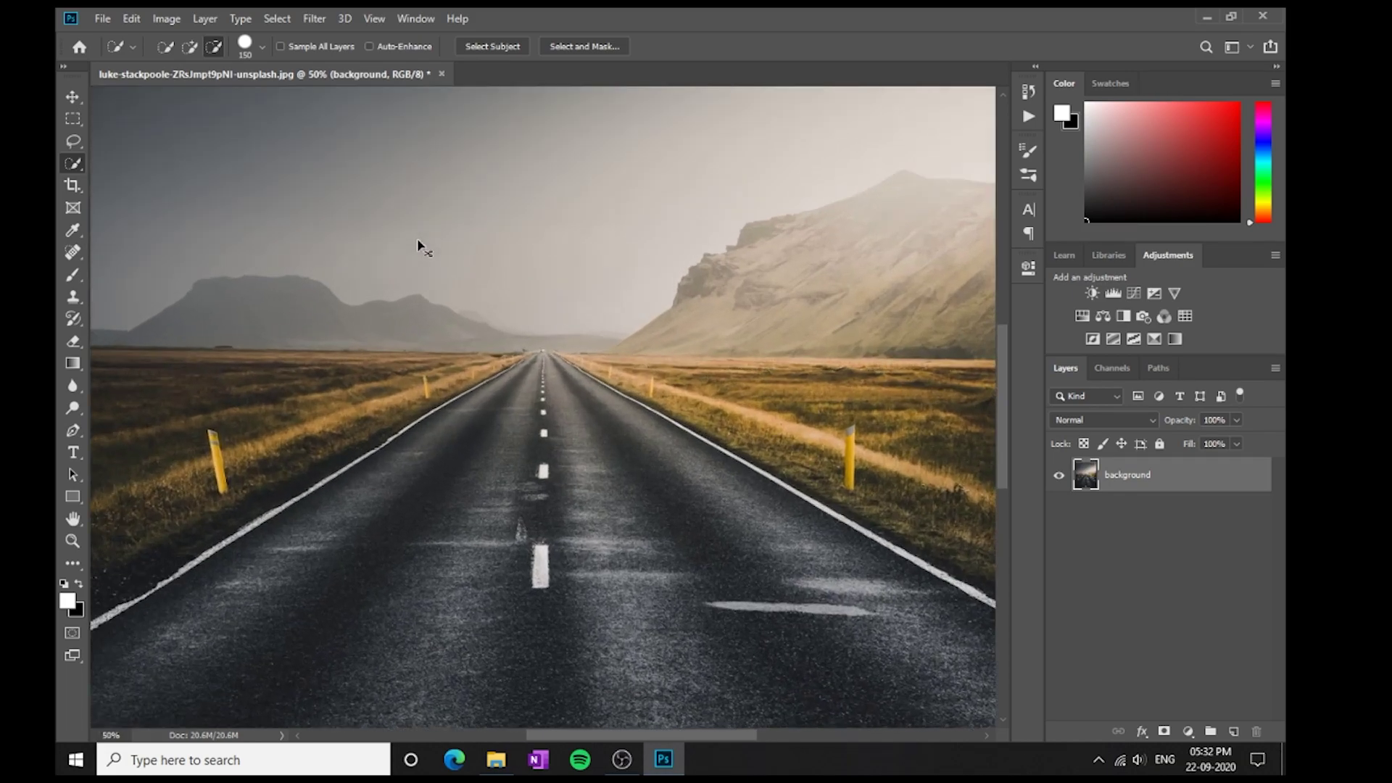
key(ctrl+minus)
key(ctrl+minus)
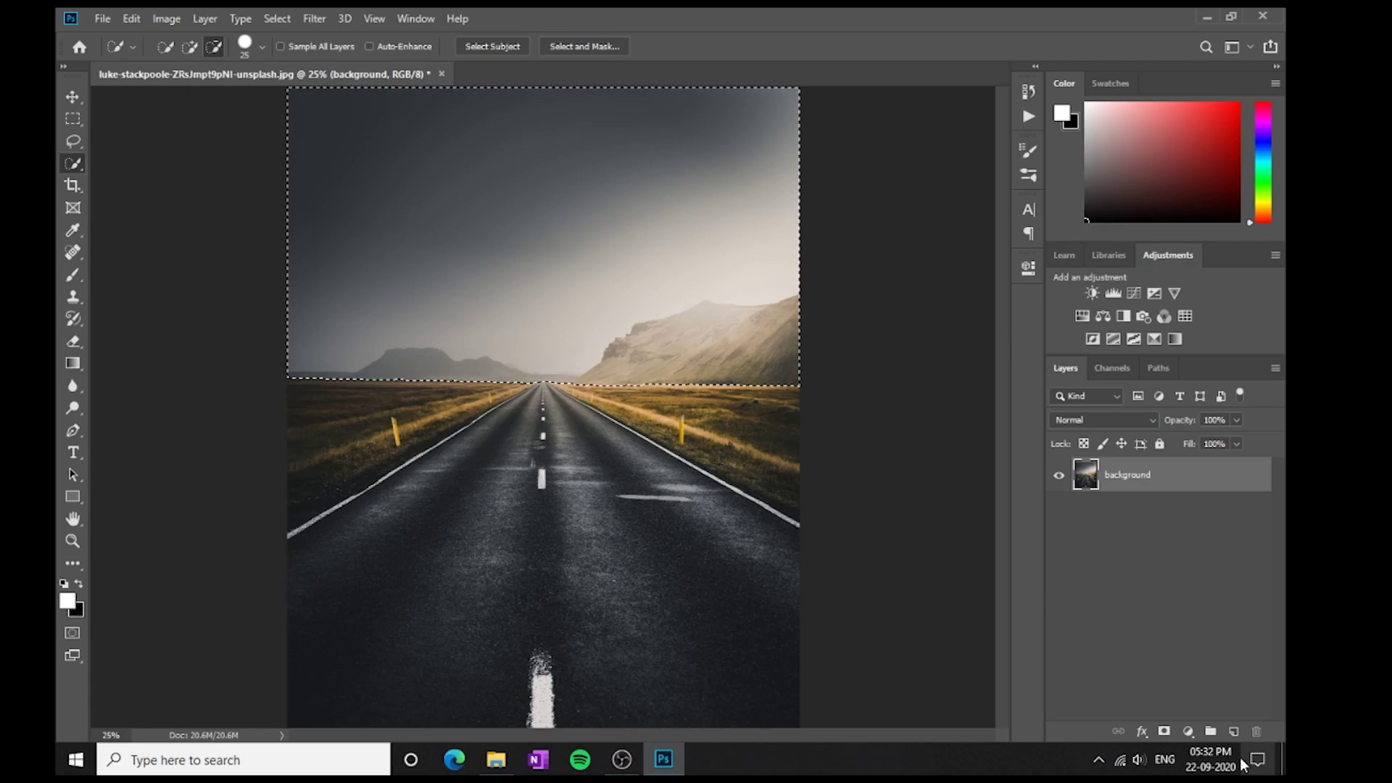
click(1164, 732)
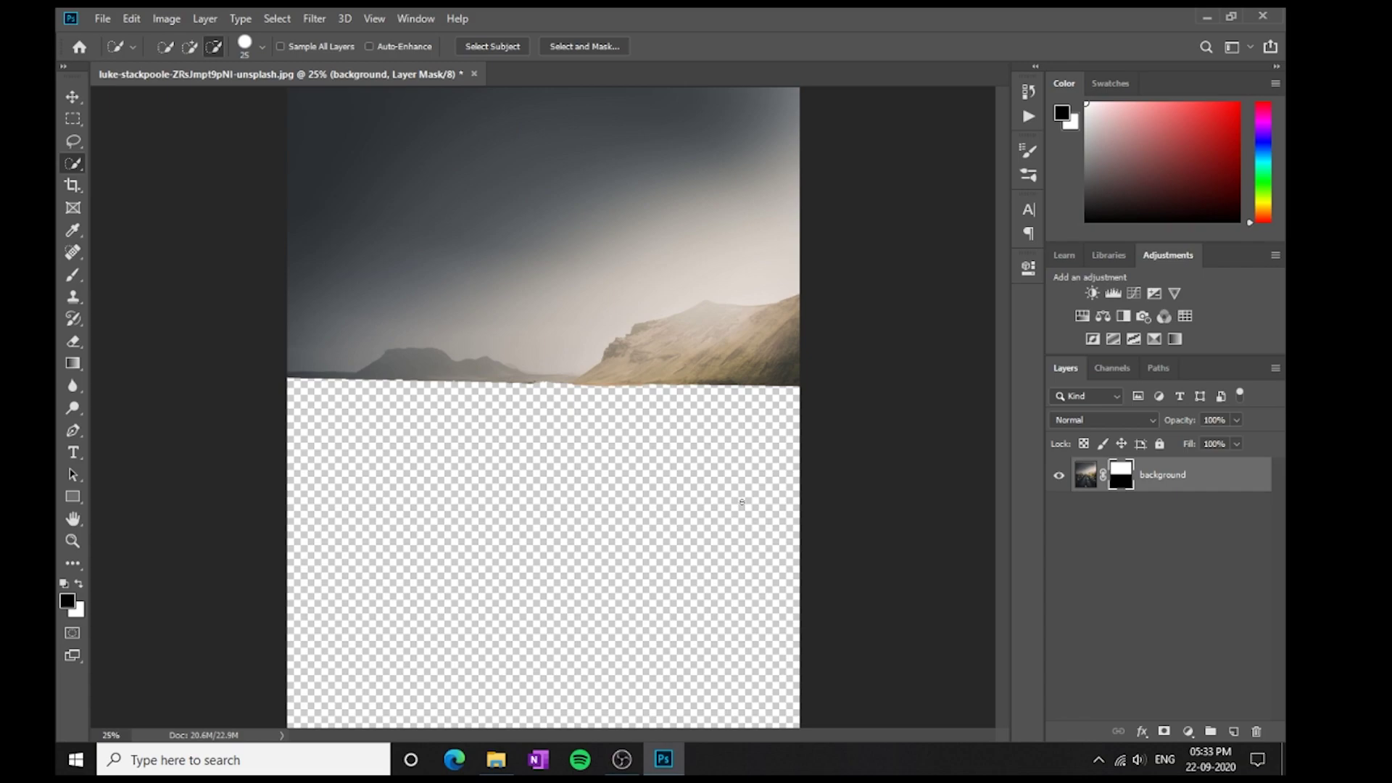
key(ctrl+i)
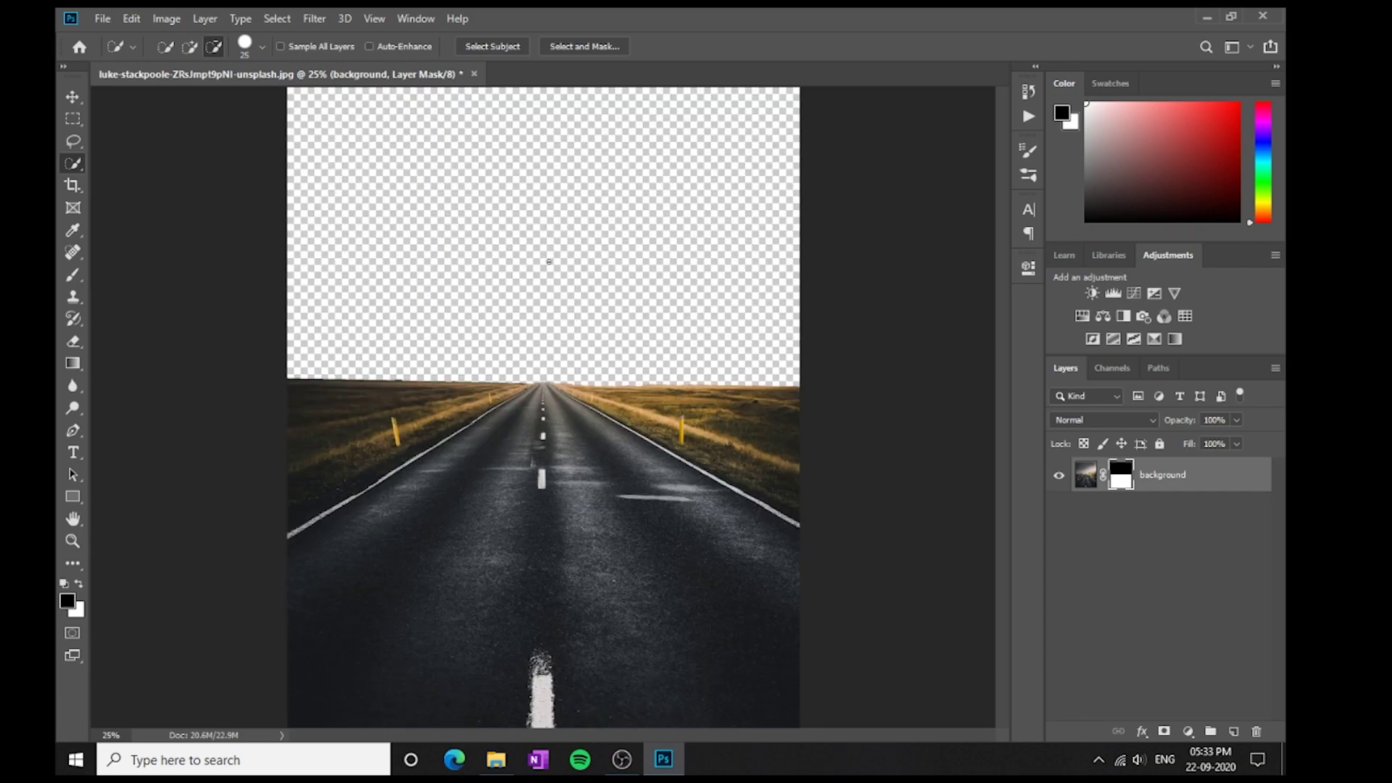
- Place the "man standing new" image and scale it up so the man stands on the road's centre line in the foreground
drag(644, 239, 602, 541)
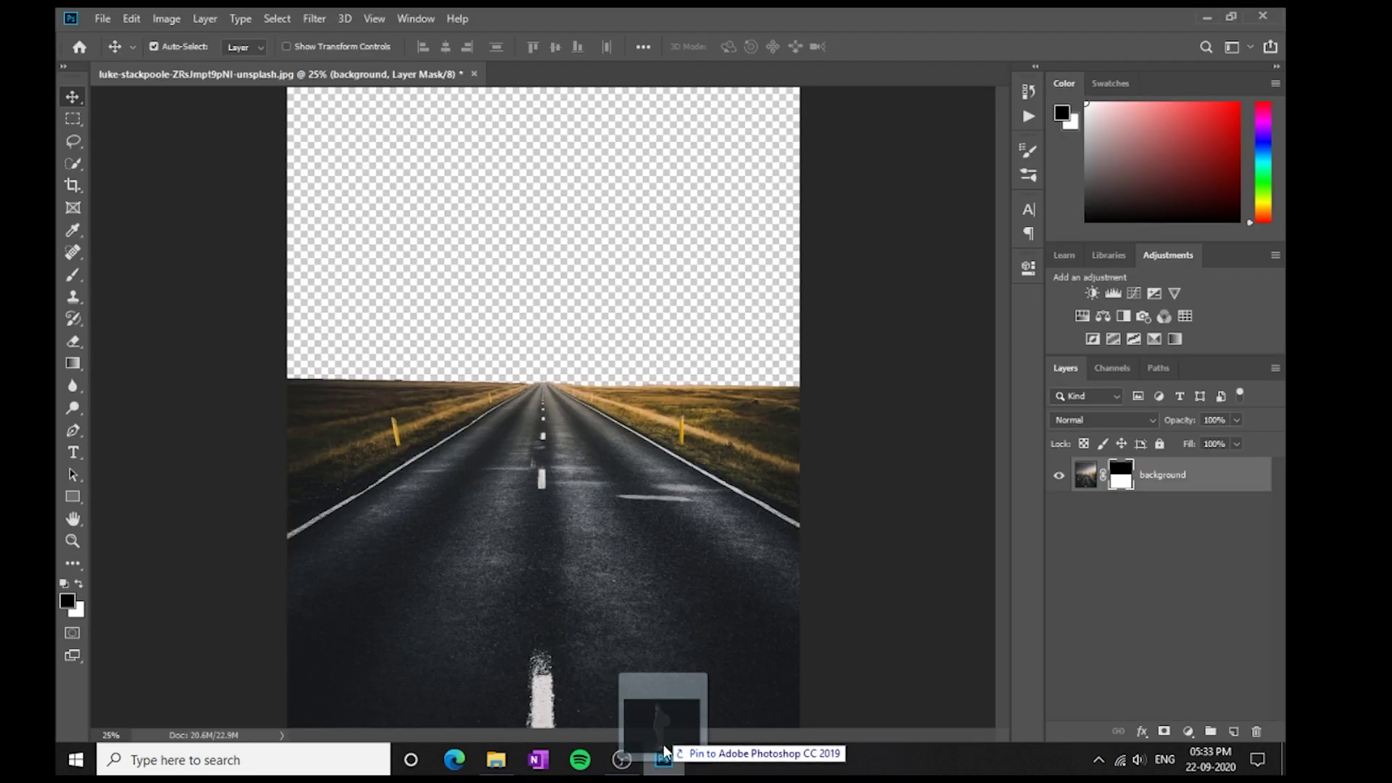
drag(543, 423, 881, 765)
drag(702, 558, 572, 467)
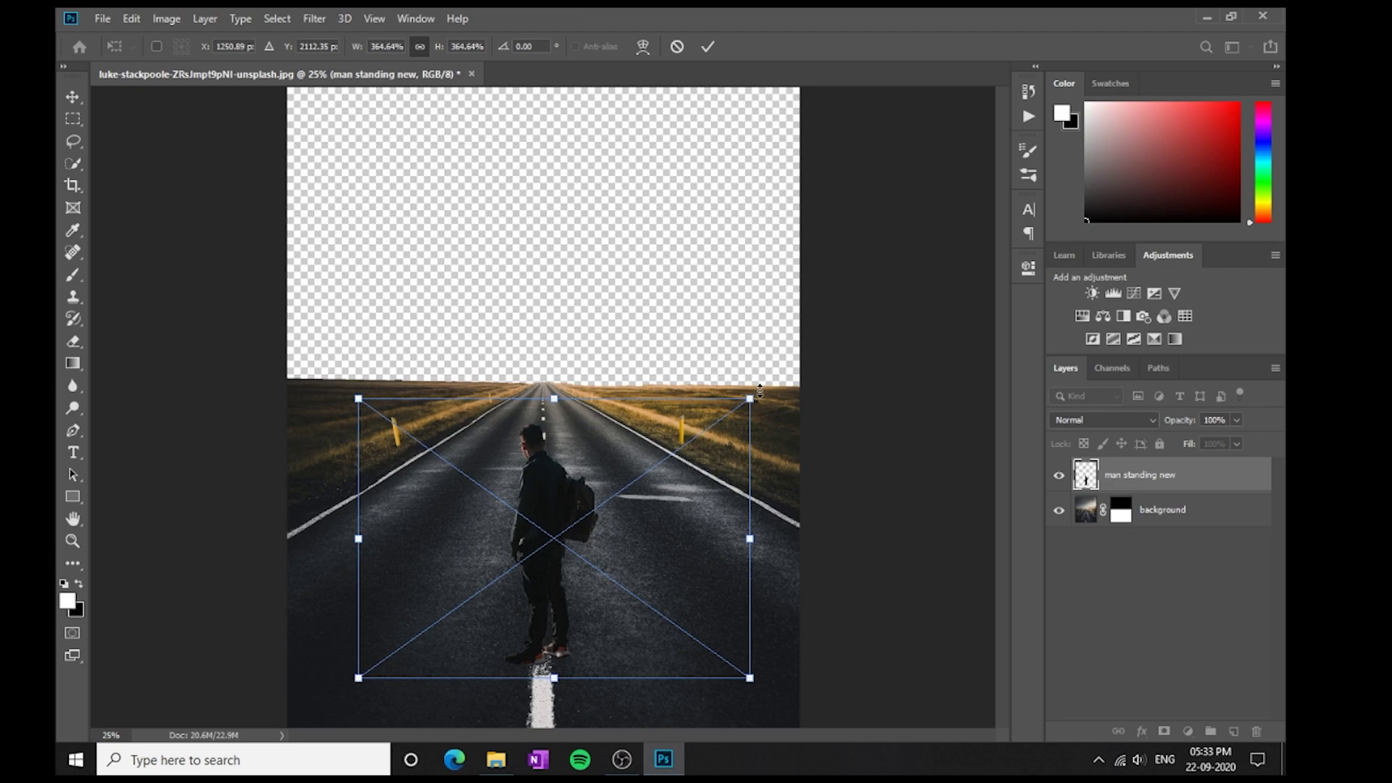
drag(763, 393, 793, 384)
- Commit the man's placement and rasterize the "man standing new" layer
right_click(1133, 475)
click(1190, 471)
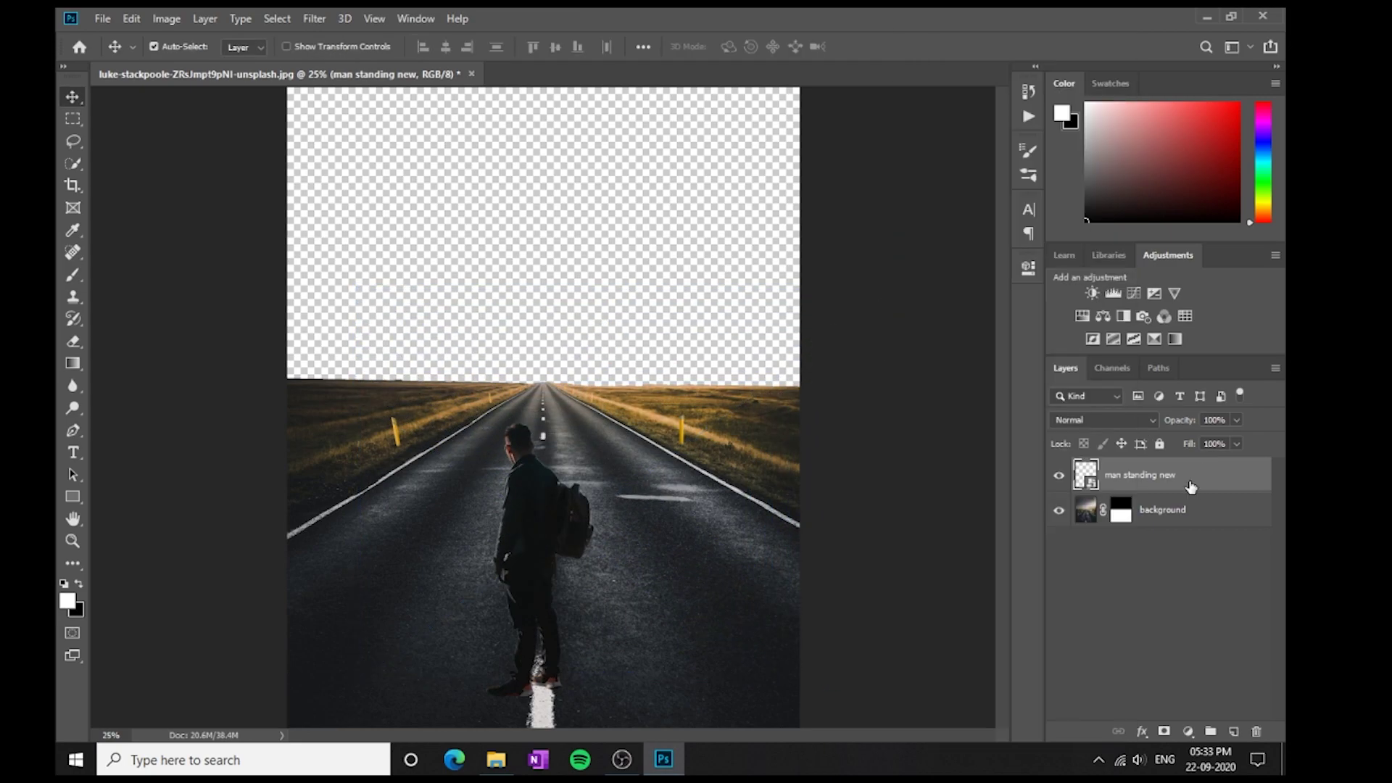
right_click(1190, 480)
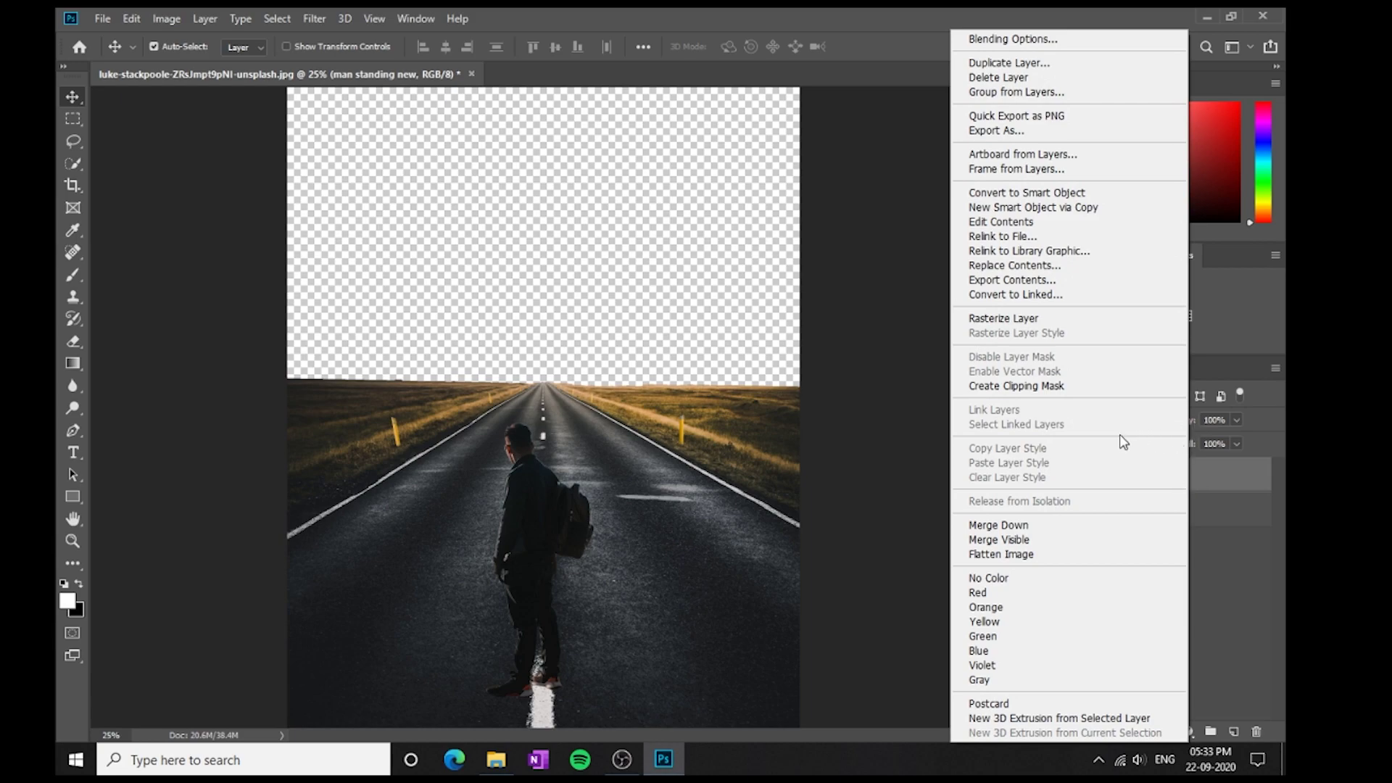
click(1038, 318)
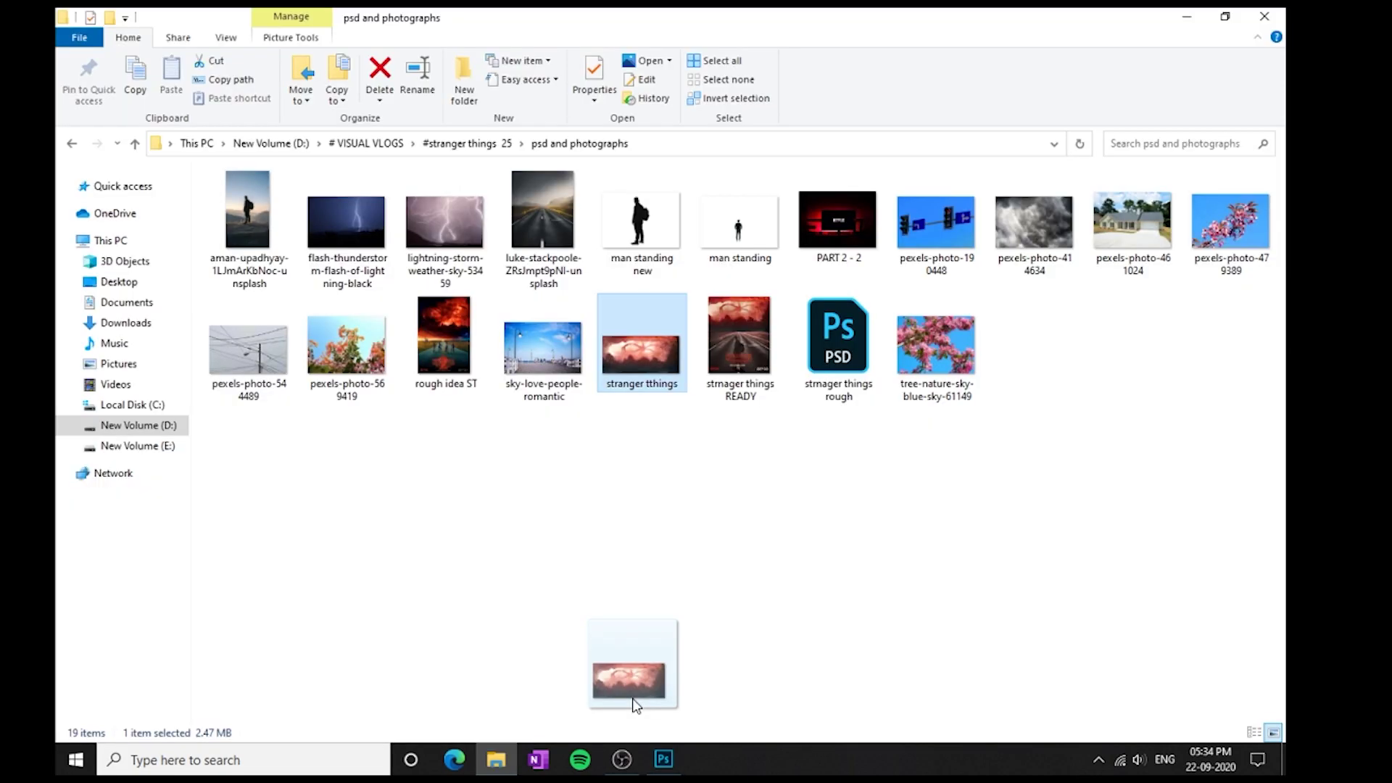
- Place the "stranger tthings" image as the sky and enlarge it so its lower edge meets the road's horizon
drag(633, 702, 657, 684)
drag(443, 189, 498, 239)
drag(546, 335, 594, 185)
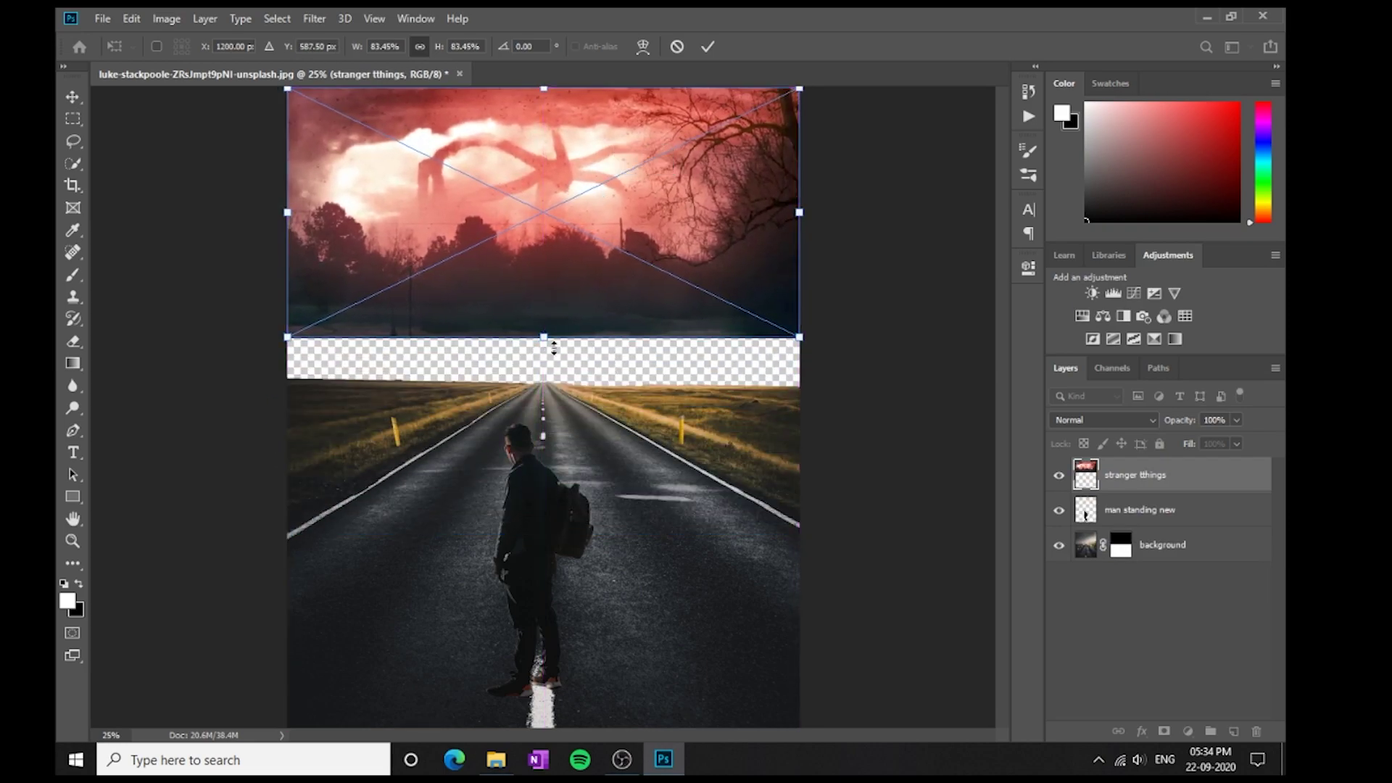
drag(544, 335, 584, 336)
click(708, 46)
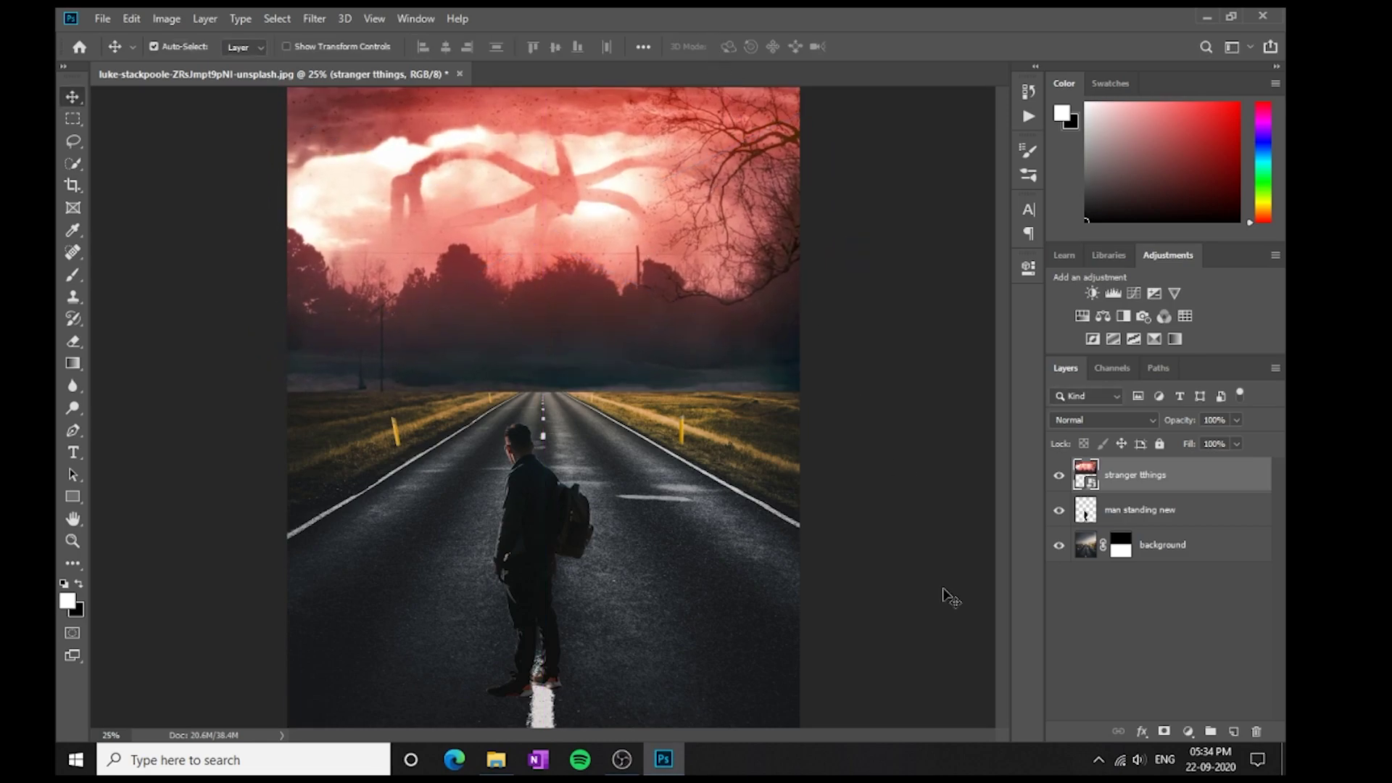
- Rasterize the "stranger tthings" layer and add a white layer mask to it
right_click(1171, 488)
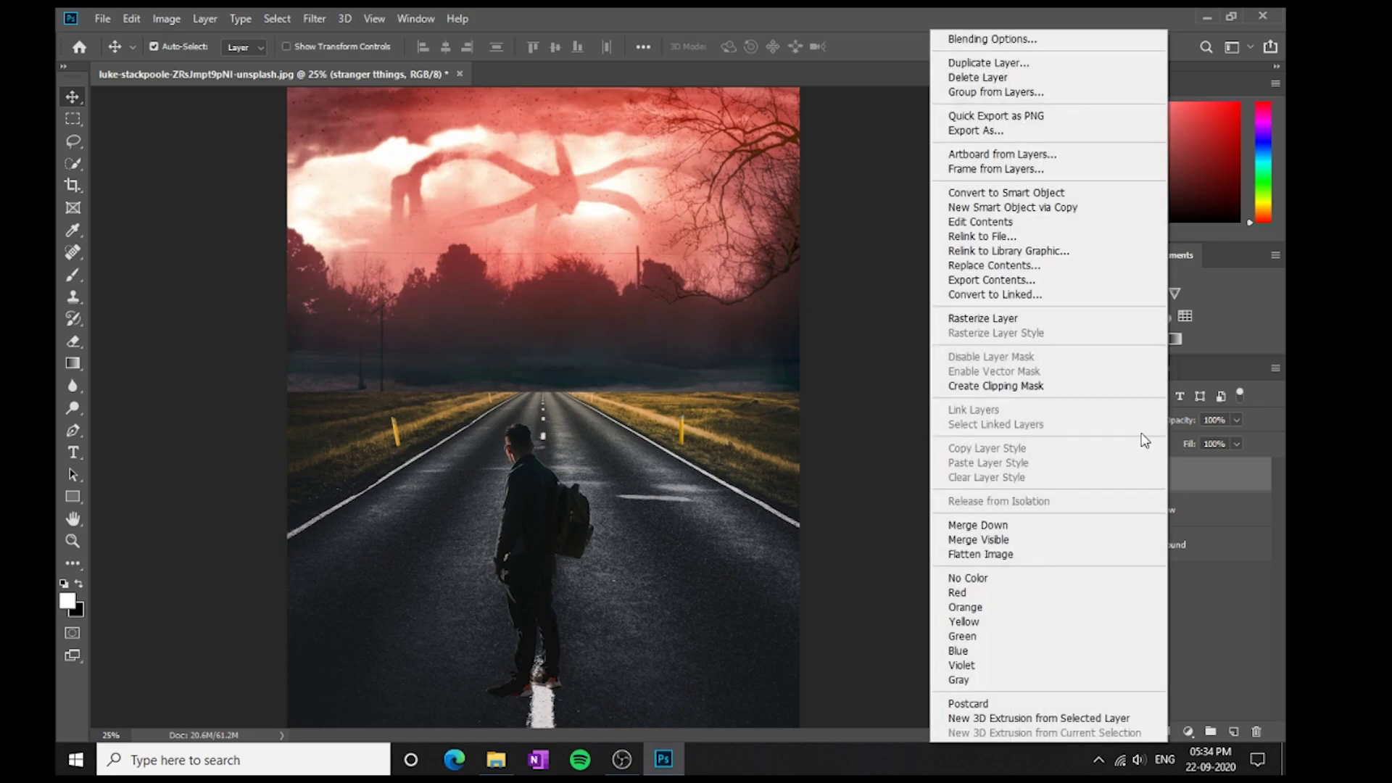
click(986, 318)
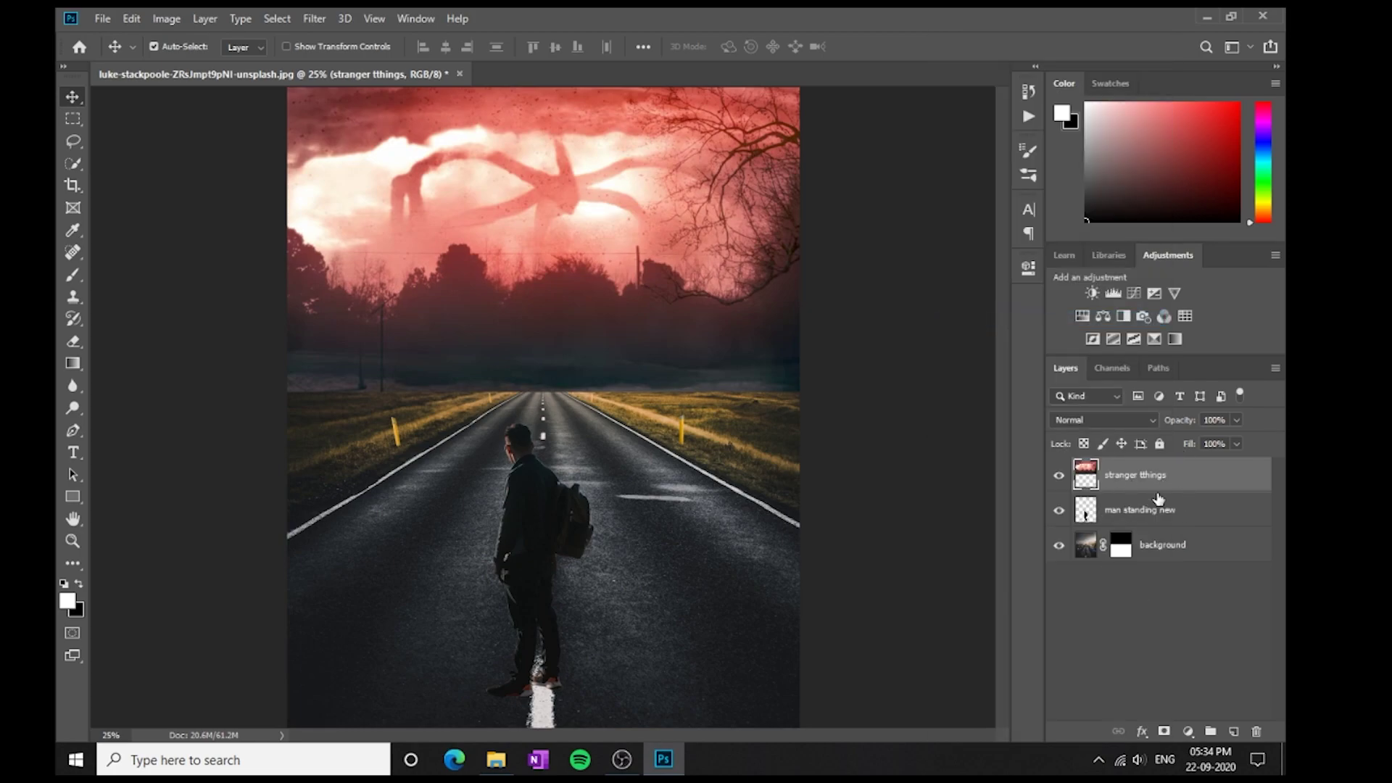
mouse_move(597, 338)
mouse_down()
mouse_move(593, 322)
mouse_move(598, 337)
mouse_up()
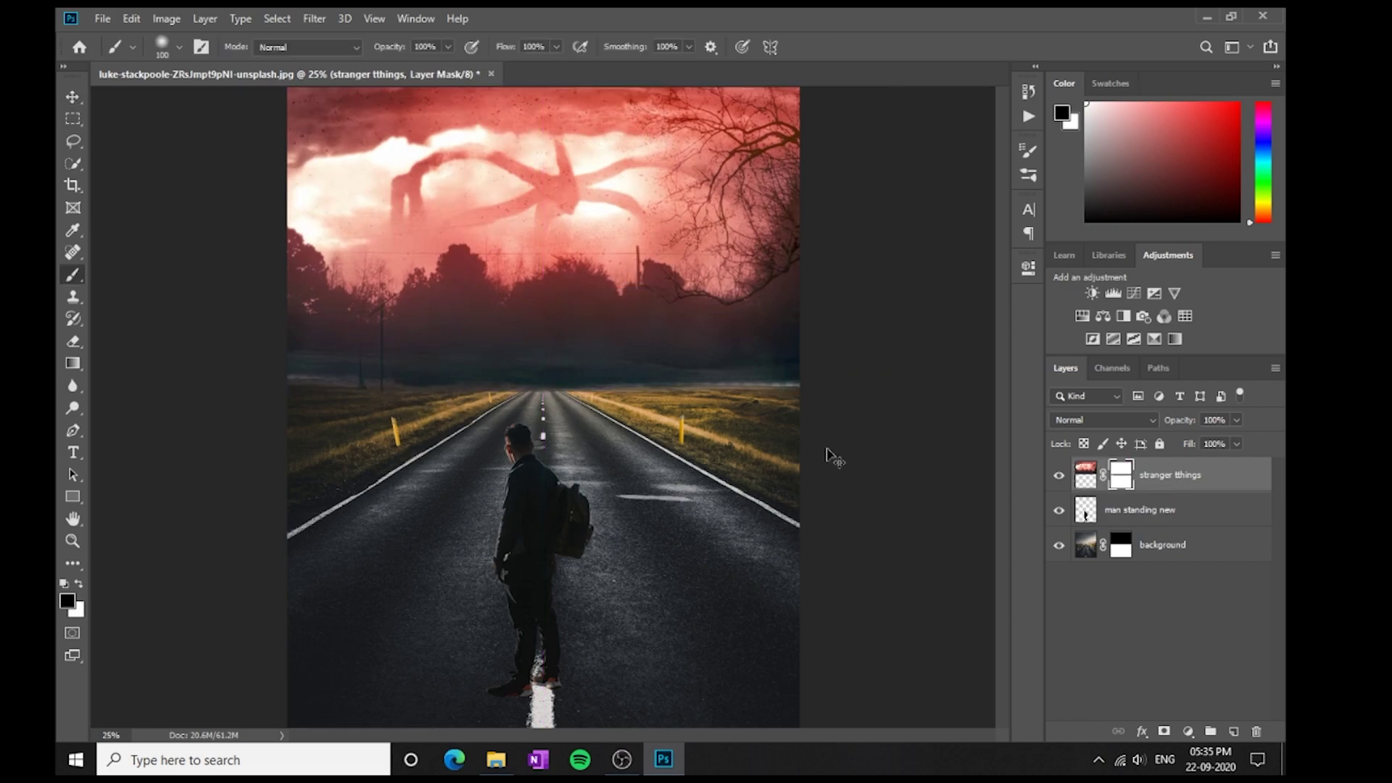
key(ctrl+z)
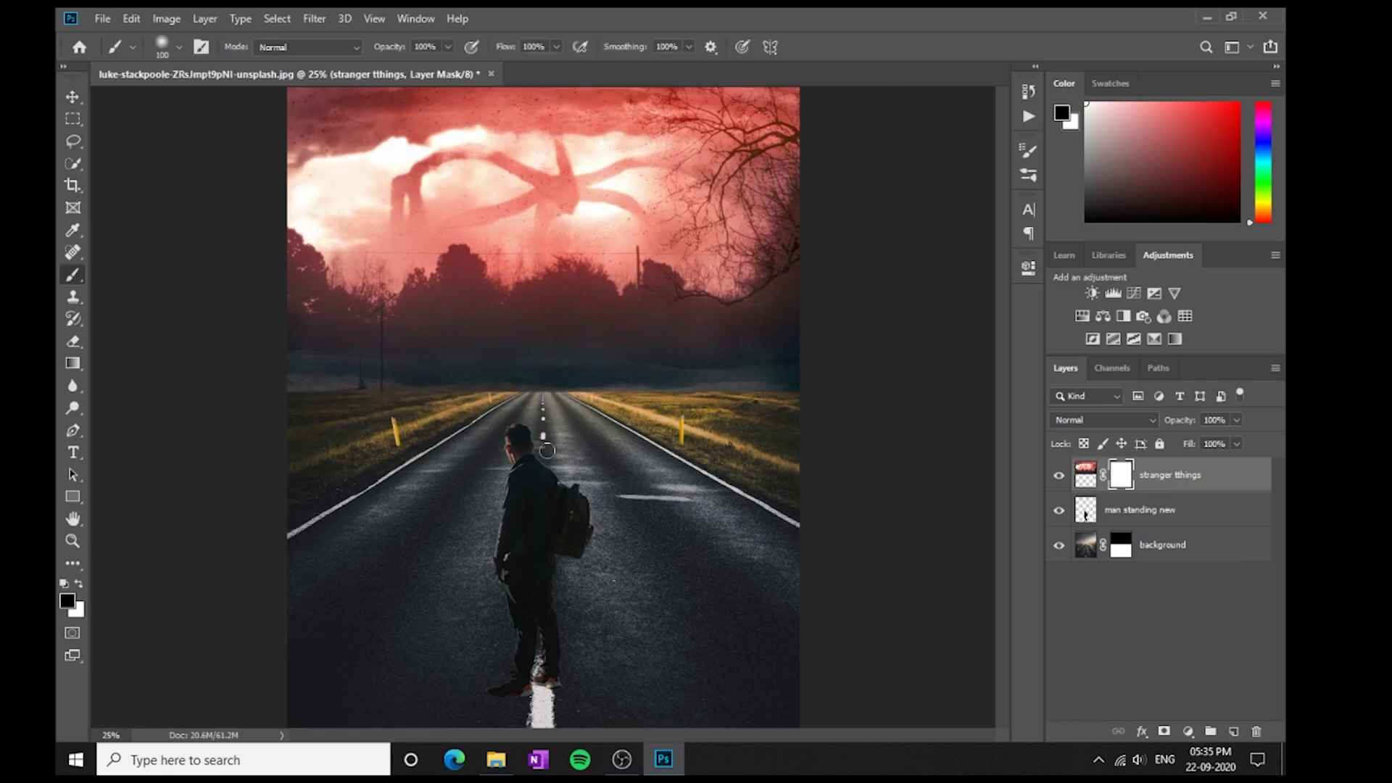
key(ctrl+plus)
key(ctrl+plus)
key(ctrl+plus)
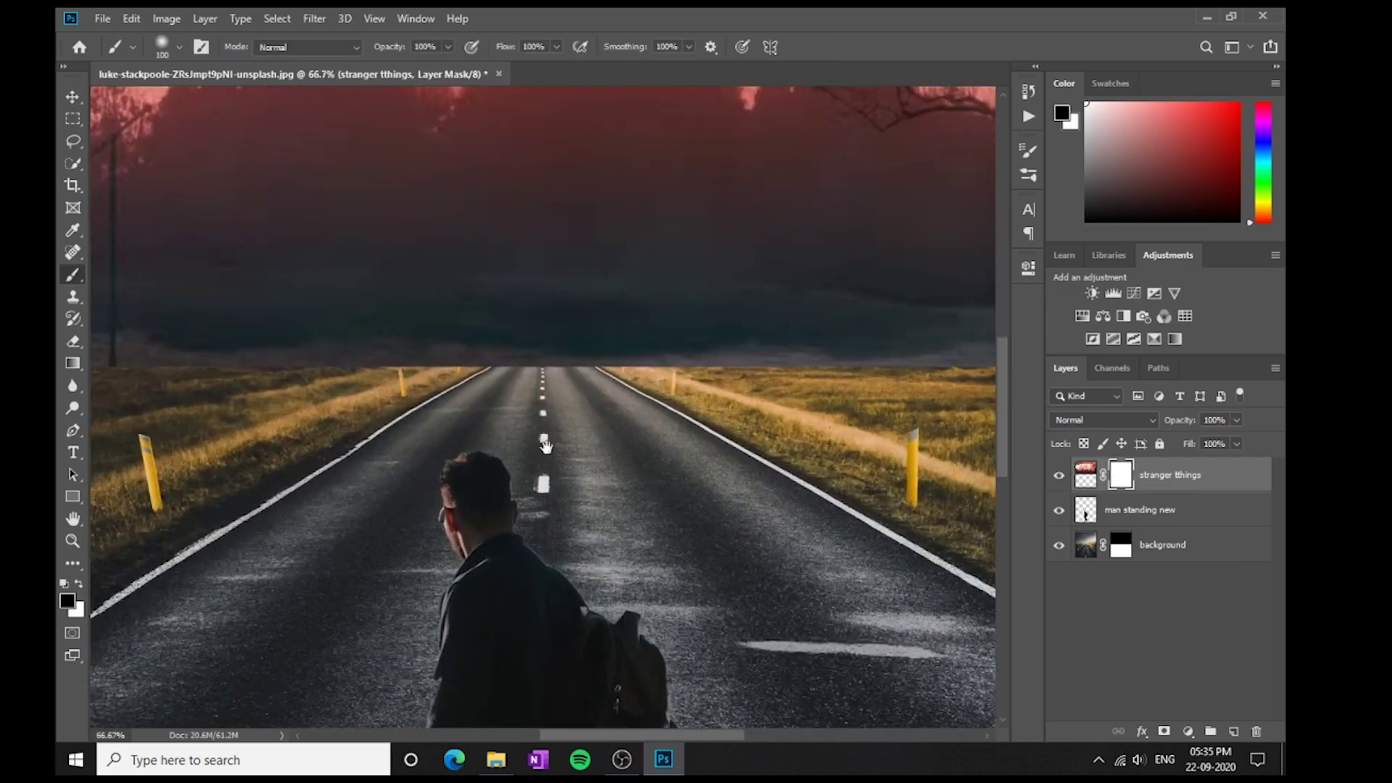
drag(660, 396, 618, 448)
drag(403, 422, 629, 429)
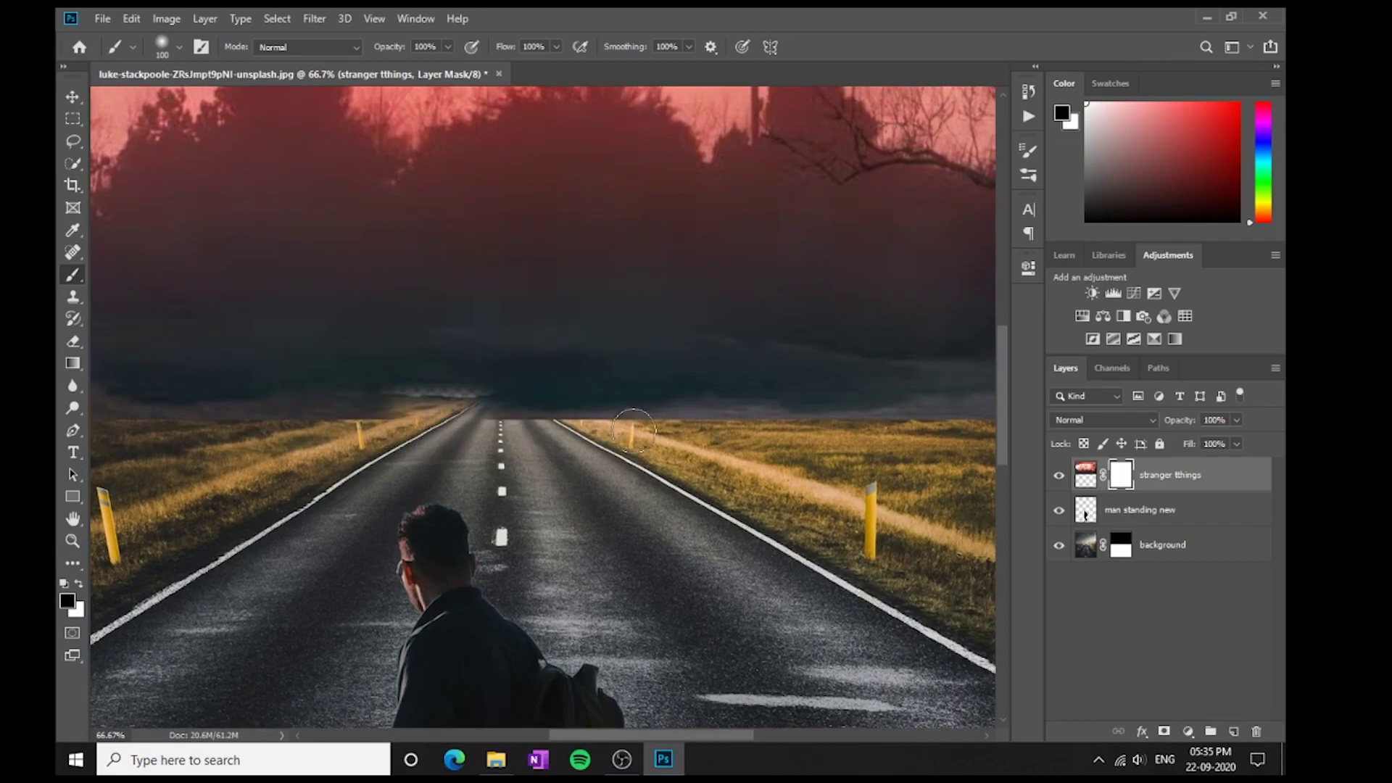
key(ctrl+z)
- Paint black on the sky's mask where the road meets the horizon, using a size 50 brush at 27% opacity and 55% flow
drag(392, 48, 353, 54)
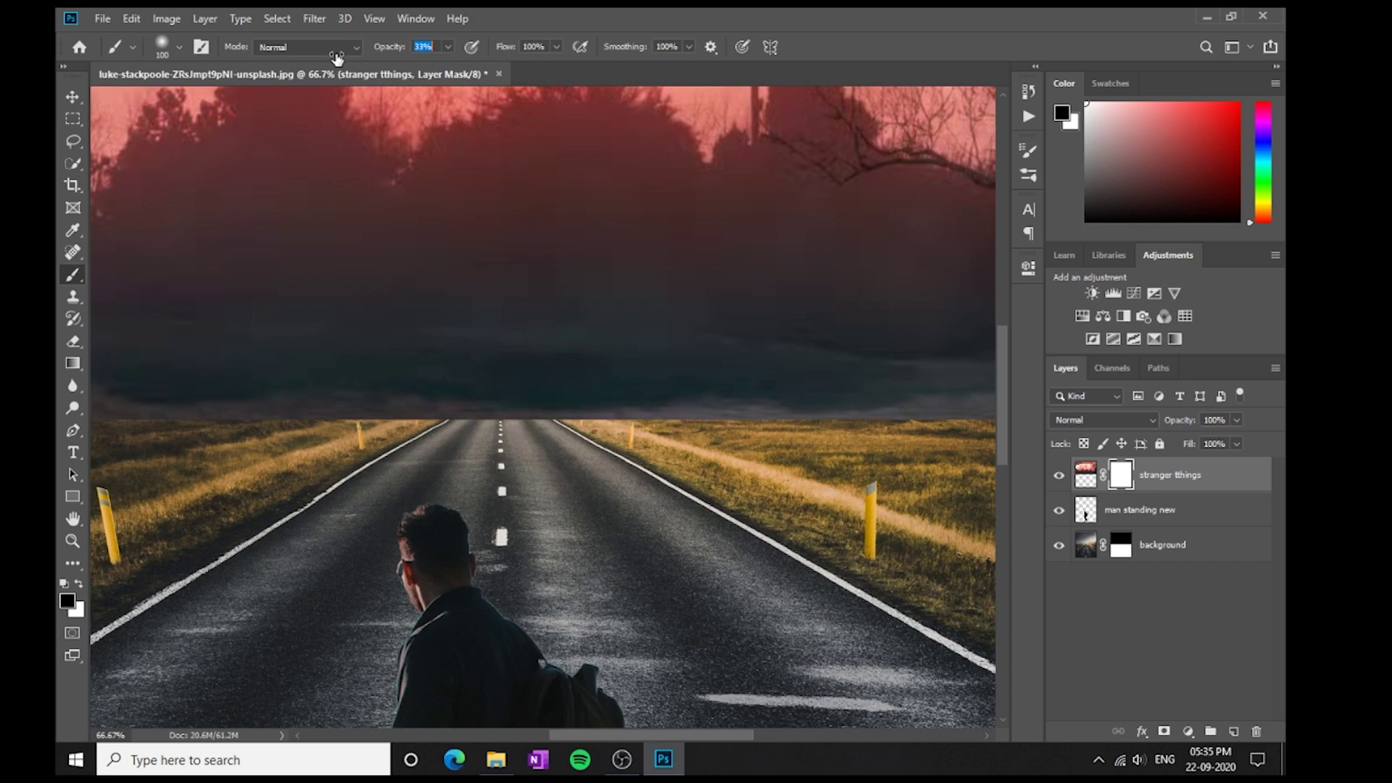
click(437, 46)
drag(504, 54, 463, 58)
mouse_move(398, 413)
mouse_down()
mouse_move(513, 430)
mouse_move(423, 415)
mouse_move(401, 425)
mouse_move(745, 411)
mouse_up()
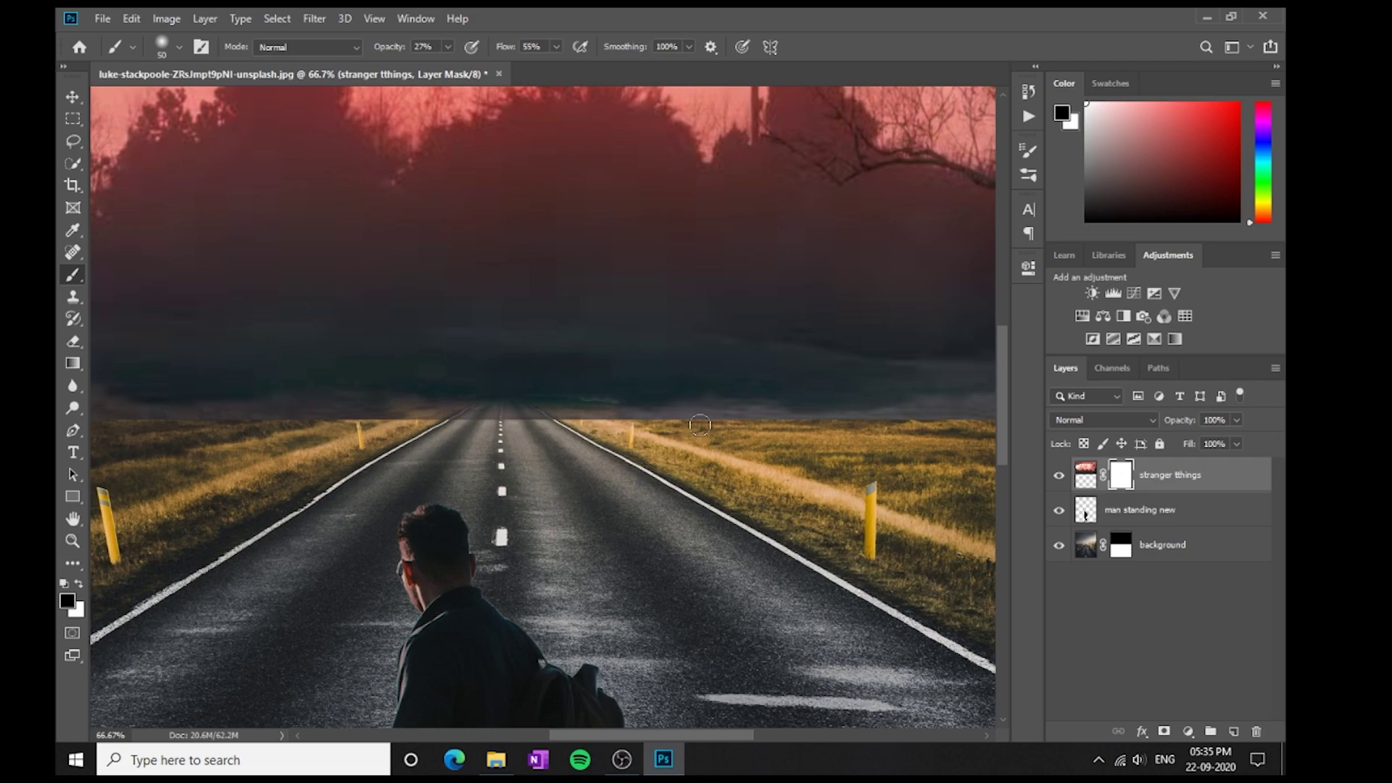
drag(373, 415, 933, 416)
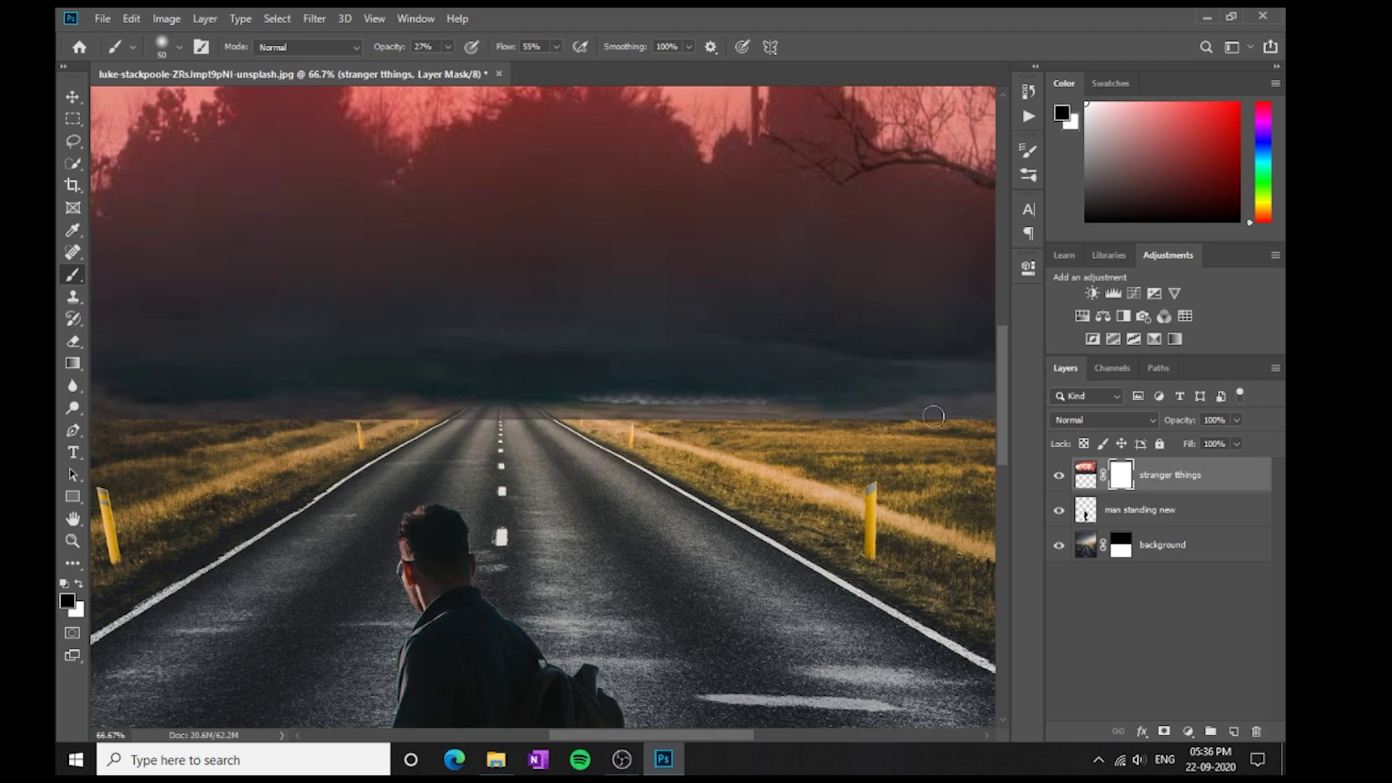
key(ctrl+z)
key(ctrl+z)
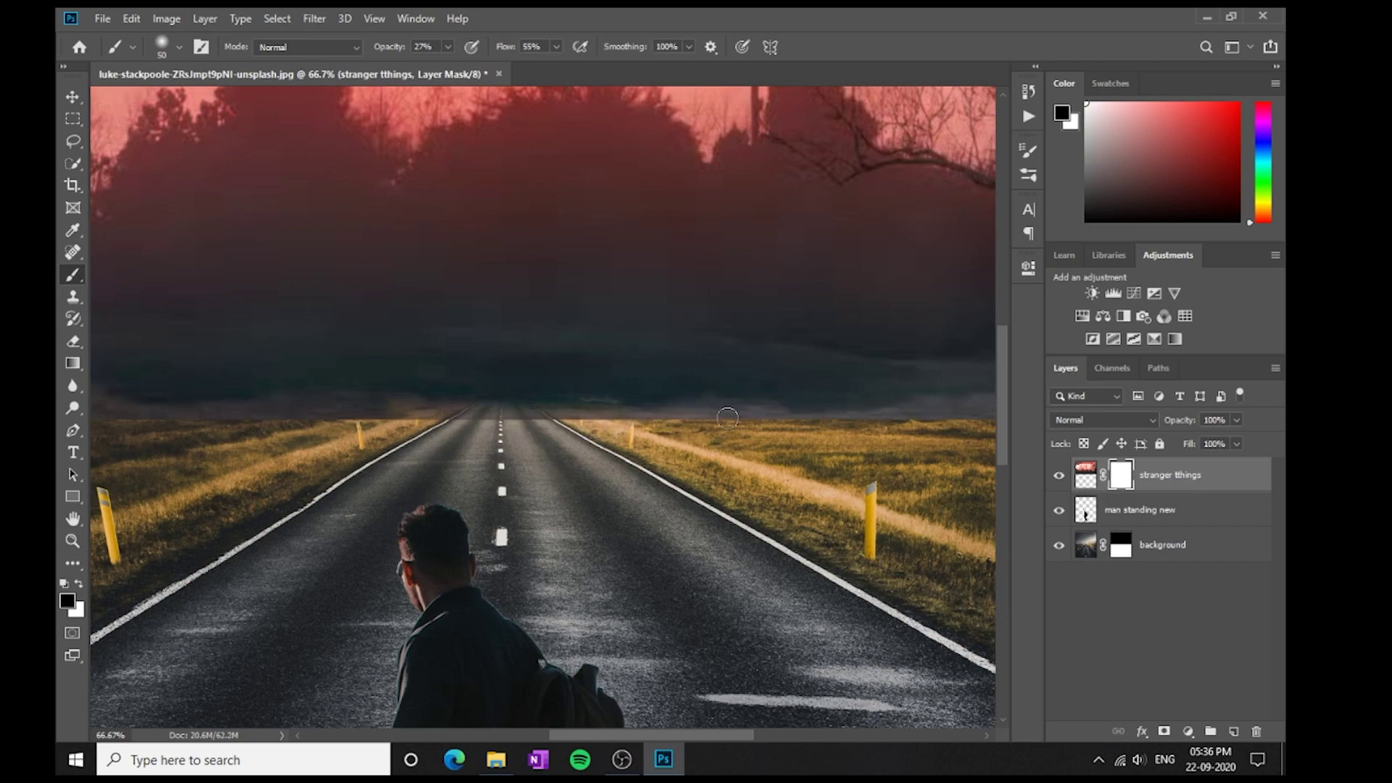
- Paint black on the sky's mask along the horizon toward the image's right edge to soften the seam
drag(796, 428, 329, 464)
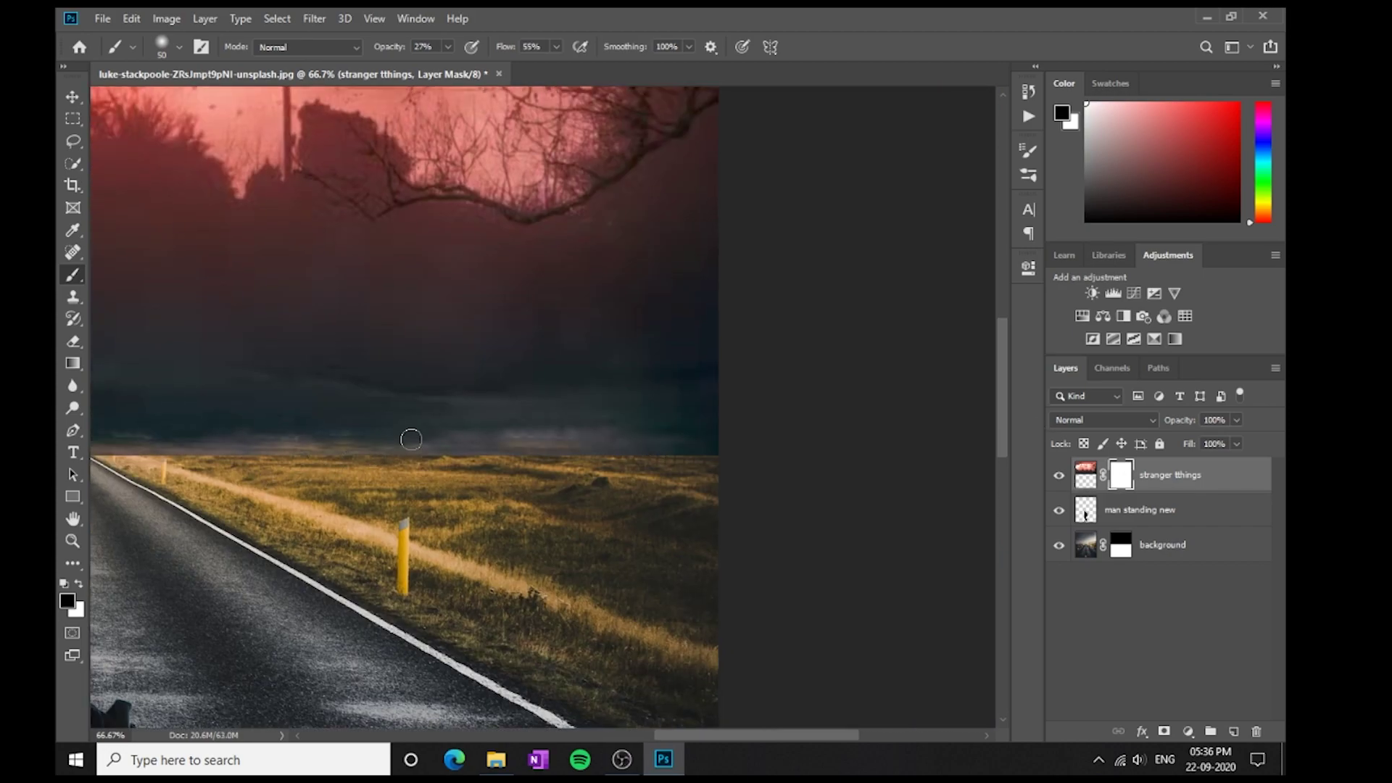
drag(729, 445, 652, 445)
key(x)
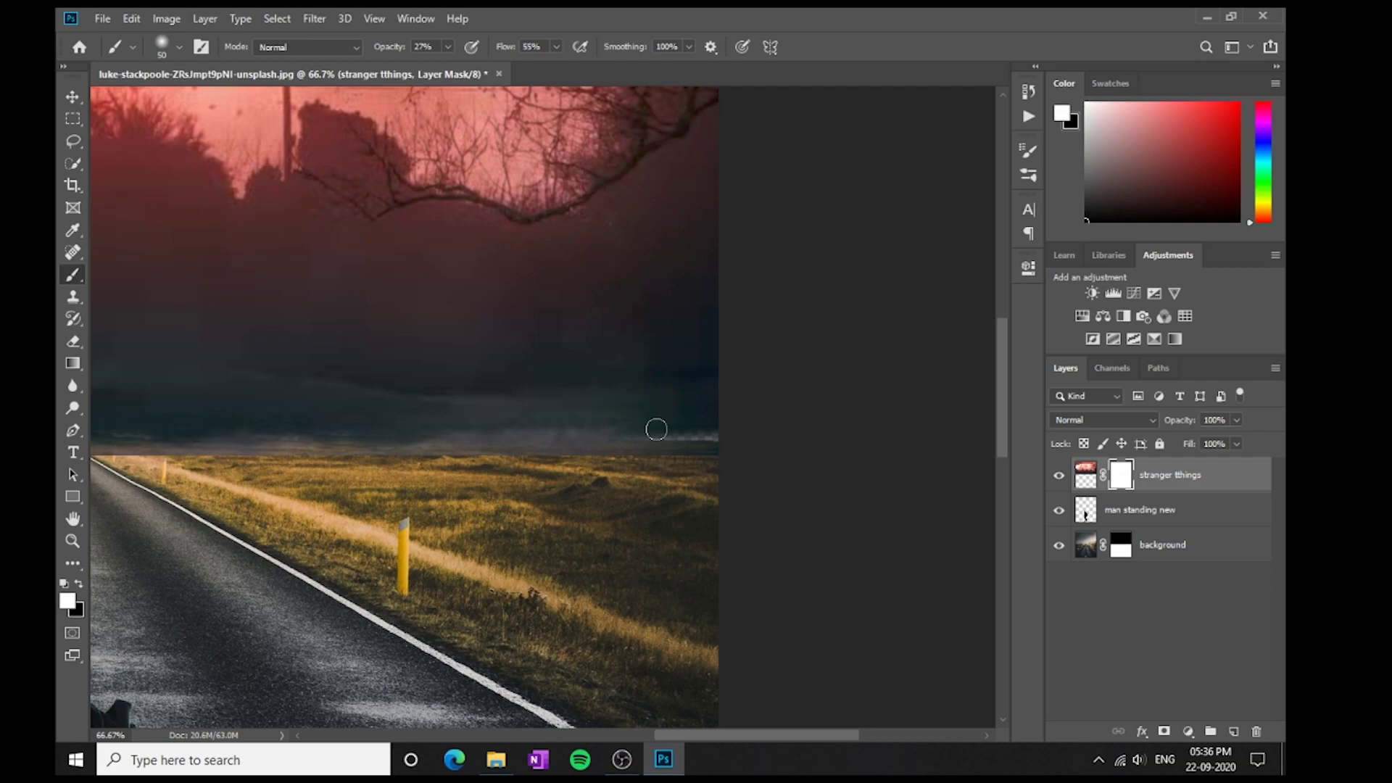
key(x)
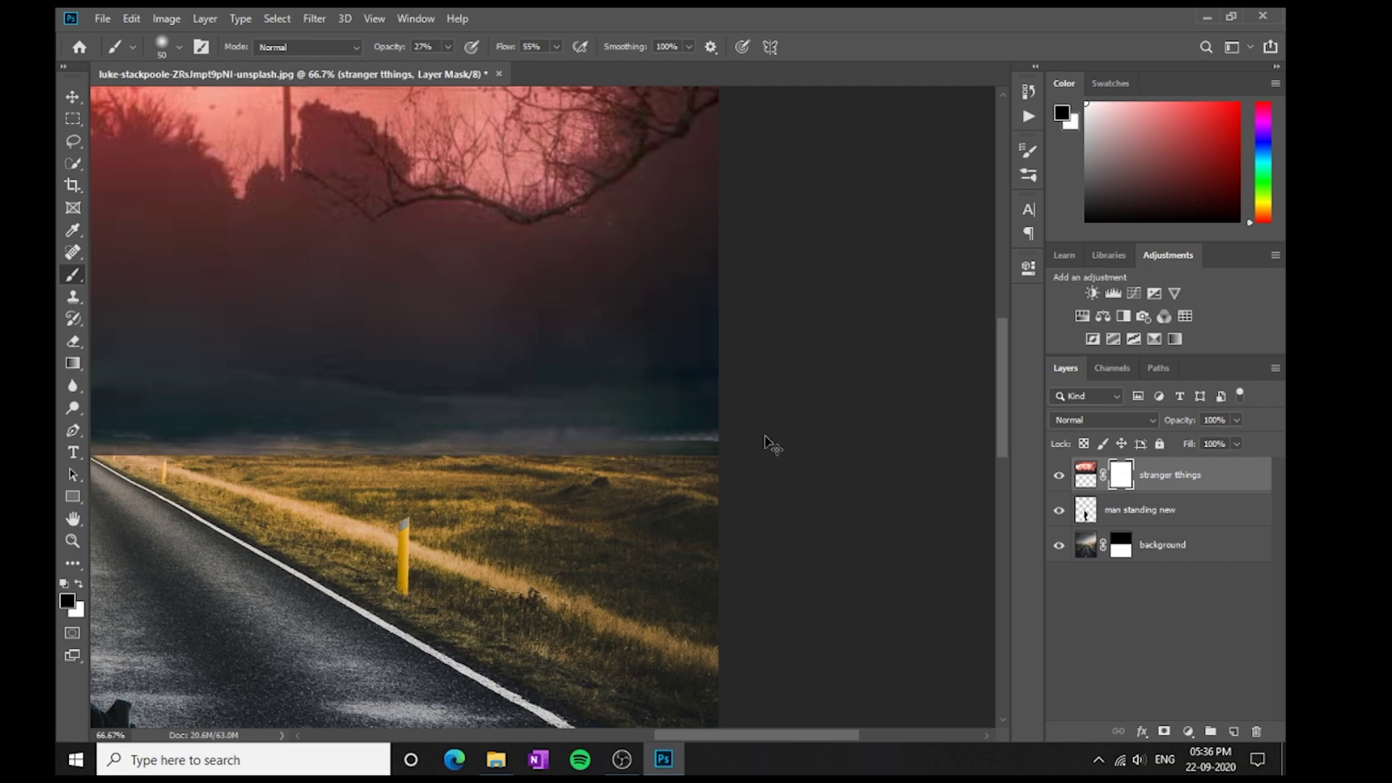
- Set the brush opacity to 60% and paint the sky's mask along the horizon from the road across the left field
scroll(401, 450, left, 10)
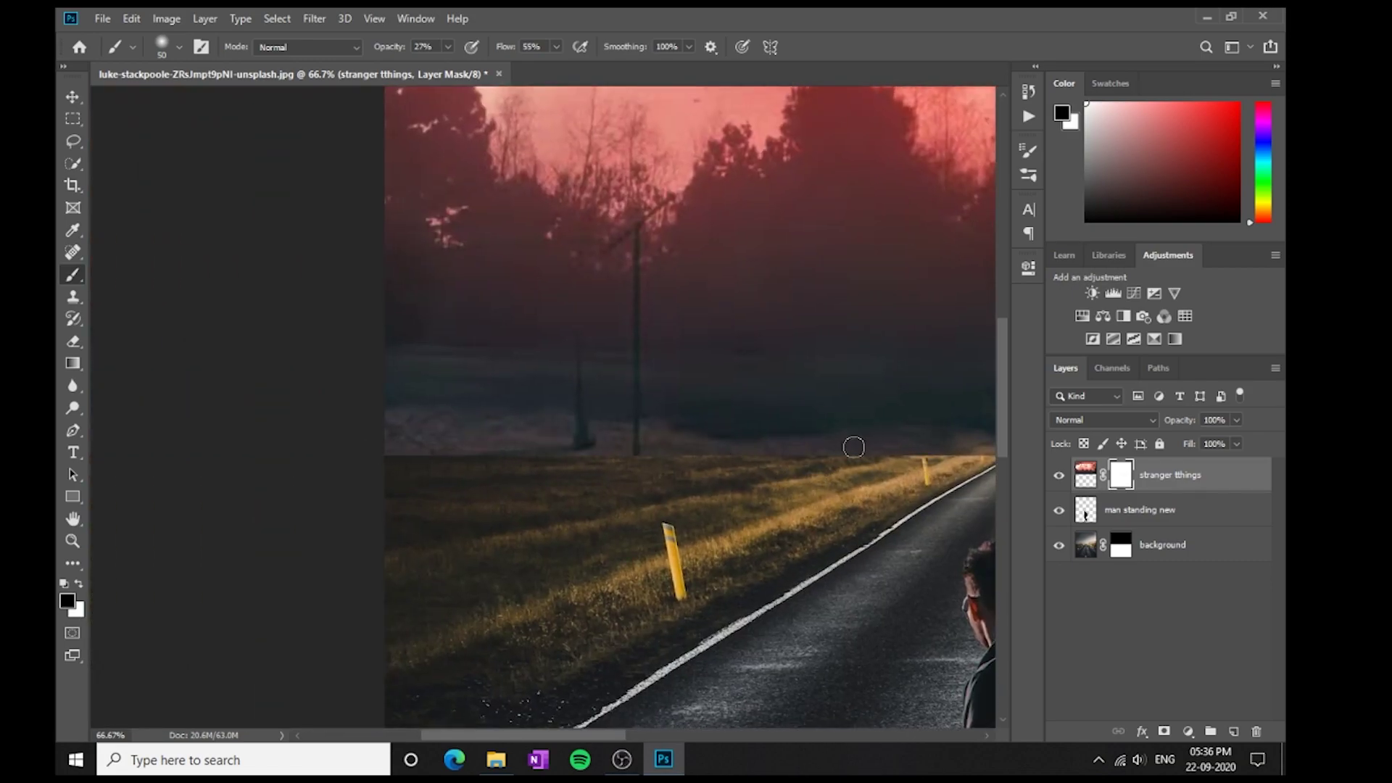
scroll(239, 438, right, 6)
drag(384, 46, 399, 46)
mouse_move(594, 453)
mouse_down()
mouse_move(656, 449)
mouse_move(159, 448)
mouse_up()
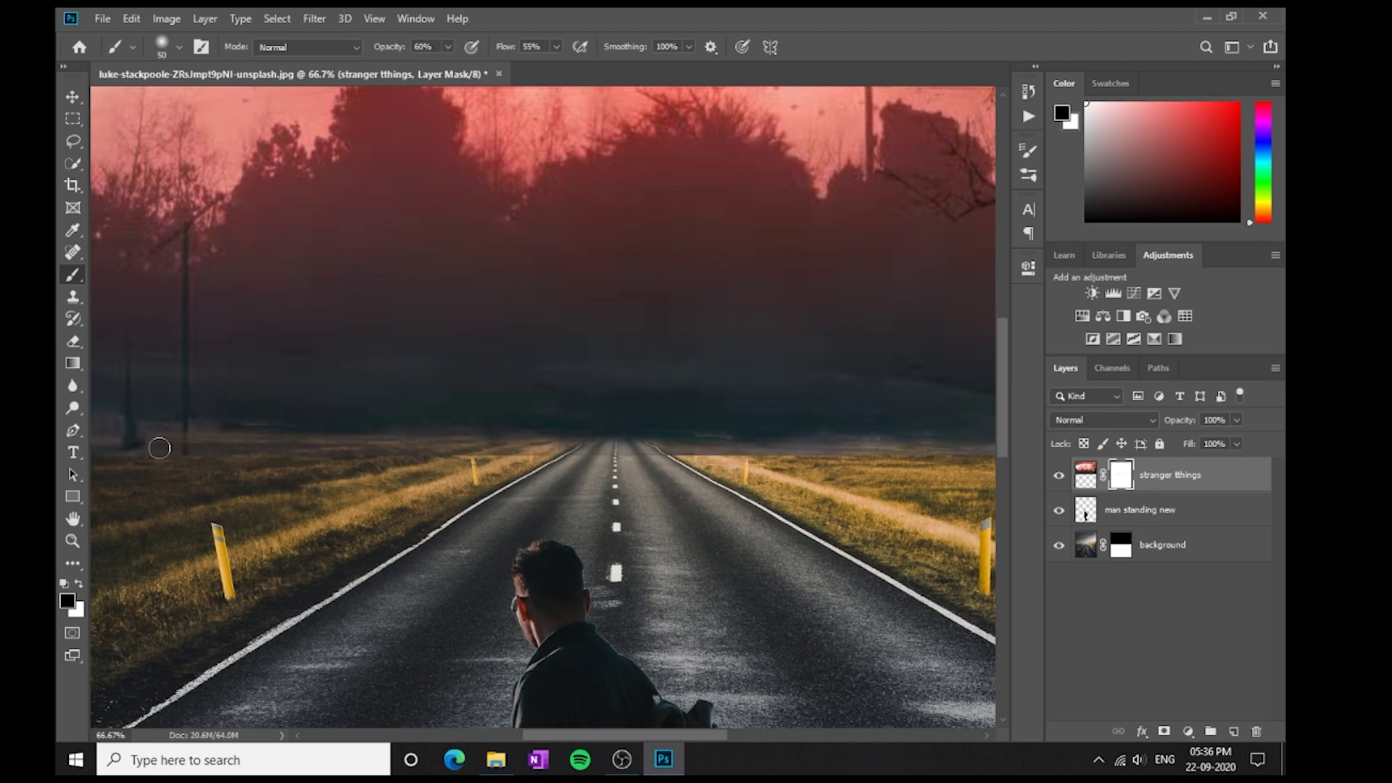
- Set the brush opacity to 84% and touch up the sky's mask in black where it meets the fields at the horizon
drag(389, 46, 404, 47)
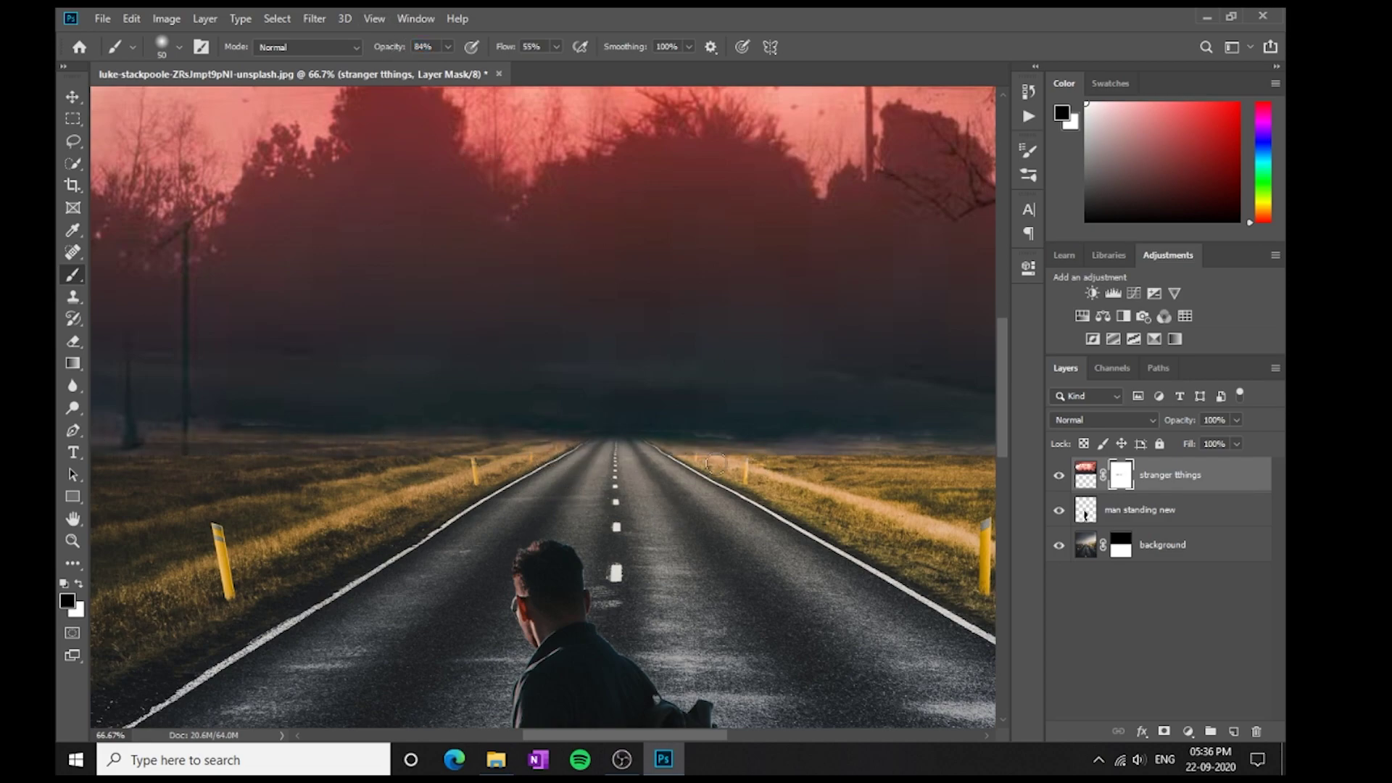
scroll(652, 449, left, 5)
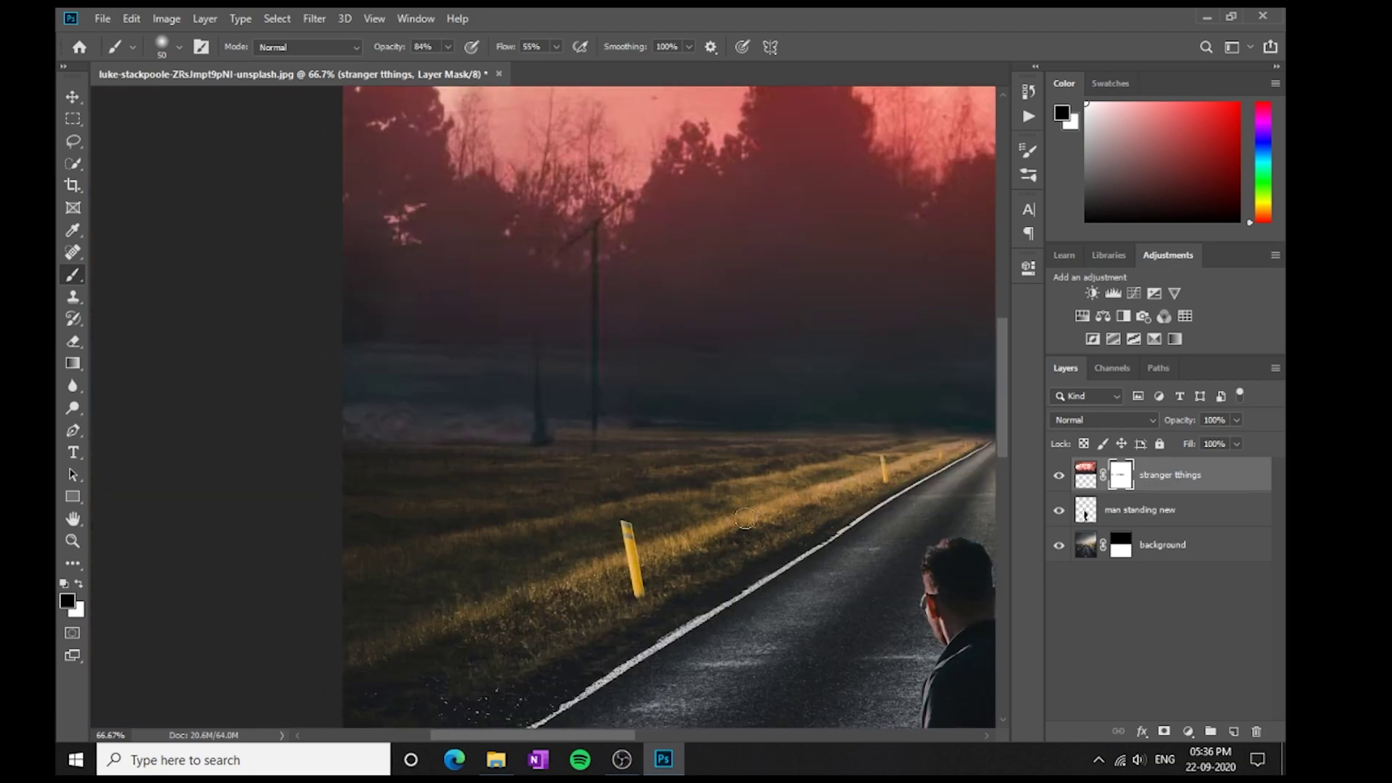
scroll(711, 508, right, 5)
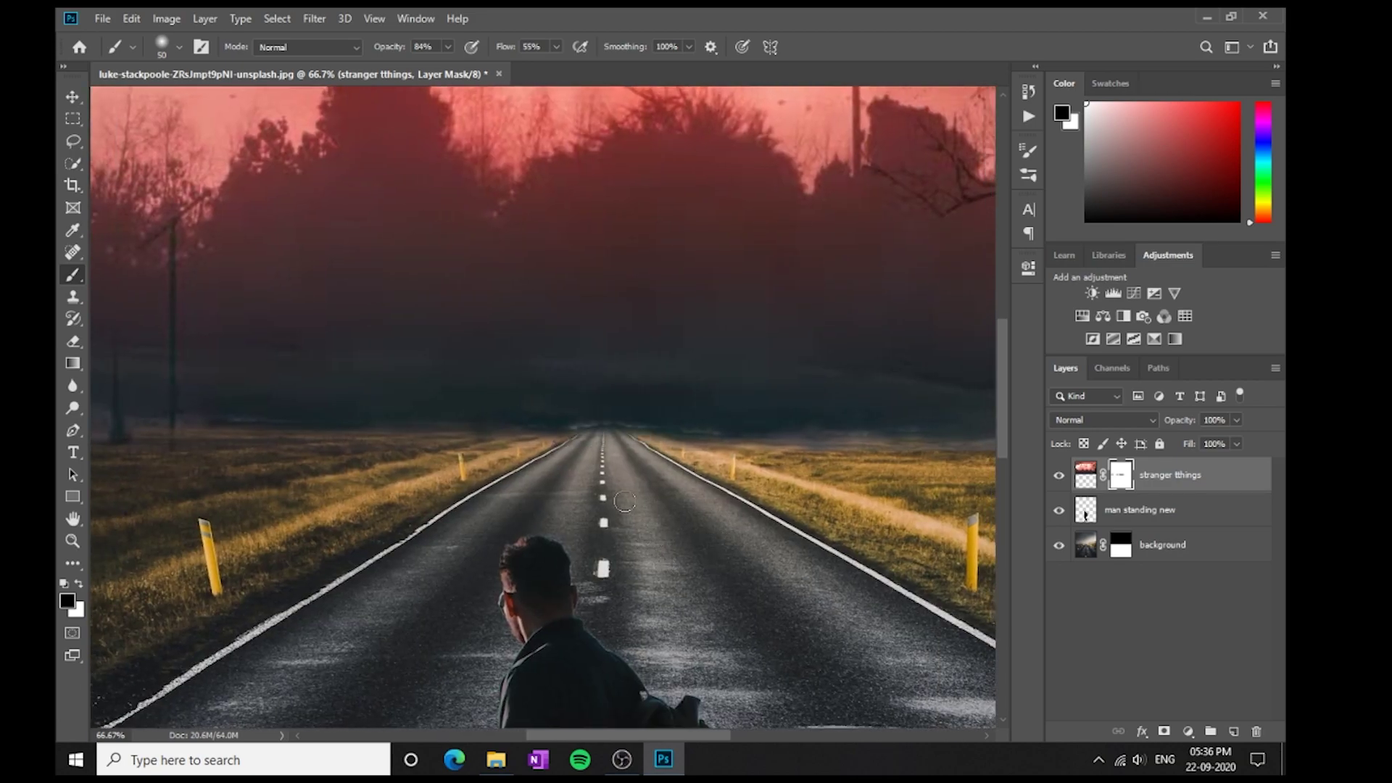
key(x)
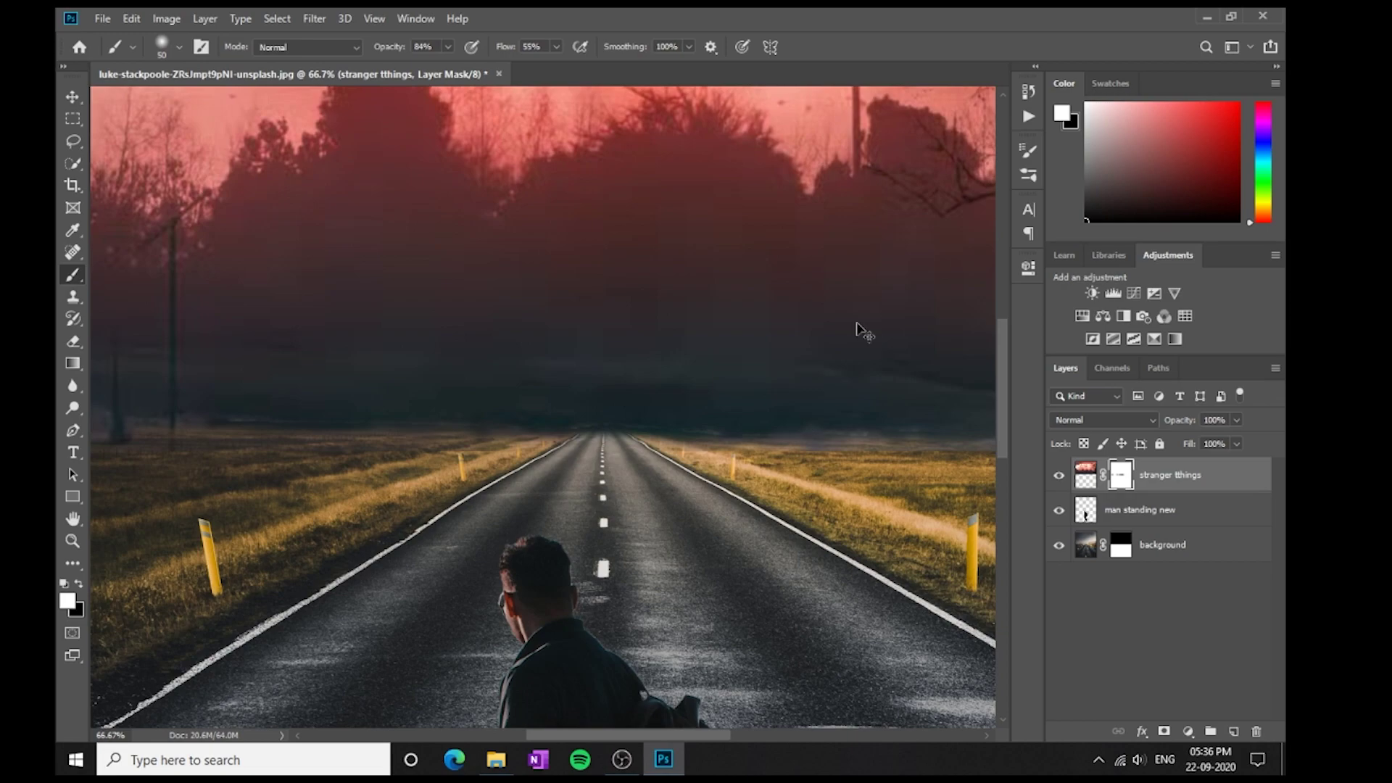
key(ctrl+0)
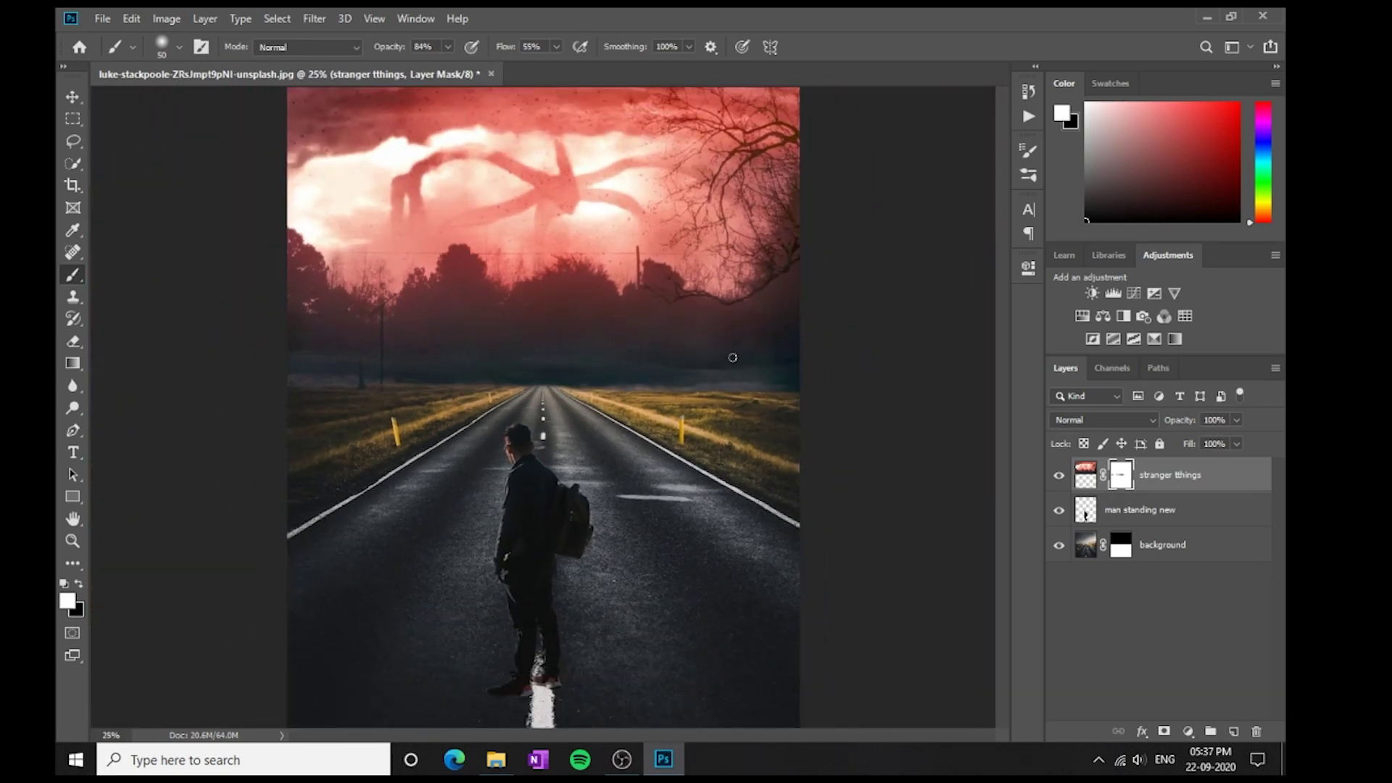
- Add a new layer above "man standing new", clip it to that layer and pick pure red as the painting colour
click(76, 99)
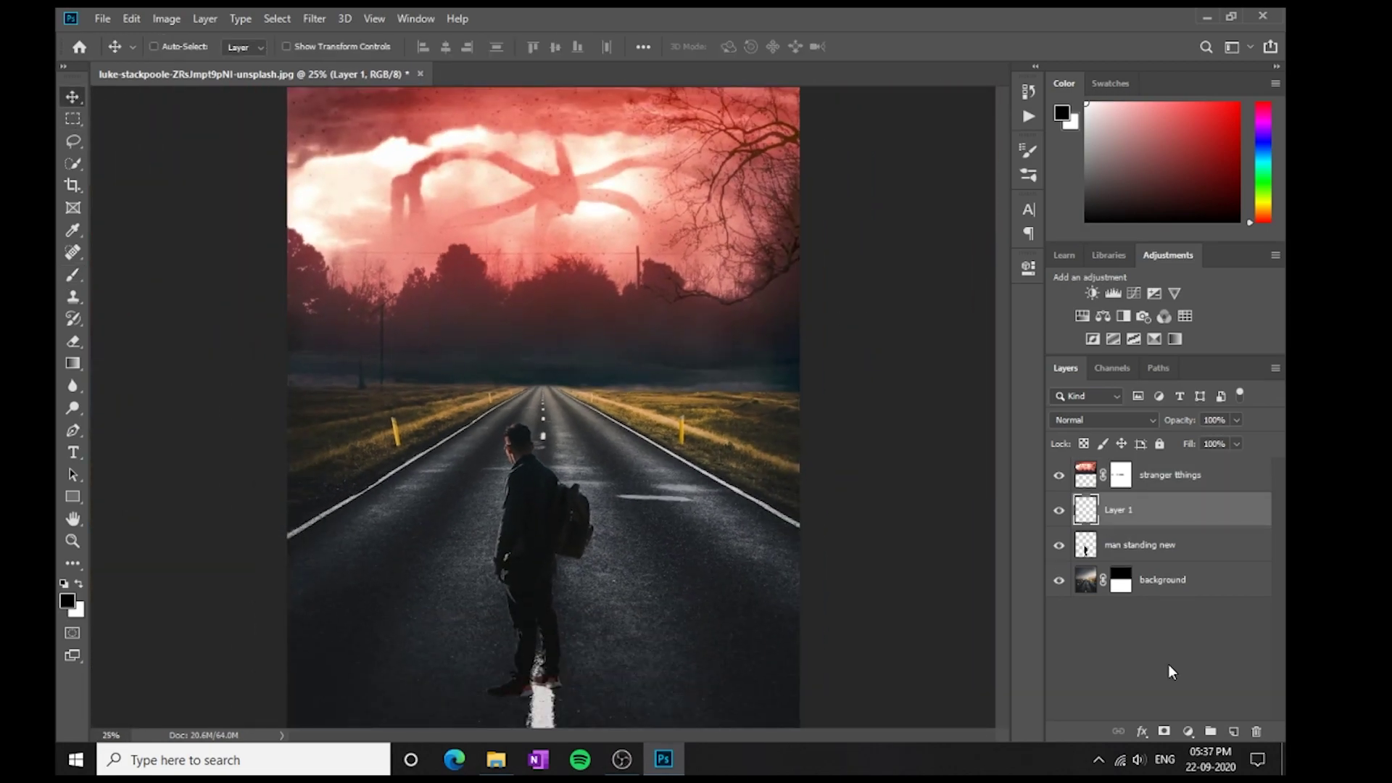
key(ctrl+alt+g)
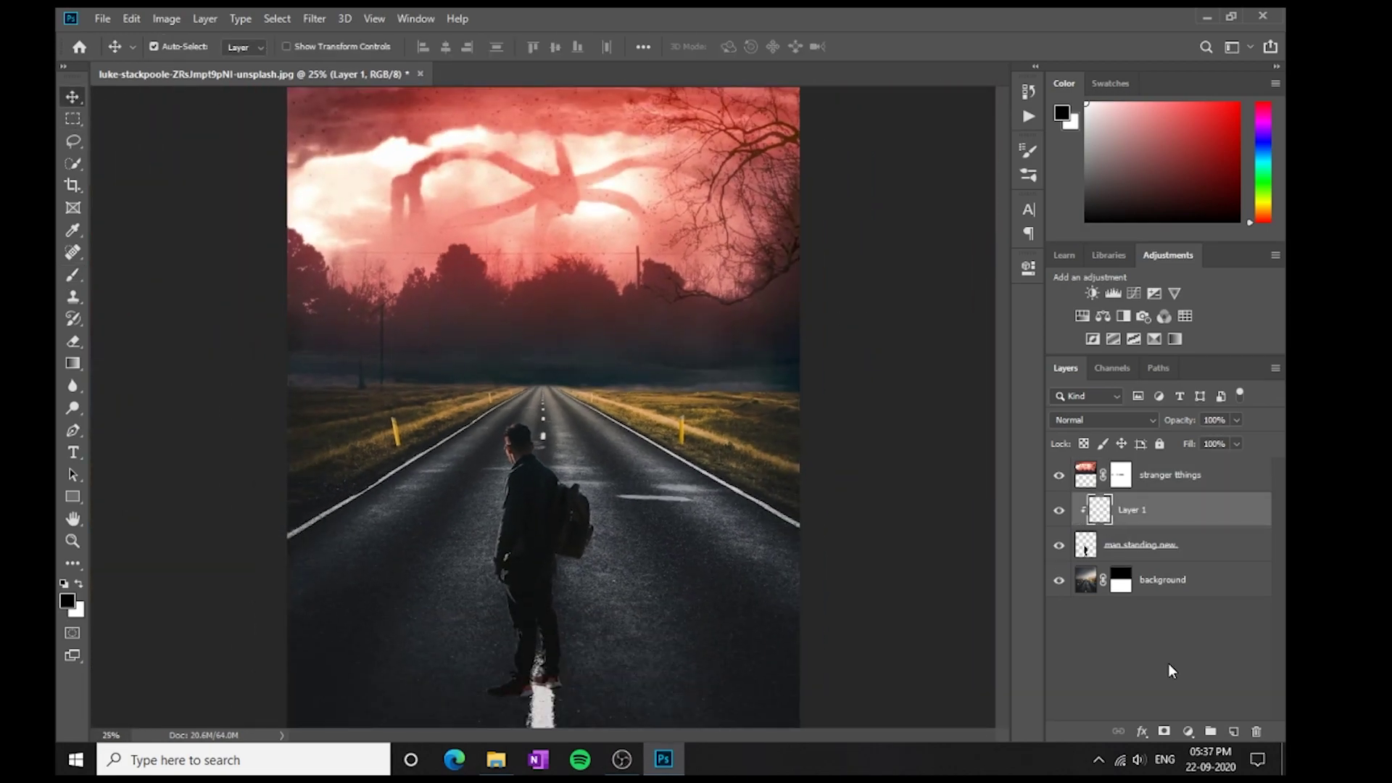
key(b)
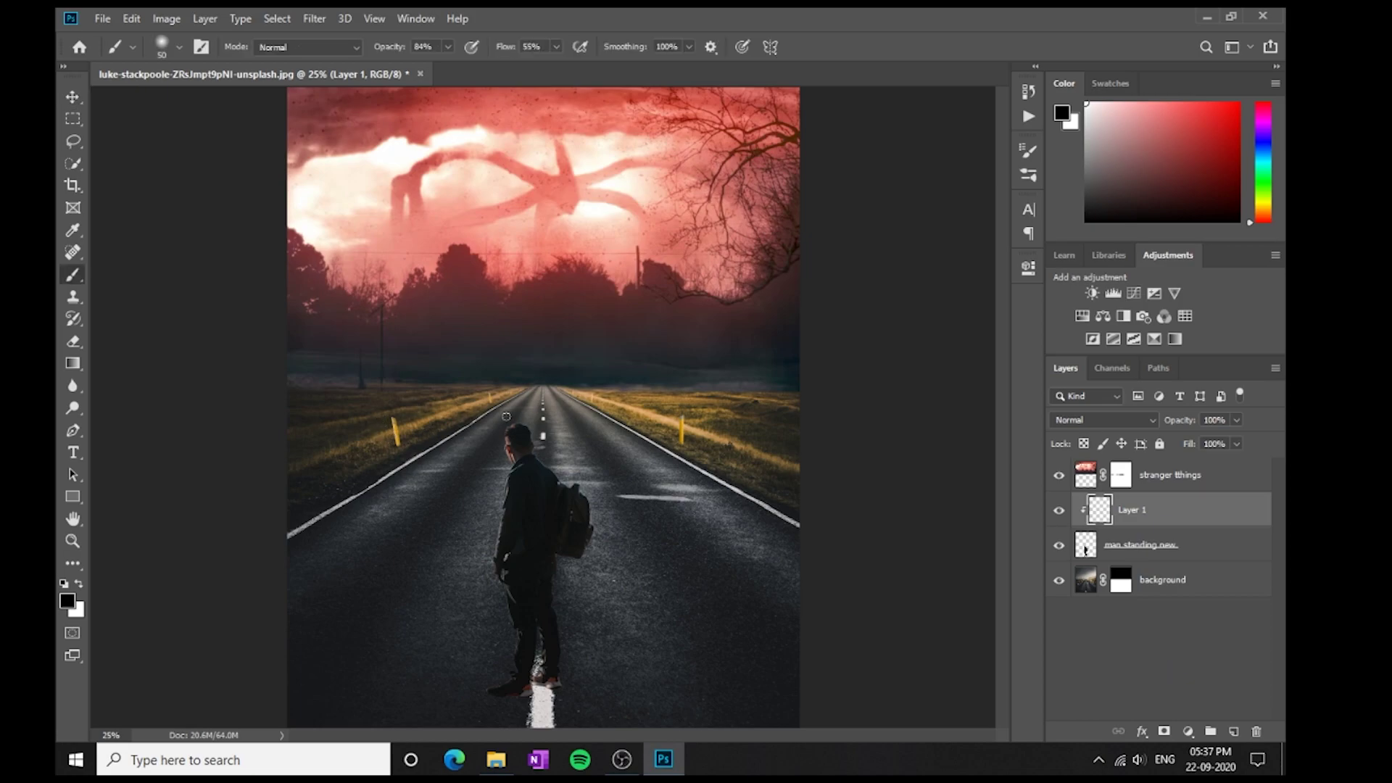
key(bracketright)
key(bracketright)
drag(1145, 127, 1274, 62)
- Make red the foreground colour and reduce the brush size to 45 for painting on the man
key(ctrl+plus)
key(ctrl+plus)
key(ctrl+plus)
key(ctrl+plus)
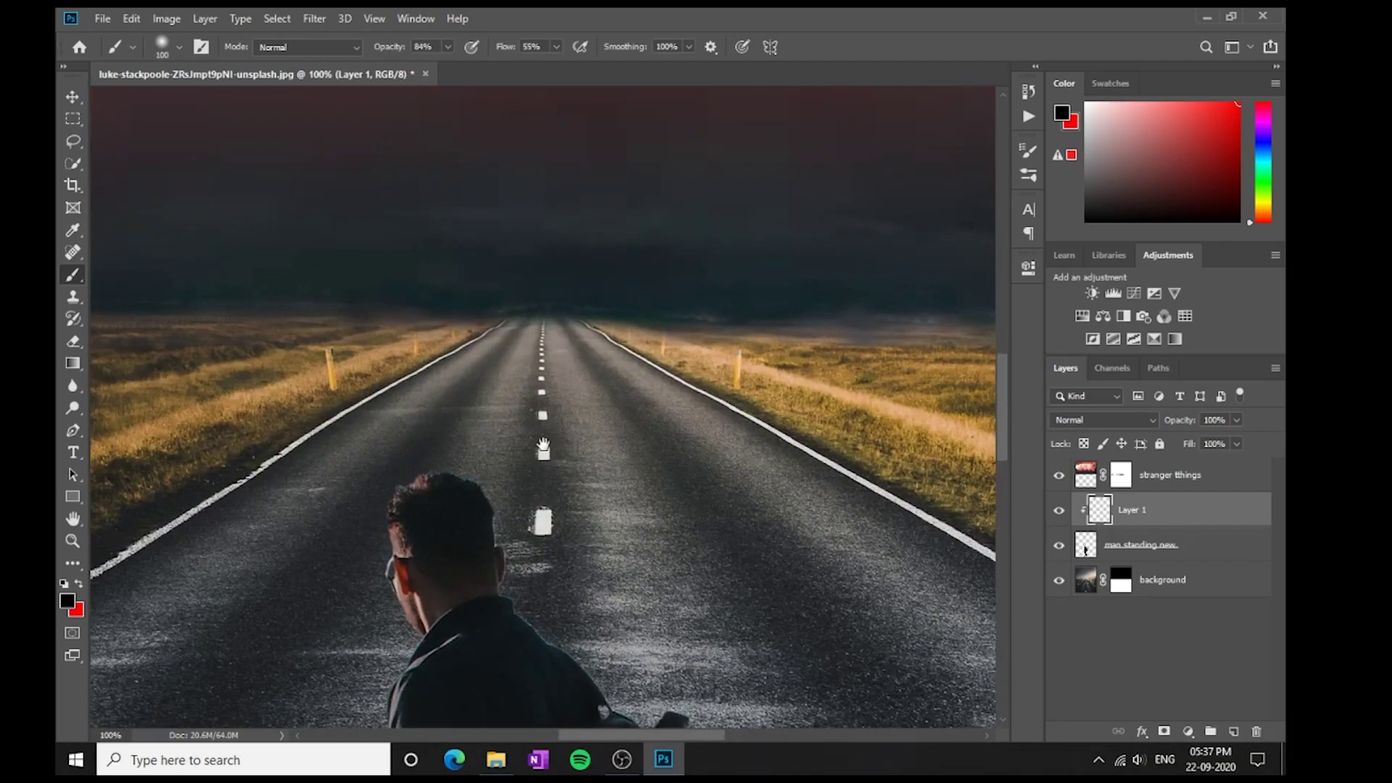
drag(544, 499, 559, 269)
key(x)
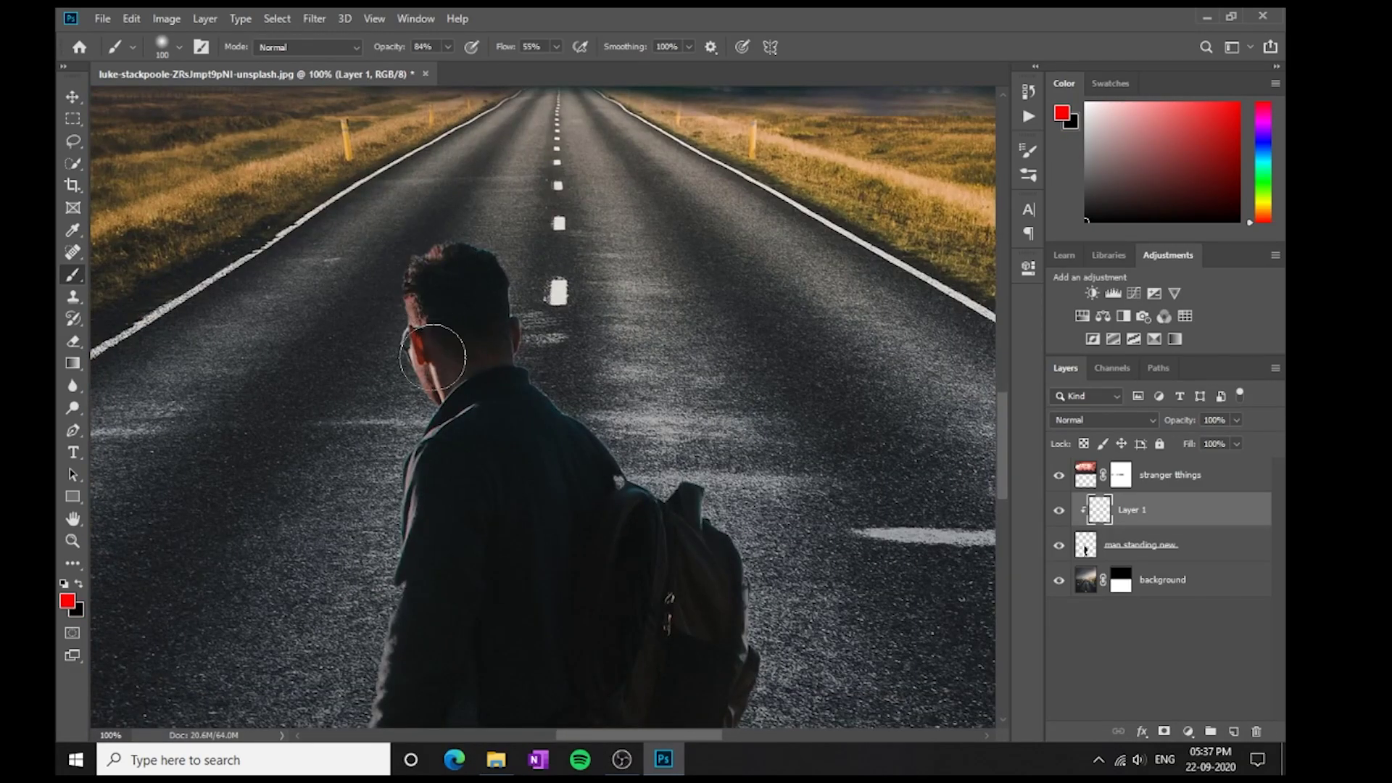
key(bracketleft)
key(bracketleft)
key(bracketleft)
key(bracketleft)
key(bracketleft)
key(bracketleft)
mouse_move(429, 242)
mouse_down()
mouse_move(392, 313)
mouse_move(406, 286)
mouse_up()
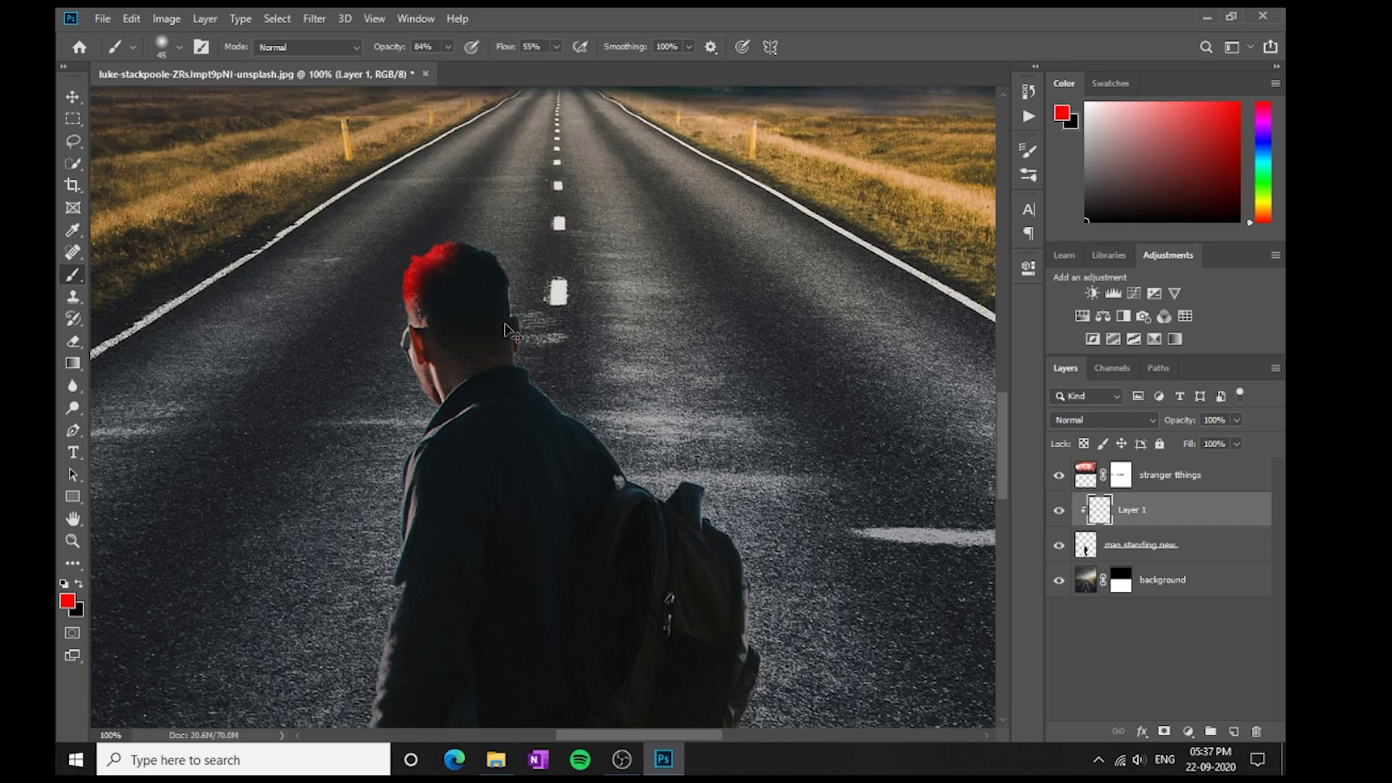
key(ctrl+z)
key(ctrl+z)
- Set the brush opacity to 31% and paint a red rim along the front edge of the man's hair, face and jacket sleeve
drag(391, 48, 351, 52)
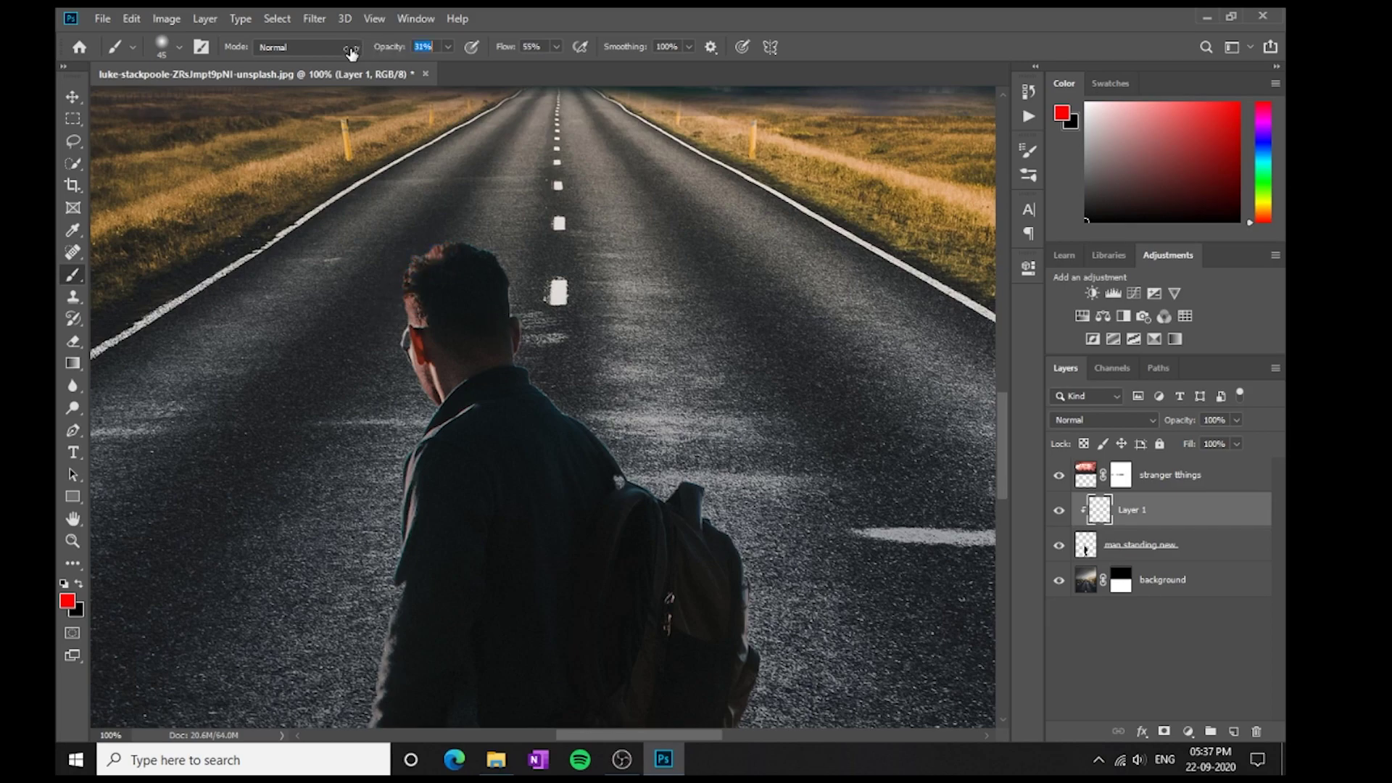
mouse_move(435, 250)
mouse_down()
mouse_move(372, 323)
mouse_move(425, 252)
mouse_move(405, 278)
mouse_move(401, 386)
mouse_move(408, 371)
mouse_move(420, 387)
mouse_move(400, 490)
mouse_move(422, 481)
mouse_move(410, 540)
mouse_up()
scroll(410, 540, down, 8)
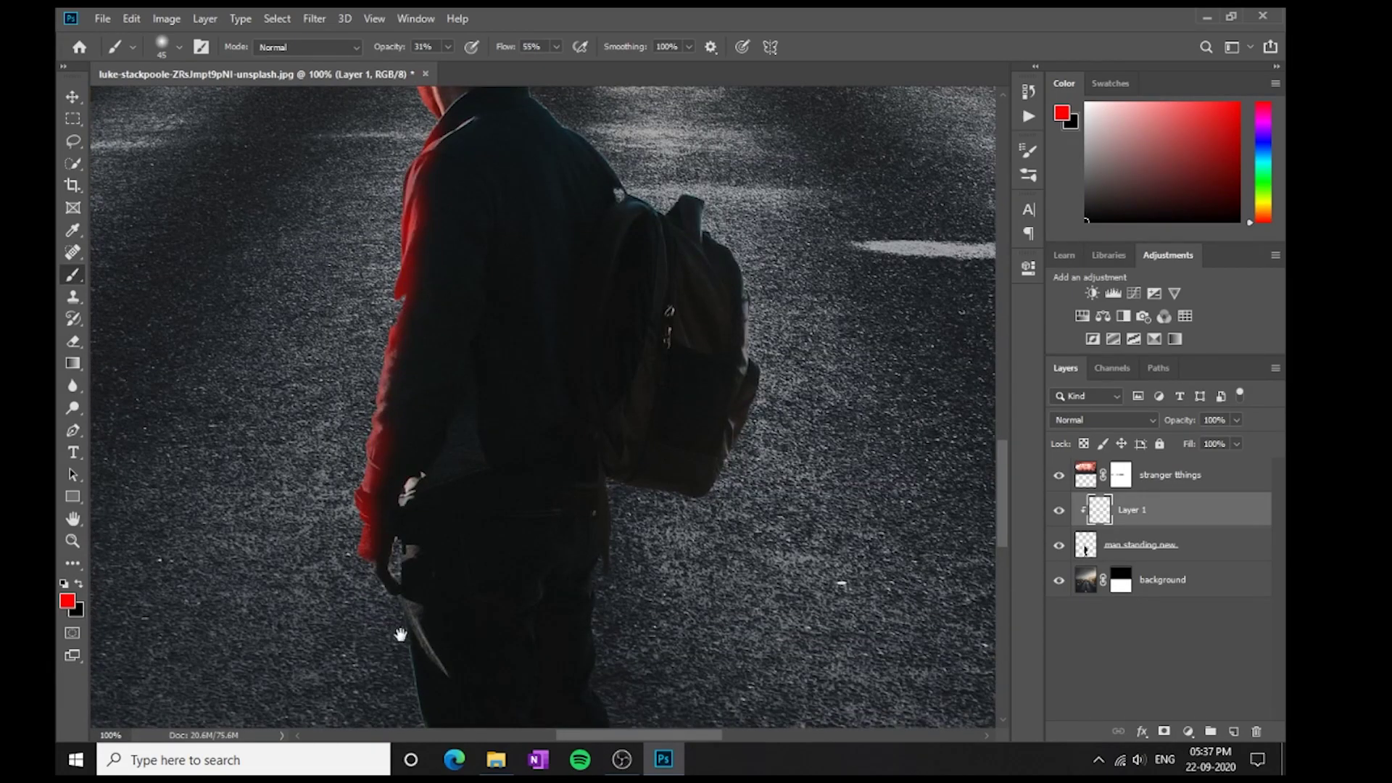
- Paint the red rim over the man's hand, down the front edge of his trouser leg and across the front shoe
key(ctrl+plus)
key(ctrl+plus)
drag(404, 482, 826, 424)
drag(476, 457, 502, 731)
scroll(502, 725, down, 7)
mouse_move(507, 362)
mouse_down()
mouse_move(517, 600)
mouse_move(335, 113)
mouse_up()
drag(341, 116, 453, 534)
drag(452, 477, 498, 306)
mouse_move(464, 182)
mouse_down()
mouse_move(463, 646)
mouse_move(510, 319)
mouse_up()
drag(478, 327, 196, 580)
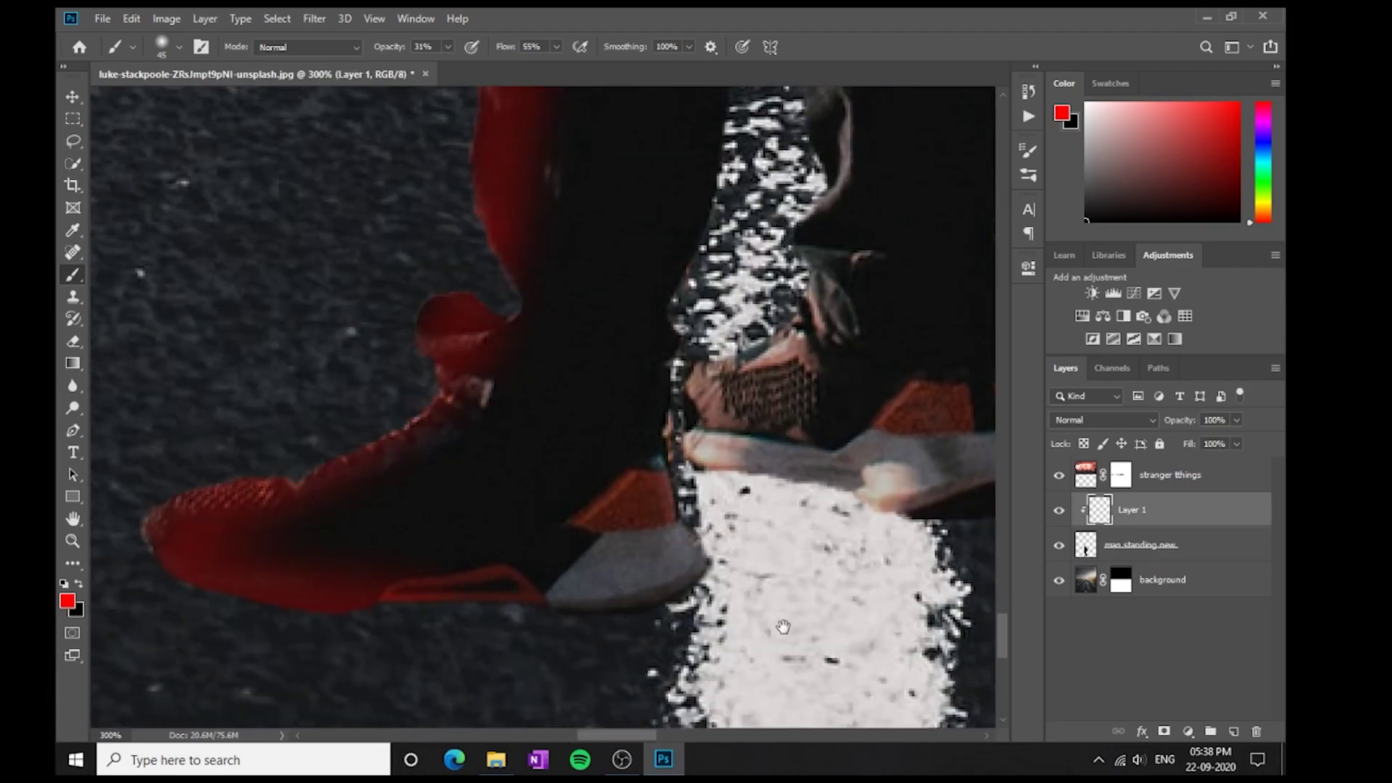
- Paint red along the inner edge of the man's other trouser leg and onto the rear shoe
drag(863, 159, 834, 232)
drag(916, 141, 576, 638)
key(ctrl+minus)
key(ctrl+minus)
key(ctrl+minus)
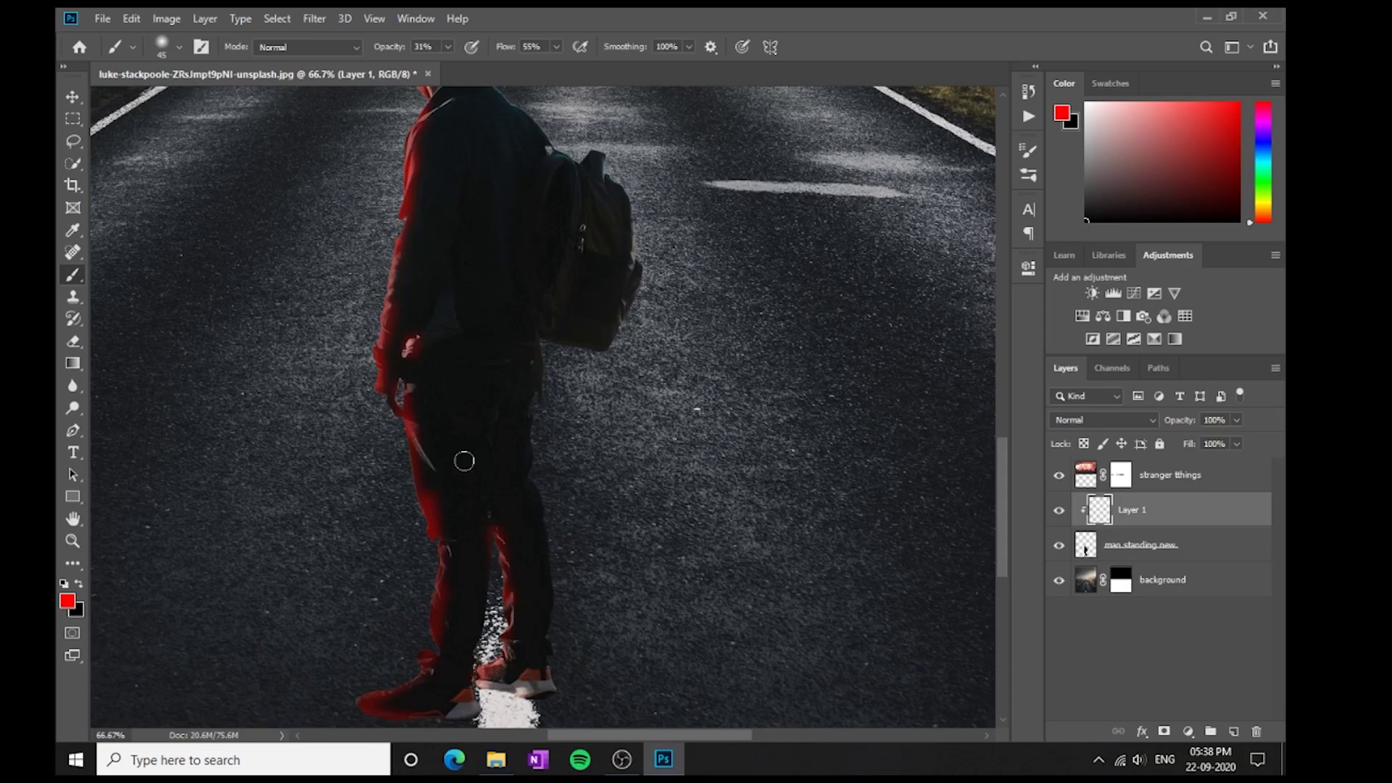
- Paint the red rim along the back of the man's head, his shoulder and the outer edge of the backpack
key(x)
key(x)
drag(539, 516, 420, 559)
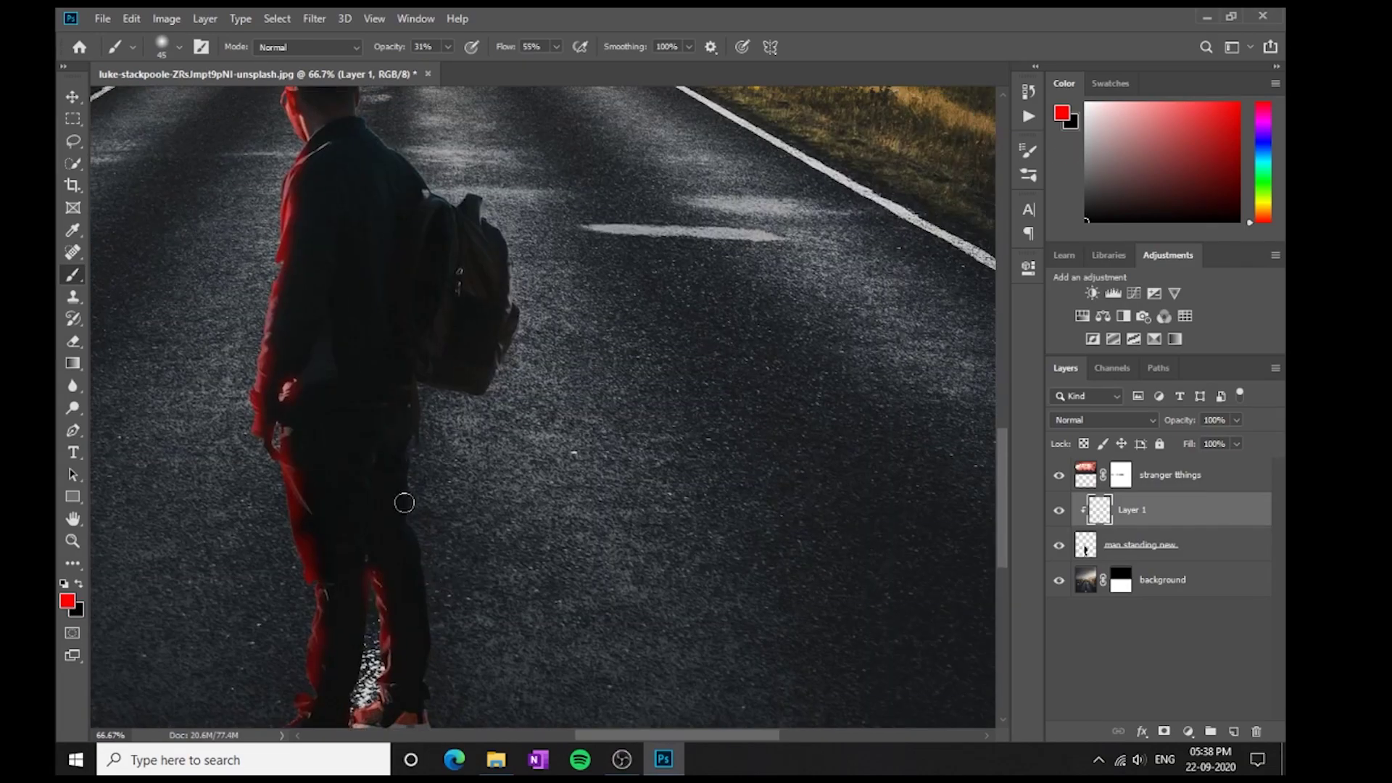
drag(421, 695, 406, 493)
scroll(430, 642, down, 3)
key(ctrl+z)
drag(496, 273, 460, 522)
mouse_move(326, 229)
mouse_down()
mouse_move(502, 387)
mouse_move(456, 337)
mouse_move(479, 345)
mouse_move(444, 329)
mouse_move(484, 361)
mouse_move(485, 518)
mouse_move(434, 574)
mouse_move(478, 502)
mouse_move(406, 545)
mouse_move(347, 532)
mouse_move(382, 521)
mouse_up()
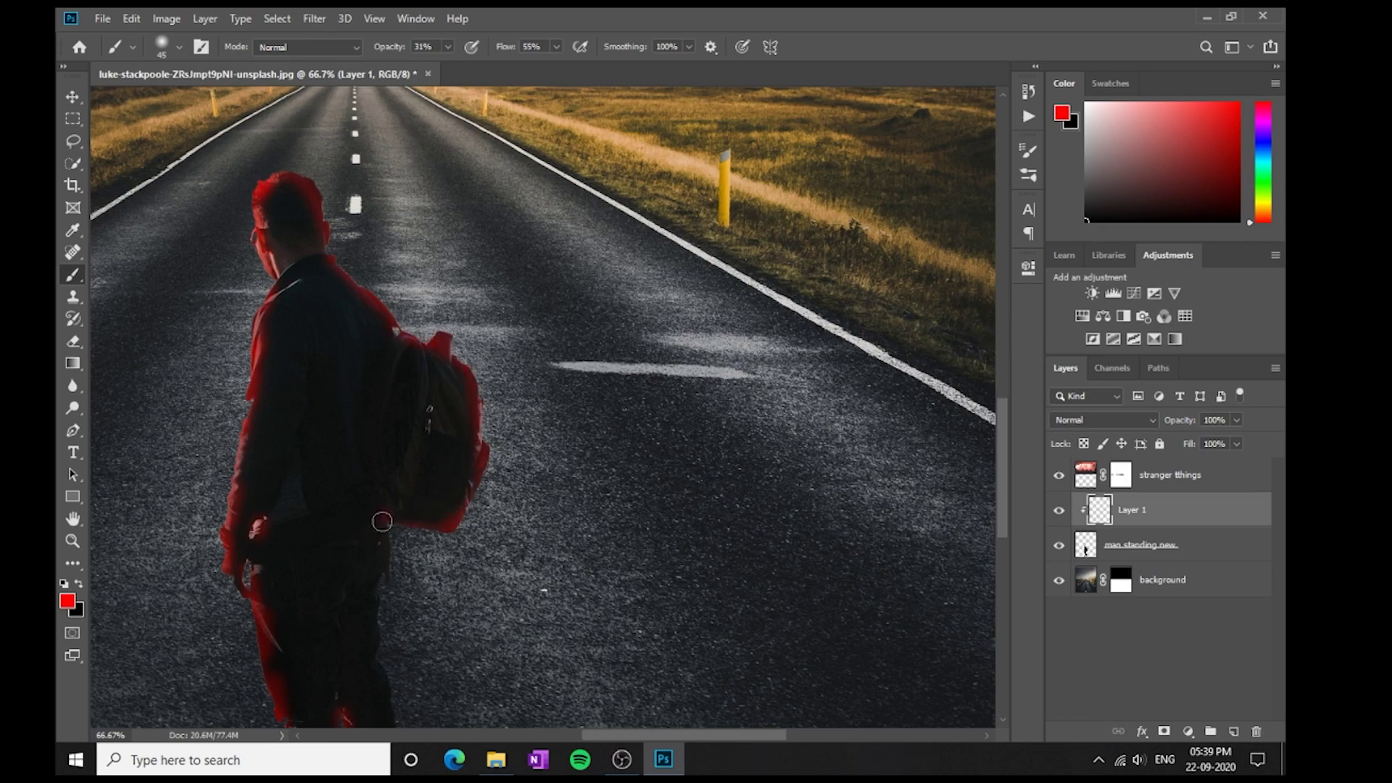
- Paint the red rim along the jacket hem below the backpack and down the back edge of the man's rear leg
scroll(382, 521, down, 4)
scroll(377, 450, right, 1)
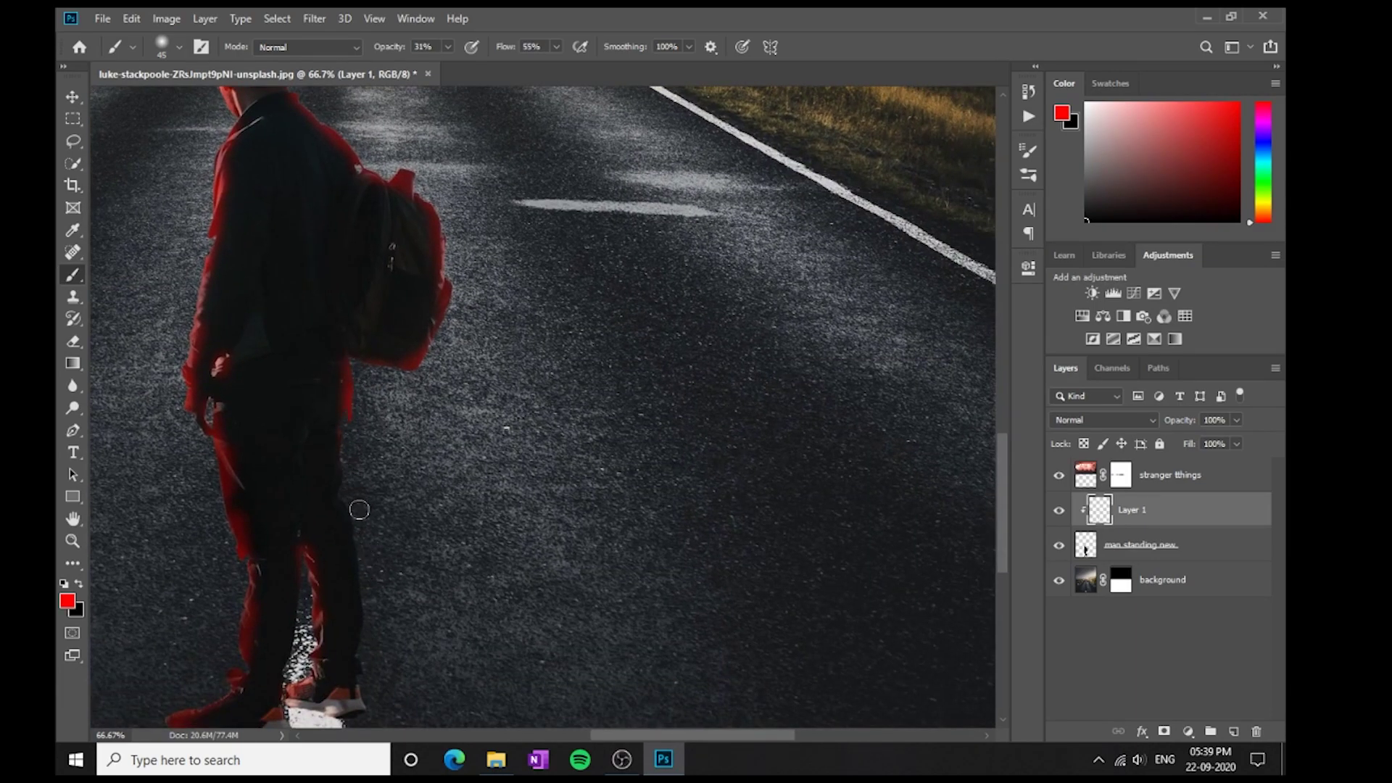
scroll(656, 538, up, 3)
scroll(656, 538, left, 4)
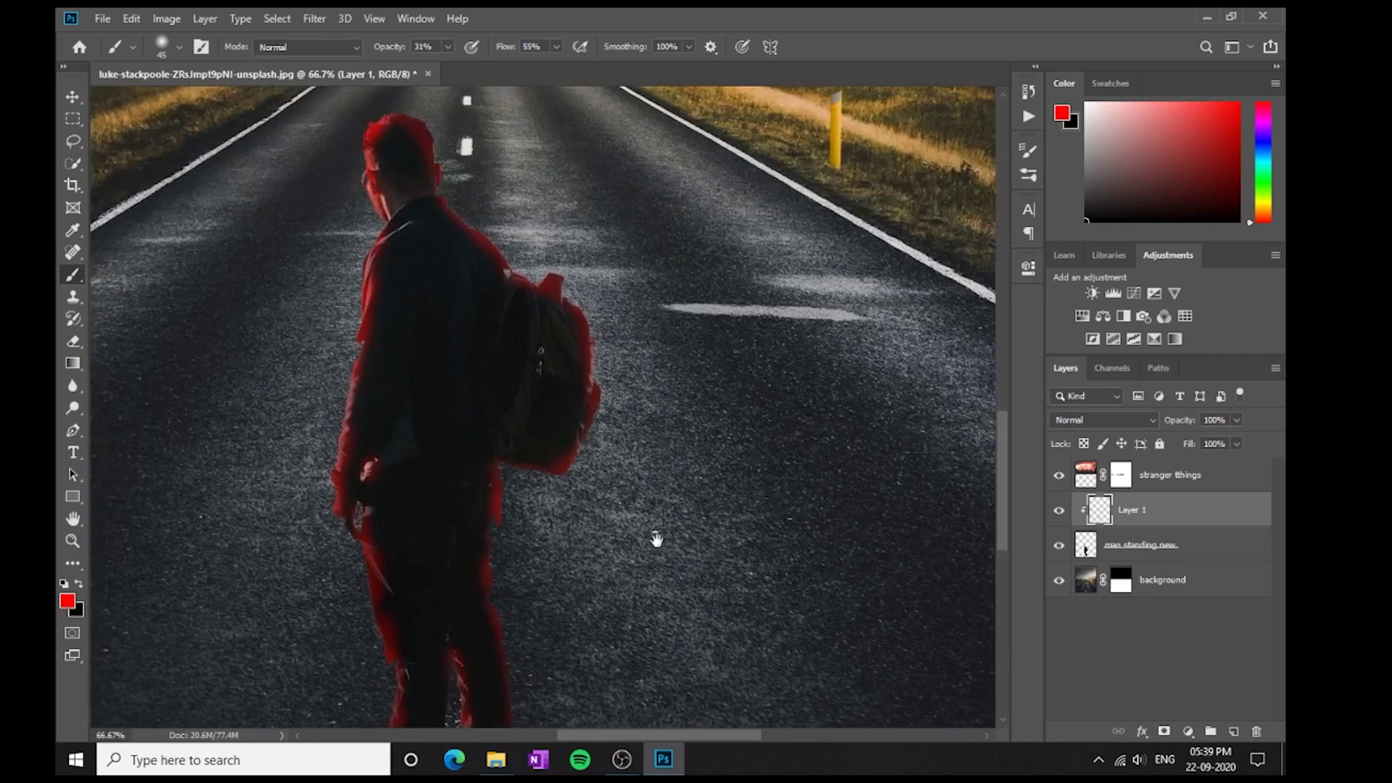
drag(656, 539, 581, 502)
scroll(604, 532, up, 2)
- Set the red rim layer's blend mode to Multiply, adjust its opacity and deselect the layer
click(1087, 421)
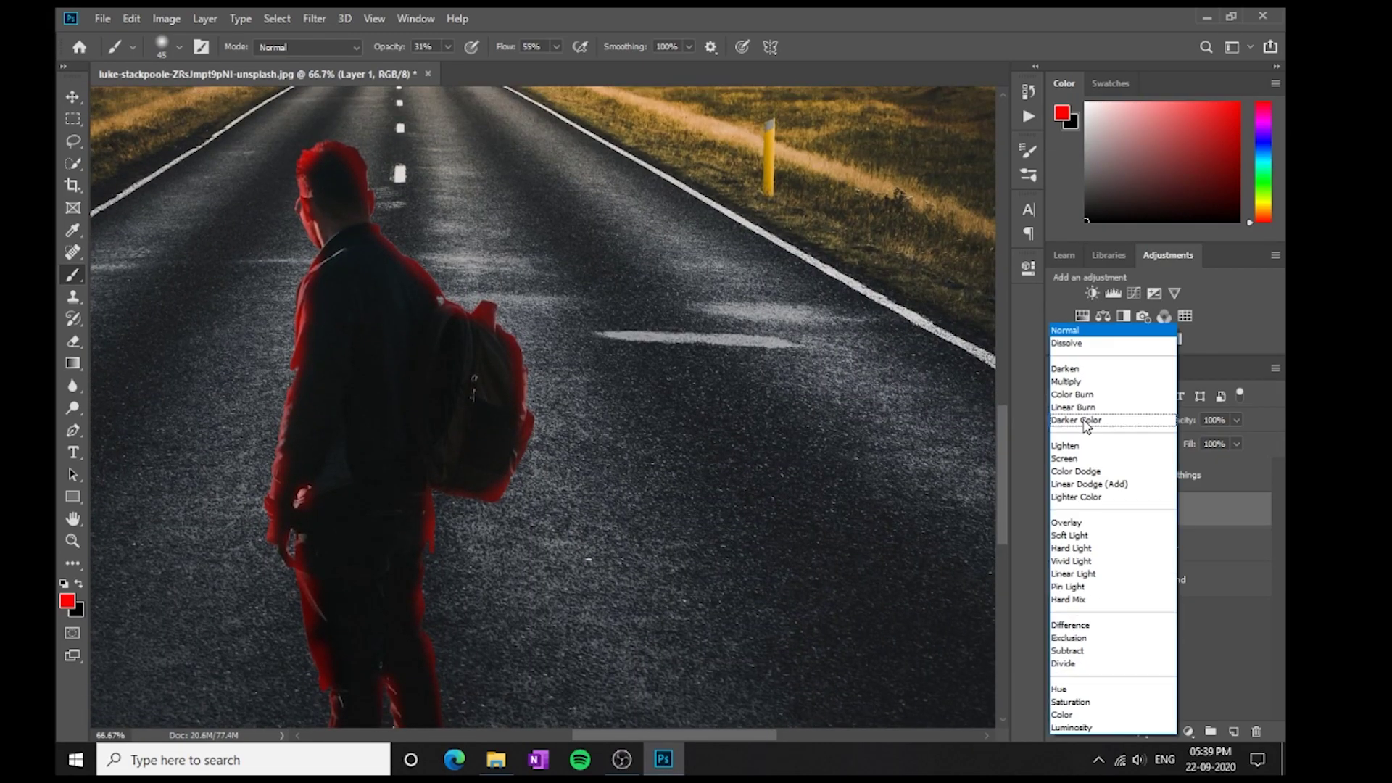
click(1084, 383)
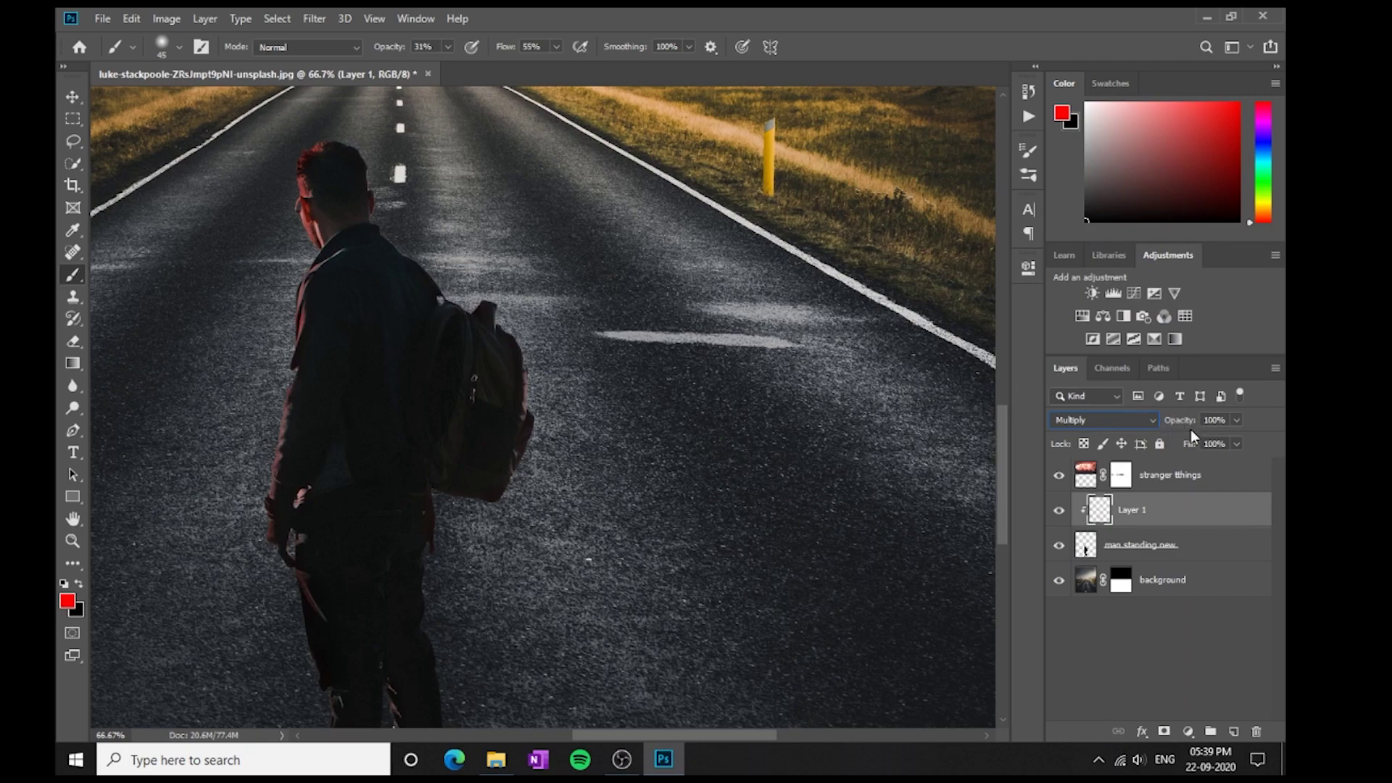
mouse_move(1167, 425)
mouse_down()
mouse_move(1120, 432)
mouse_move(1153, 435)
mouse_up()
click(1124, 670)
key(ctrl+0)
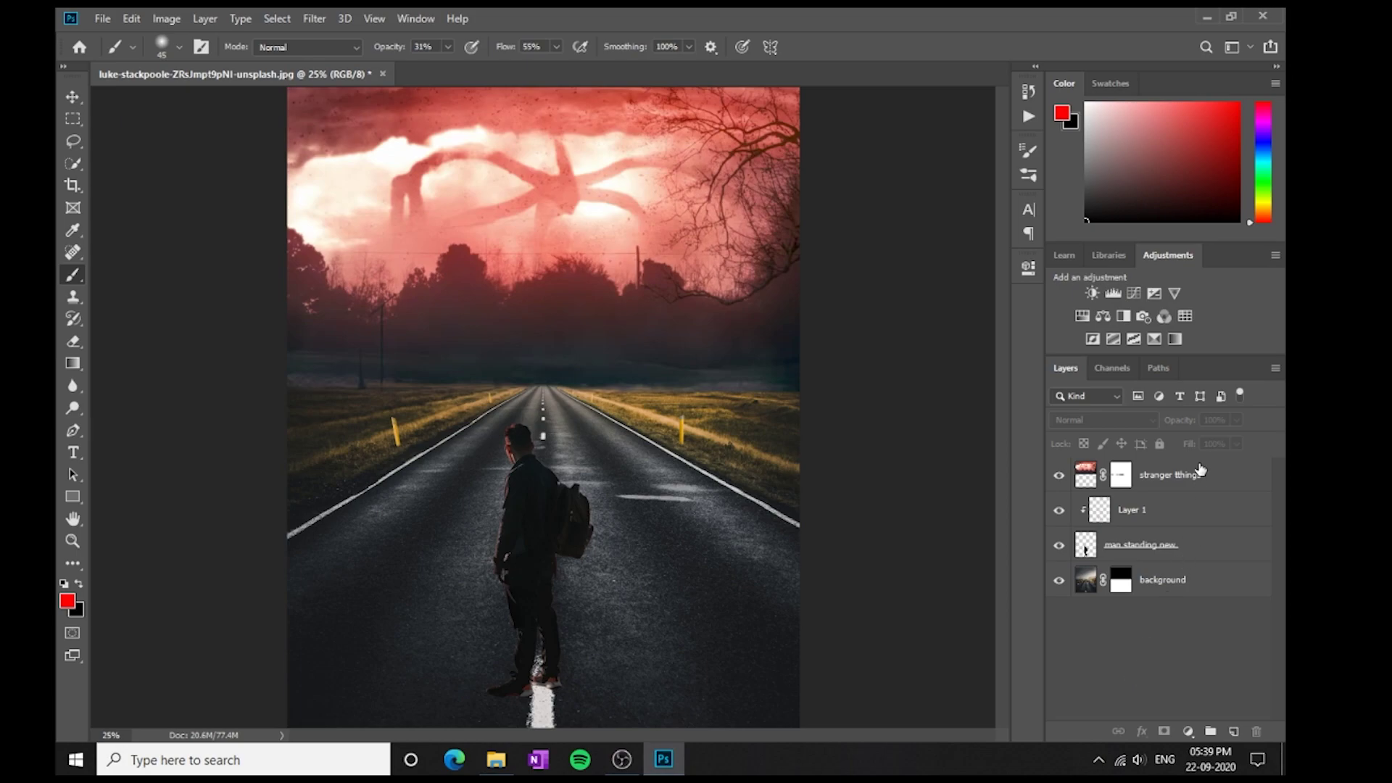
- Add a Vibrance adjustment clipped to the "stranger tthings" layer, with vibrance +17 and saturation +38
click(1234, 731)
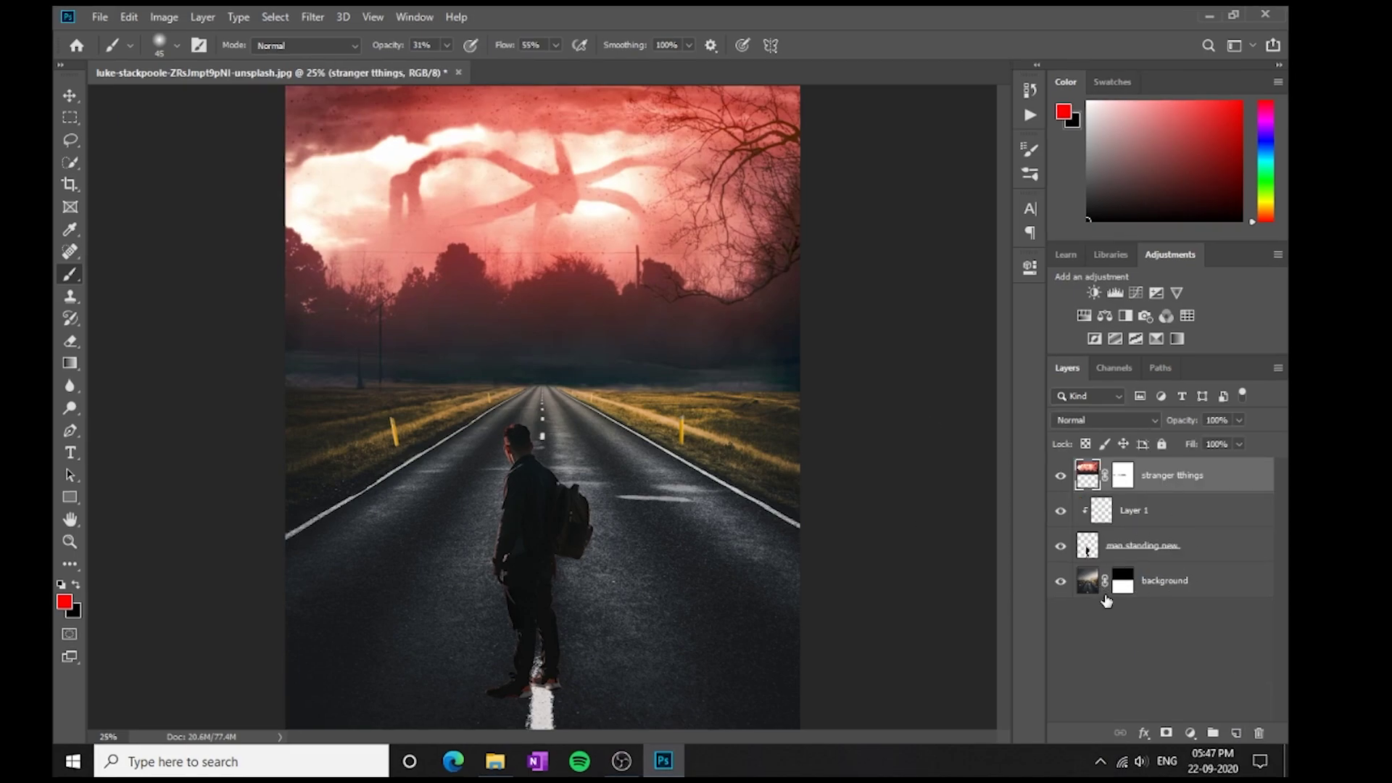
click(1190, 733)
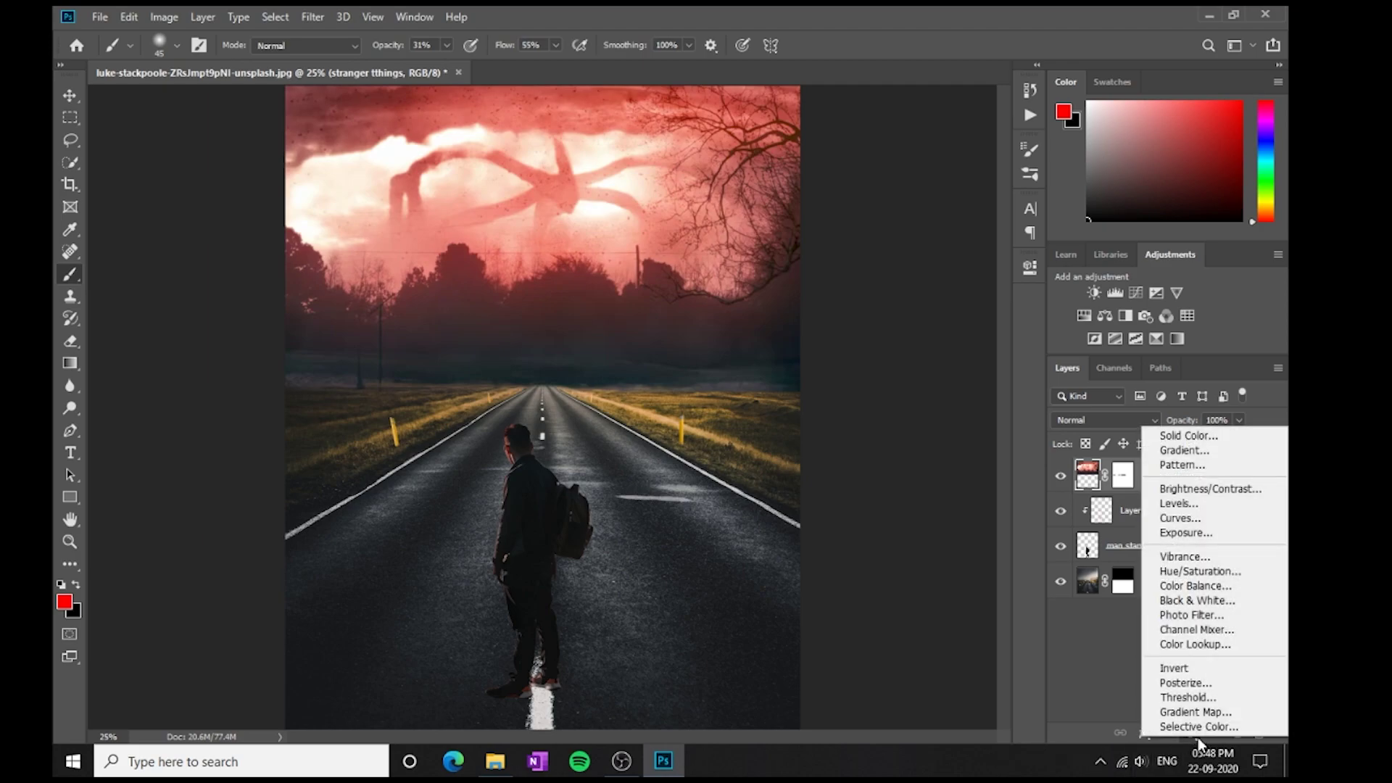
click(1203, 557)
click(881, 551)
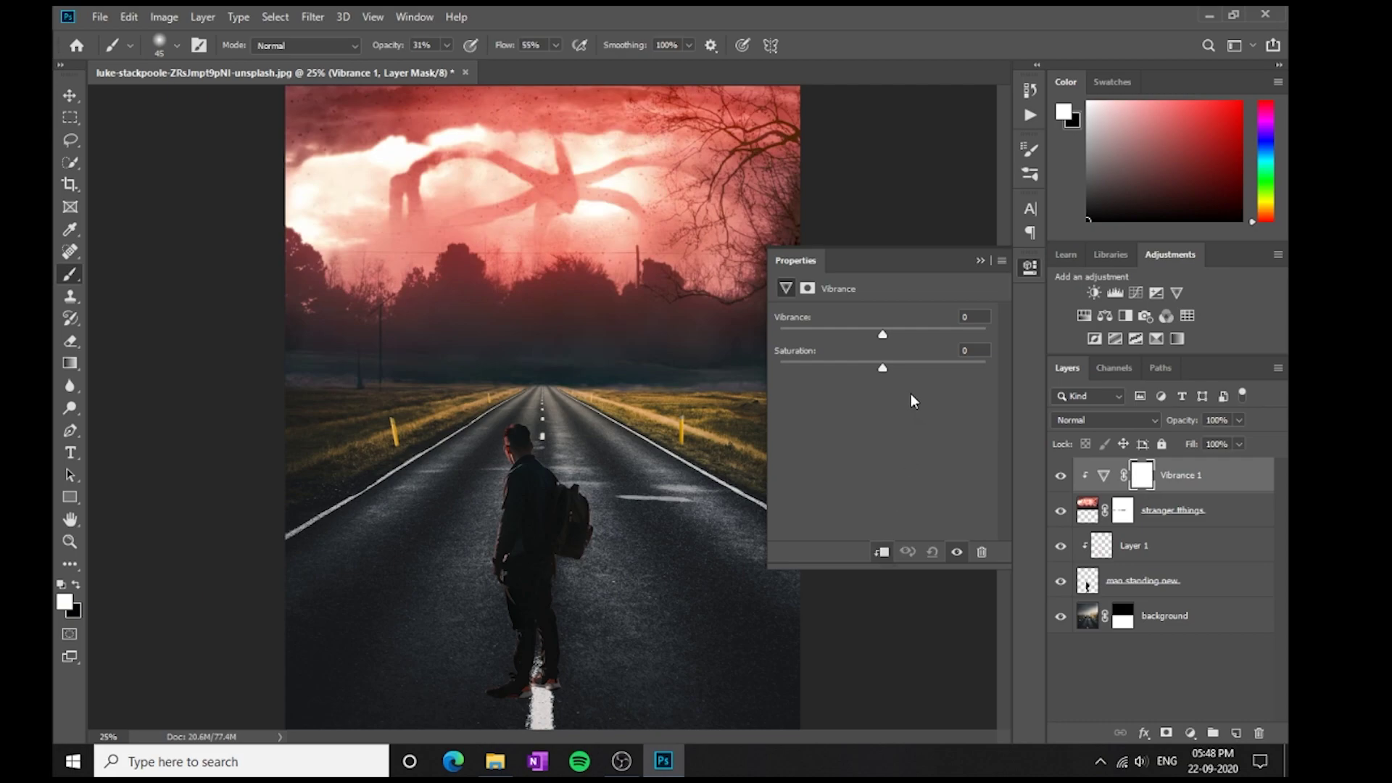
drag(882, 335, 923, 376)
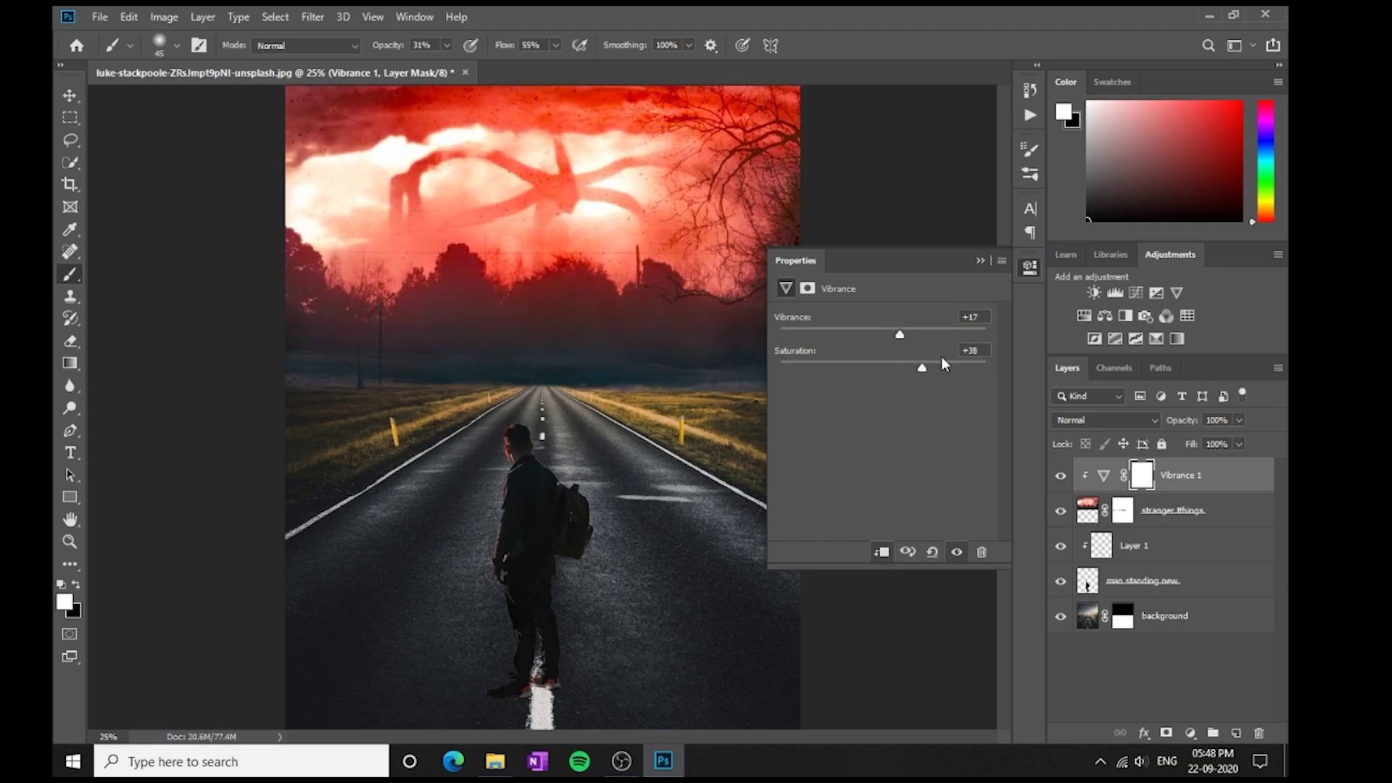
click(980, 259)
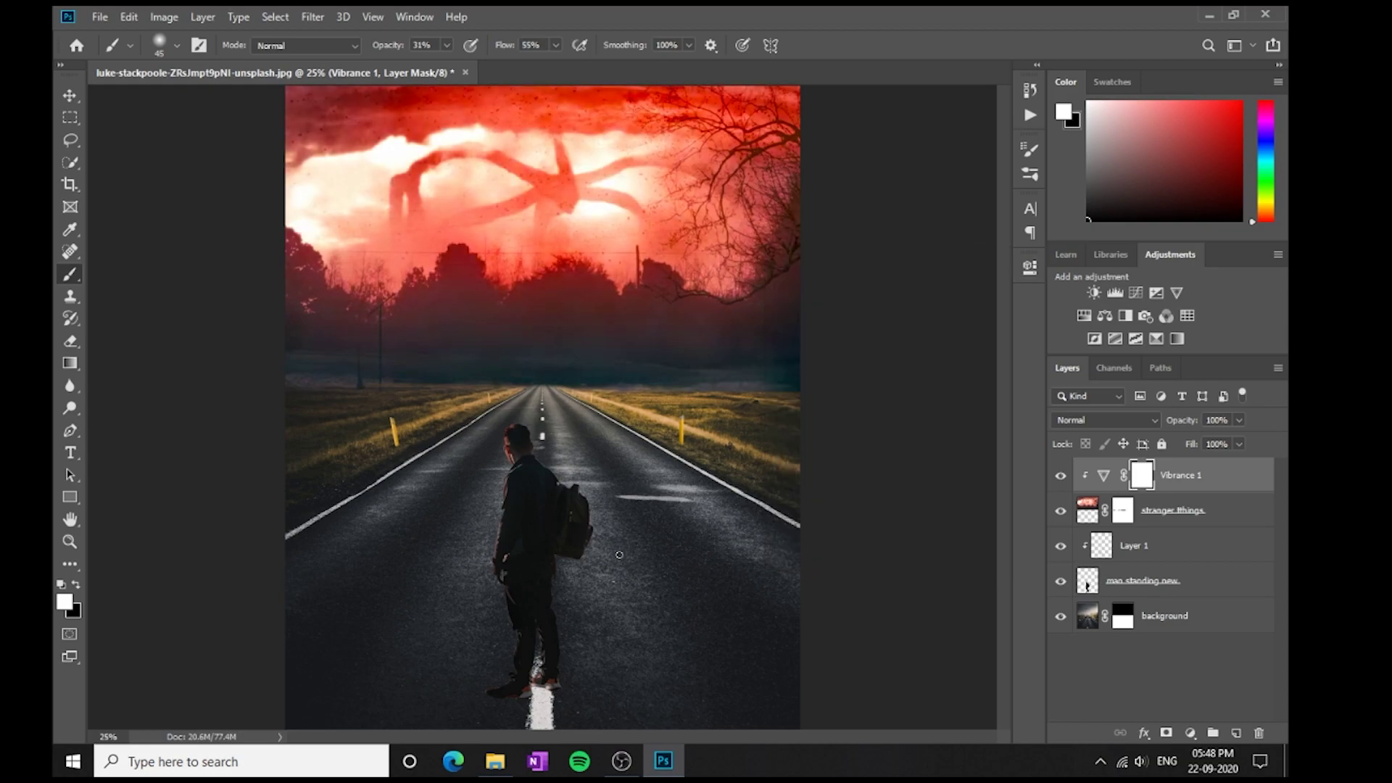
- Apply Hue/Saturation to the "background" layer with hue -28, saturation -51 and lightness +4
click(1182, 622)
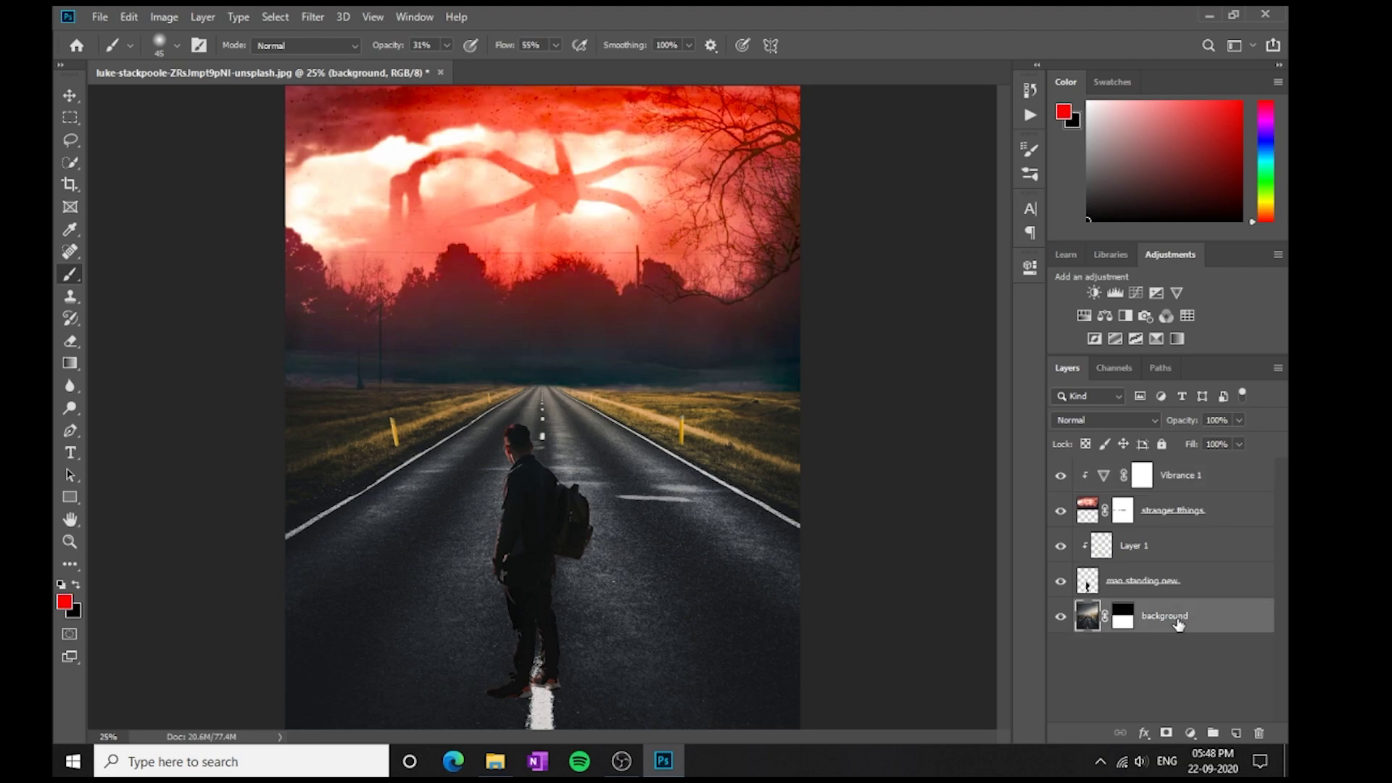
key(ctrl+u)
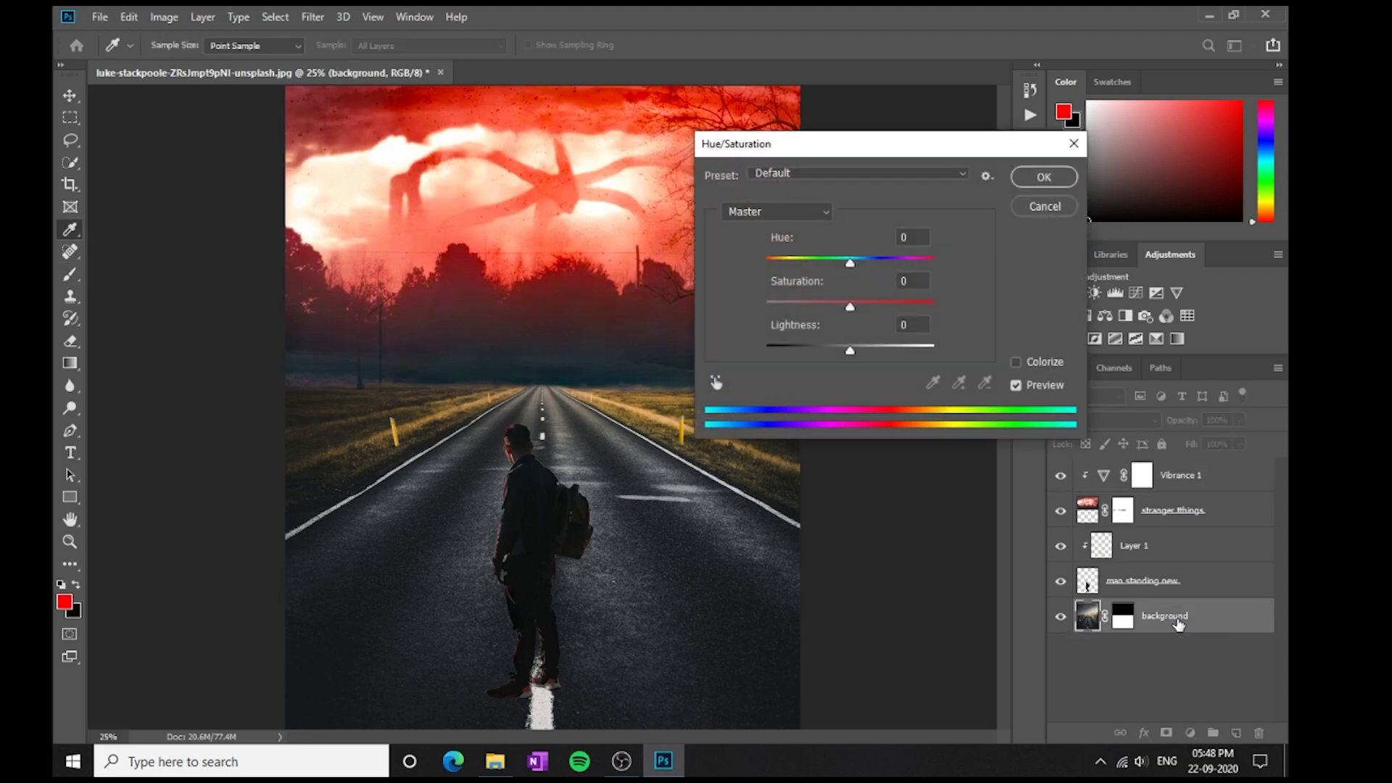
drag(848, 266, 806, 313)
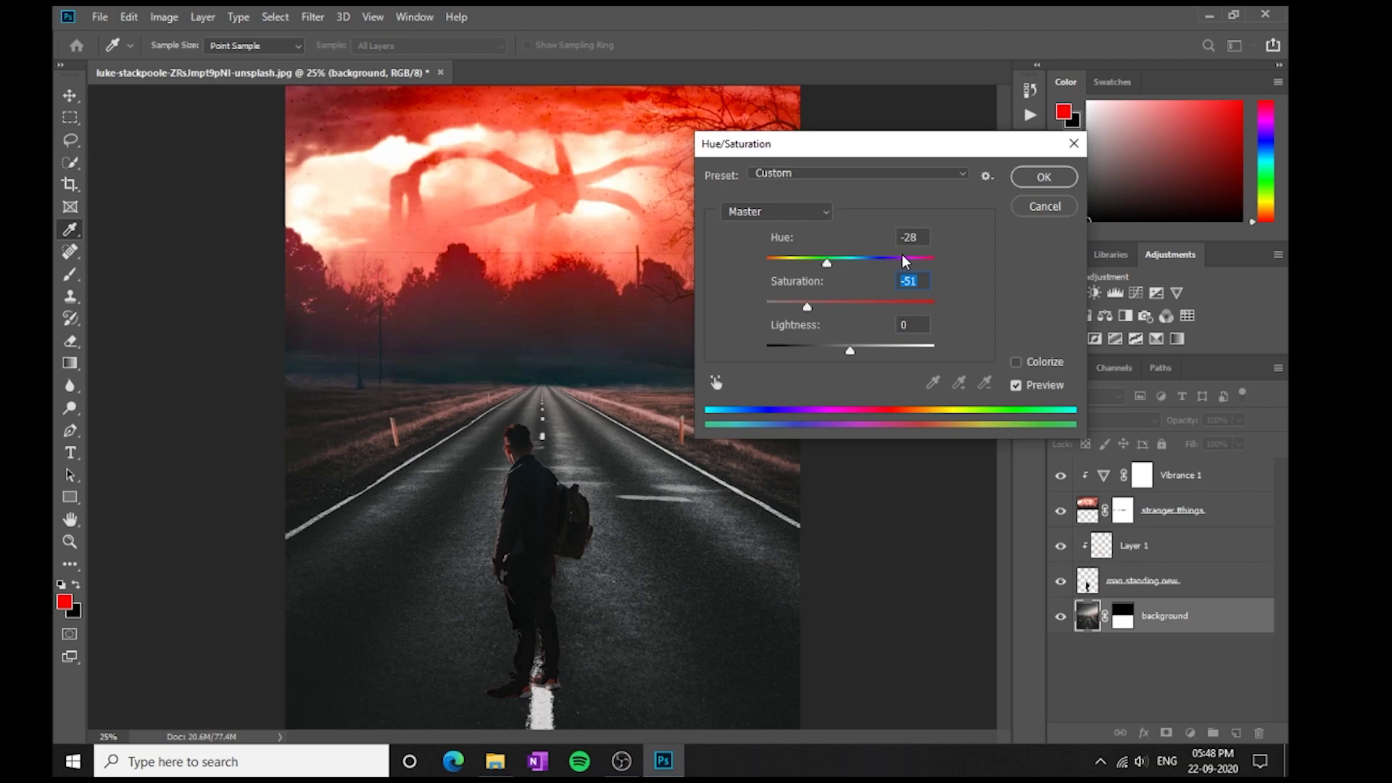
mouse_move(849, 352)
mouse_down()
mouse_move(872, 363)
mouse_move(855, 368)
mouse_up()
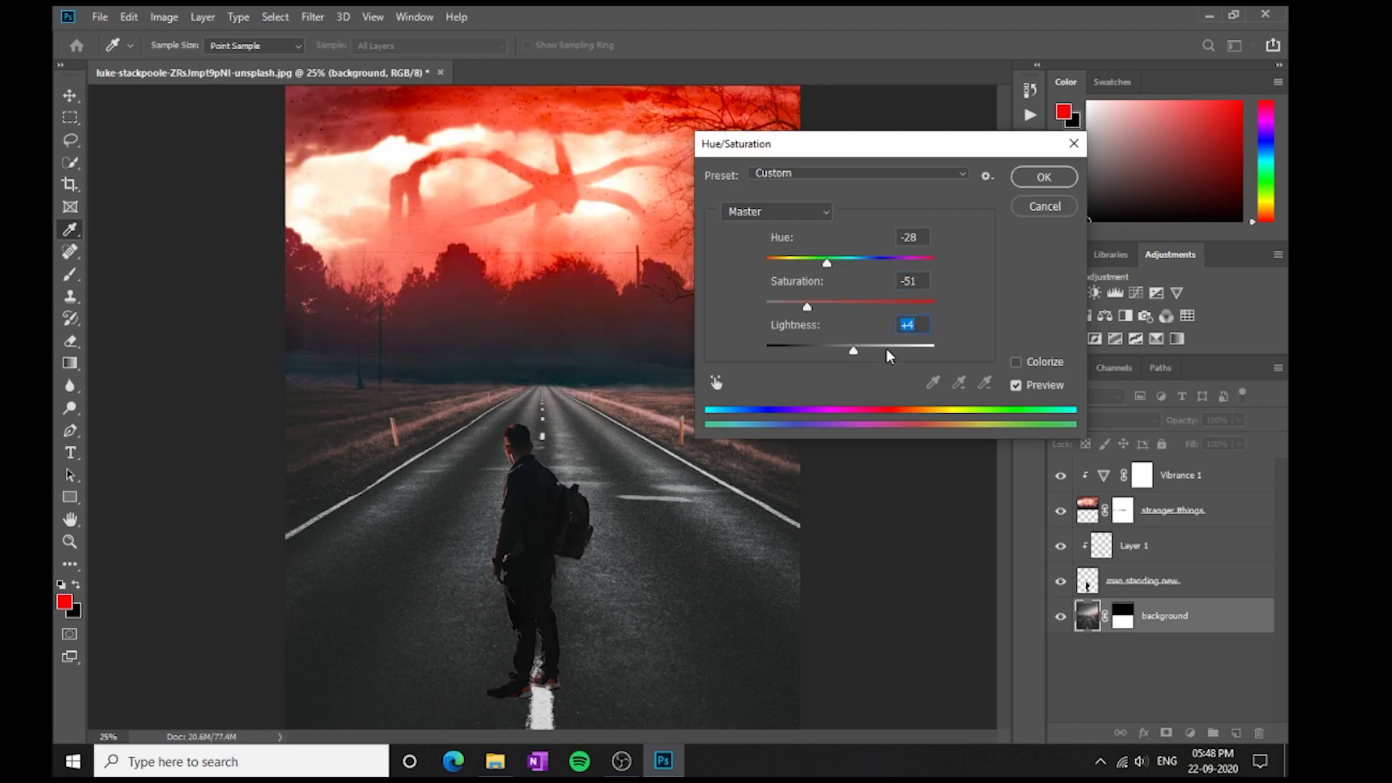
click(1044, 176)
- Add a new layer clipped to "man standing new" and set up a black brush at size 150
key(b)
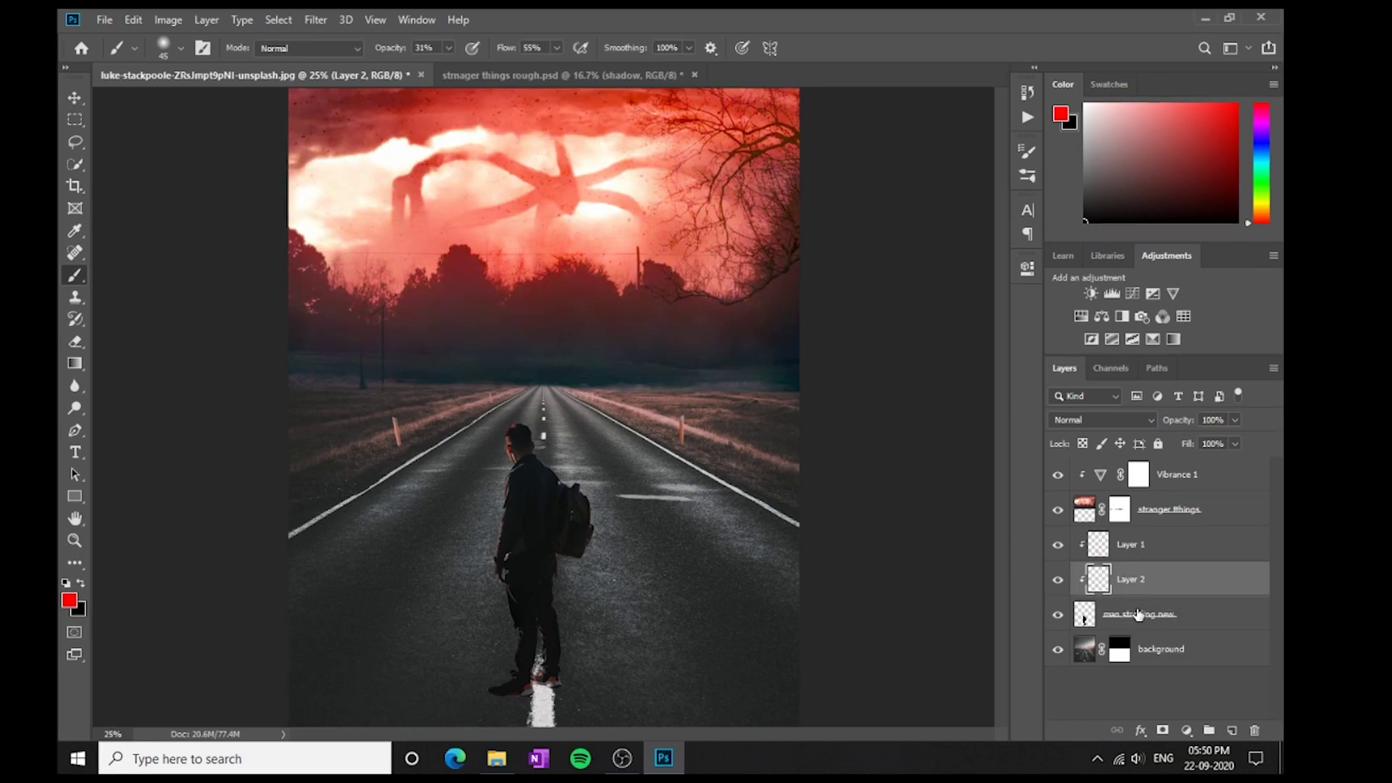
right_click(977, 562)
click(779, 495)
key(bracketright)
key(bracketright)
key(bracketright)
key(x)
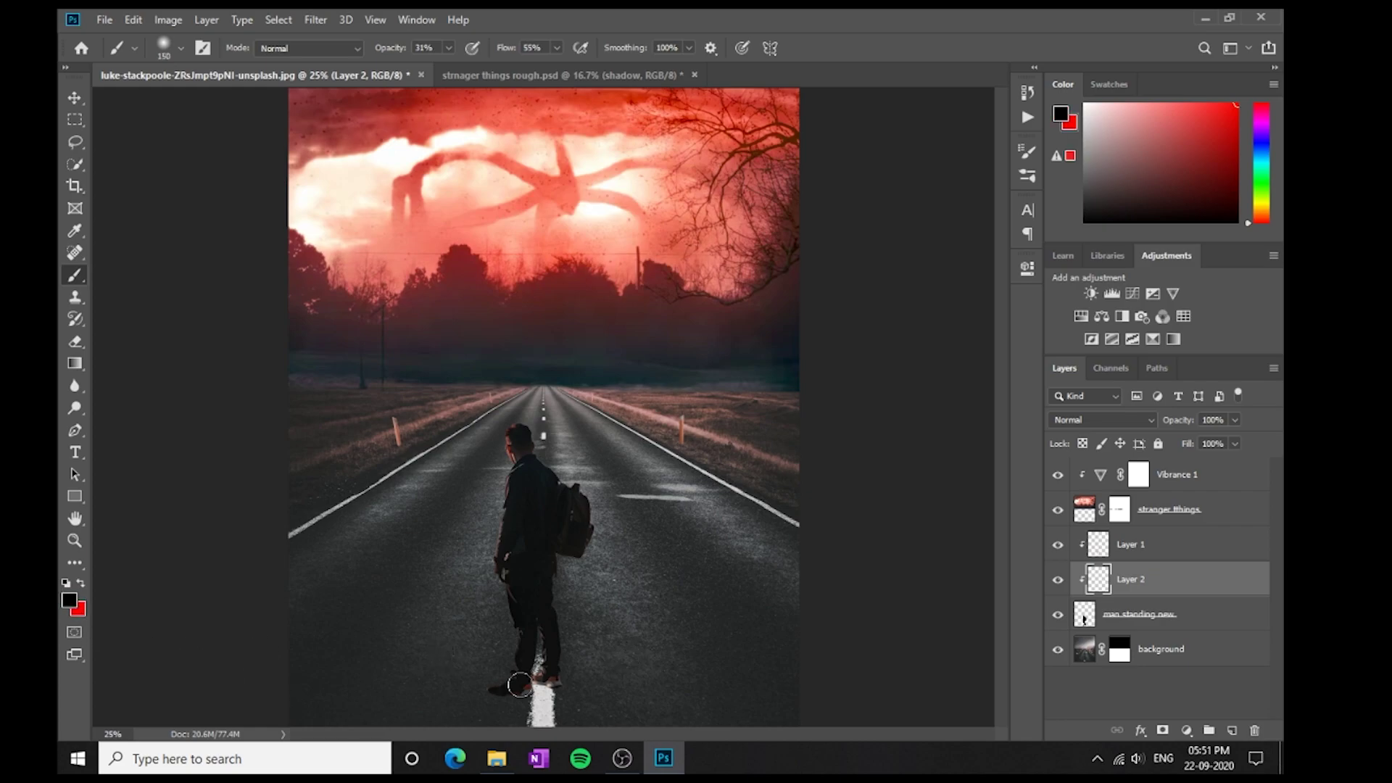
- Set up the Dodge tool with the Shadows range at size 80 and merge the empty clipped layer into "man standing new"
key(ctrl+plus)
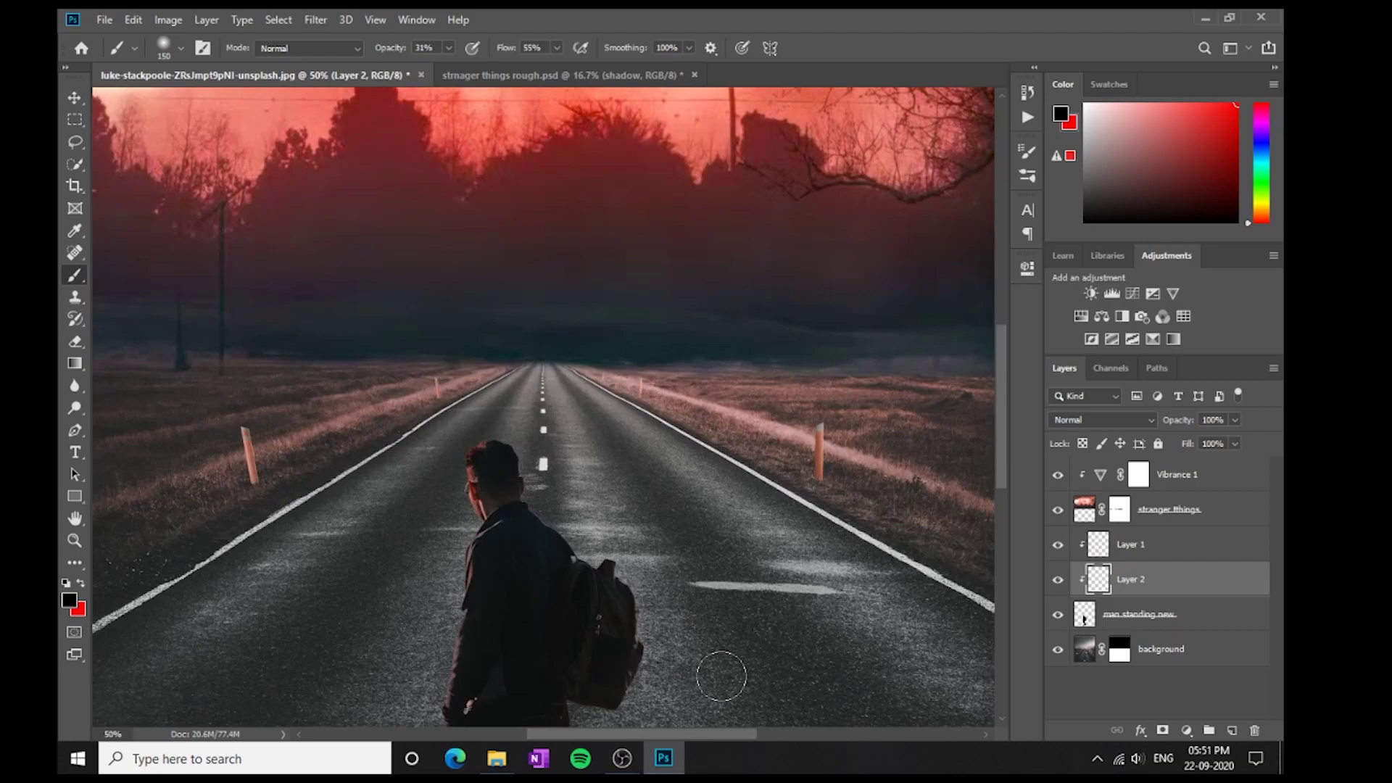
right_click(75, 407)
click(130, 407)
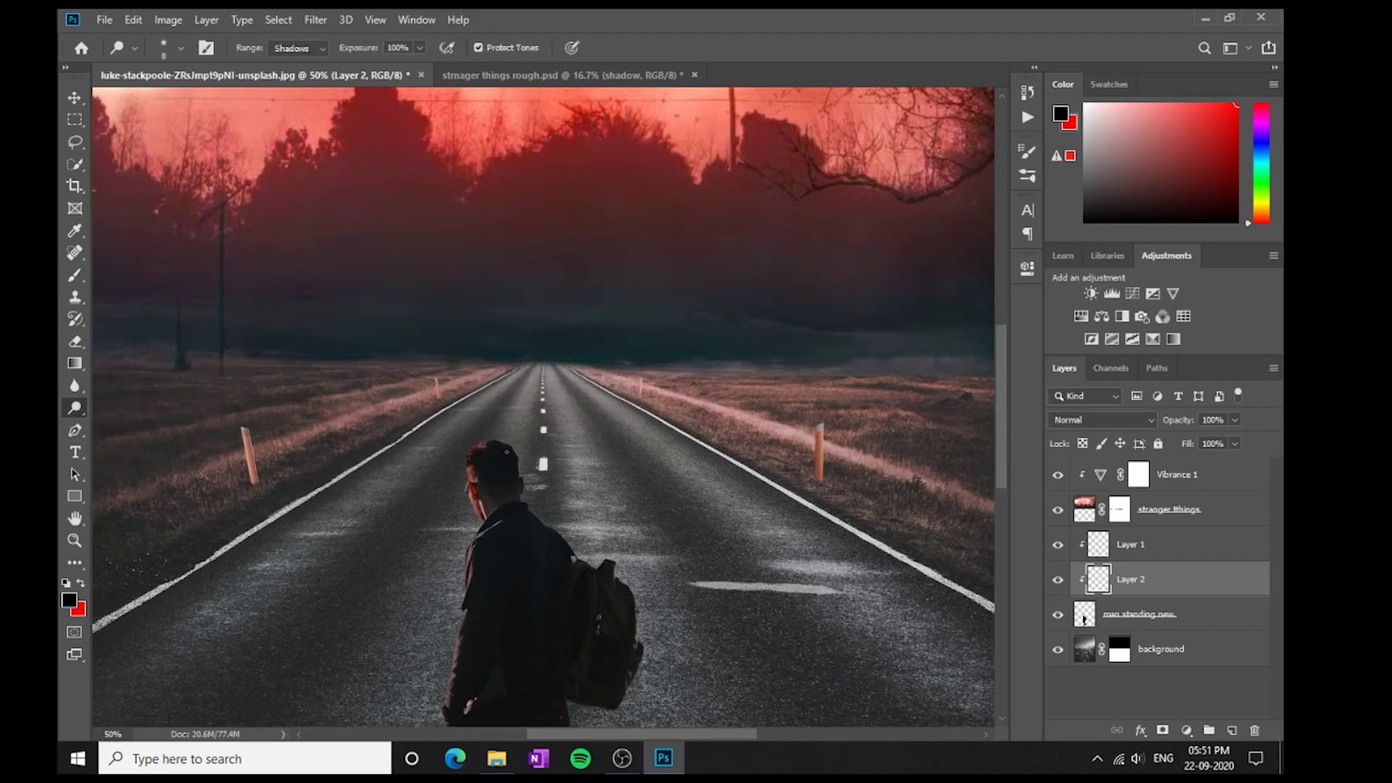
key(bracketright)
key(bracketright)
key(bracketright)
key(bracketright)
key(bracketright)
key(bracketright)
key(bracketright)
key(bracketright)
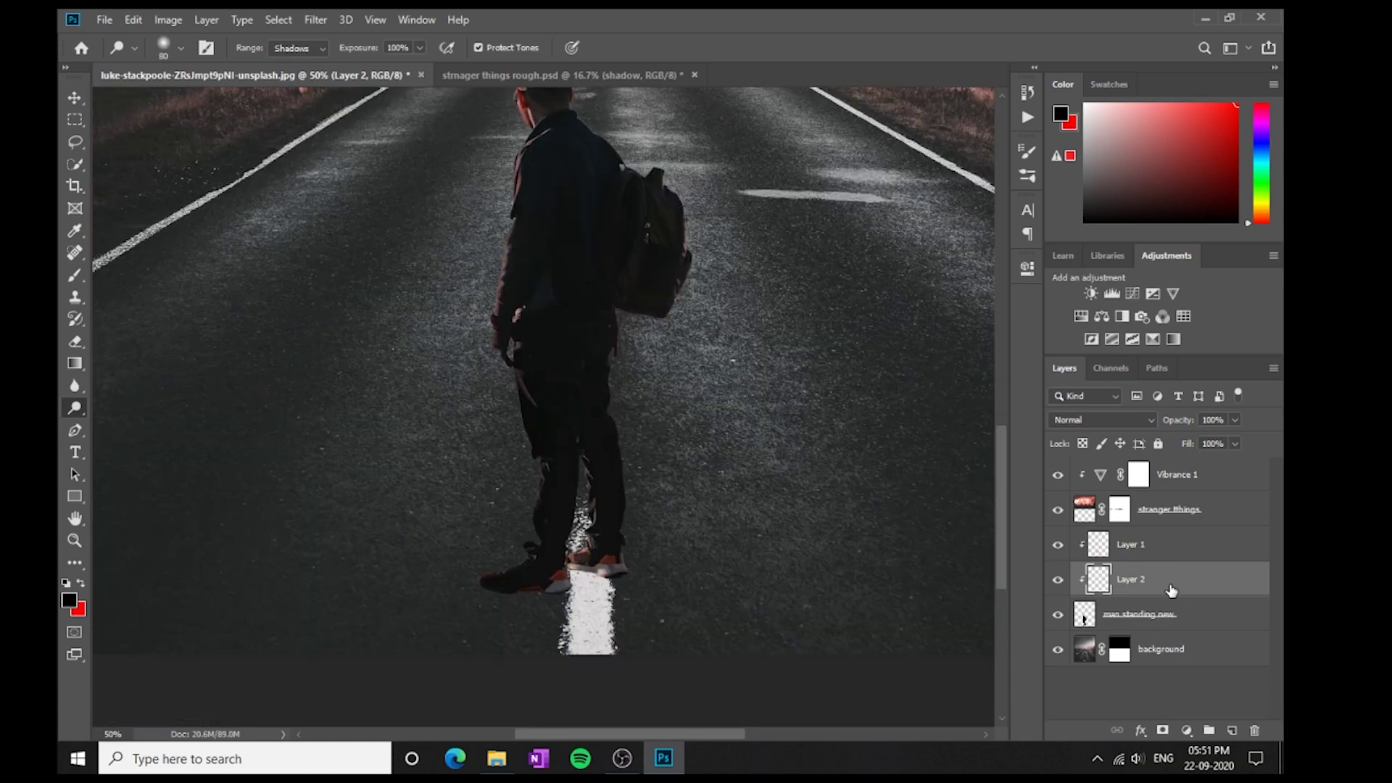
key(ctrl+e)
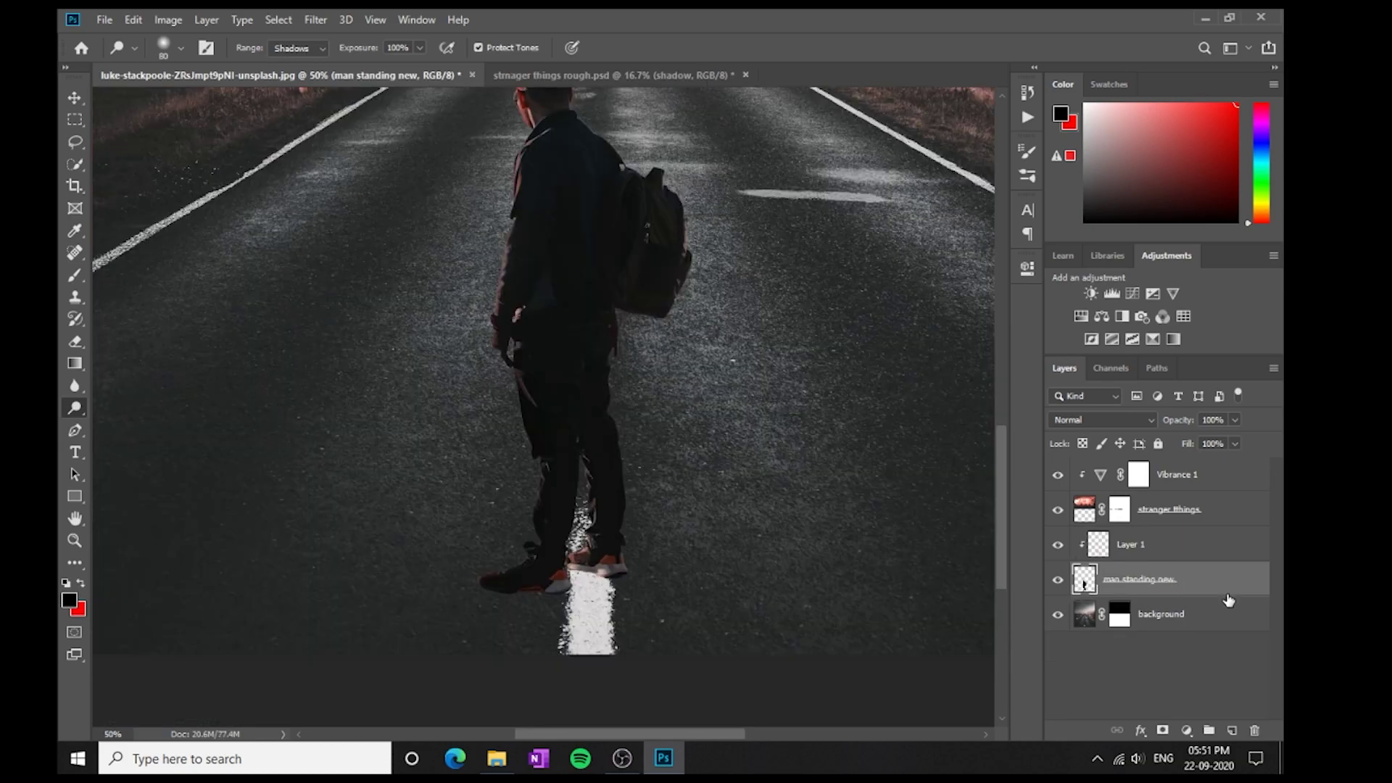
- Add a Levels adjustment clipped to "man standing new" with midtones 1.32 and white input level 238
click(1187, 730)
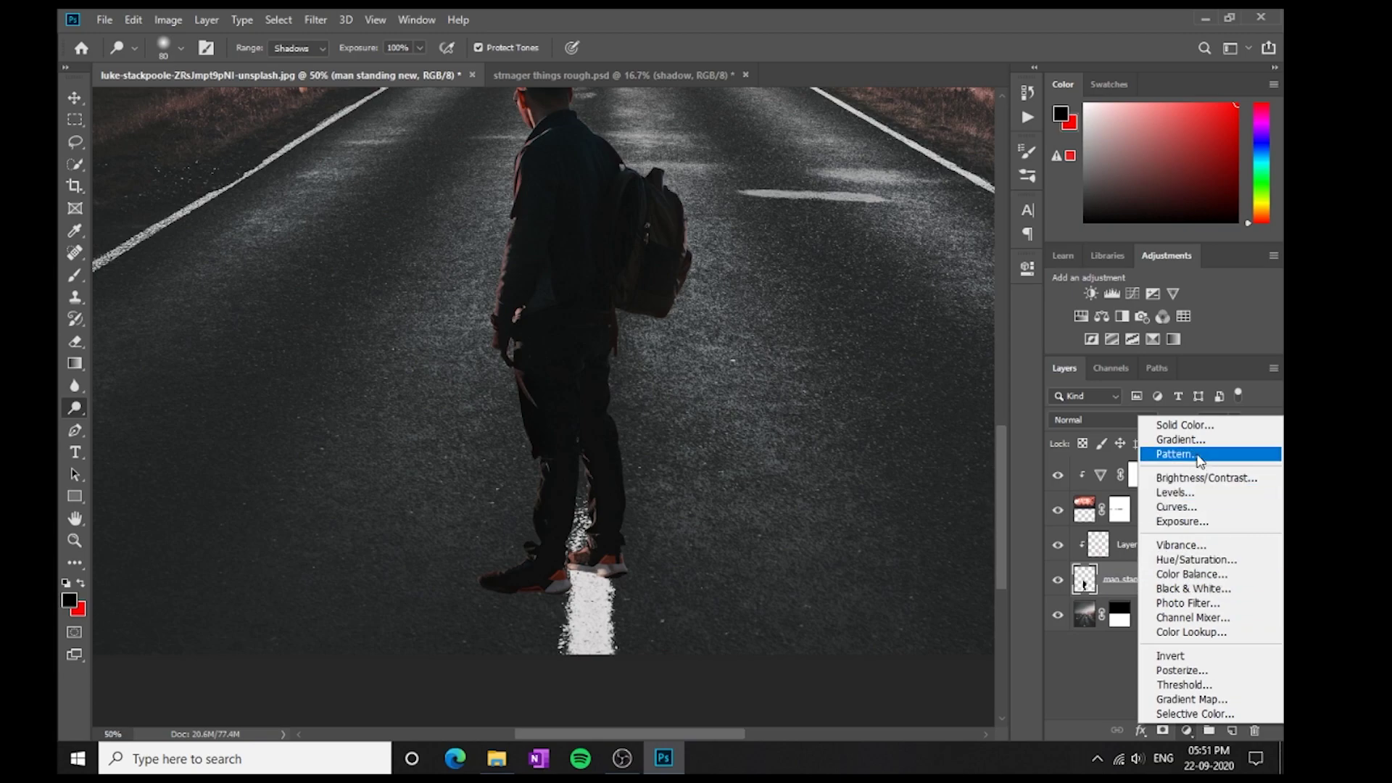
click(1201, 497)
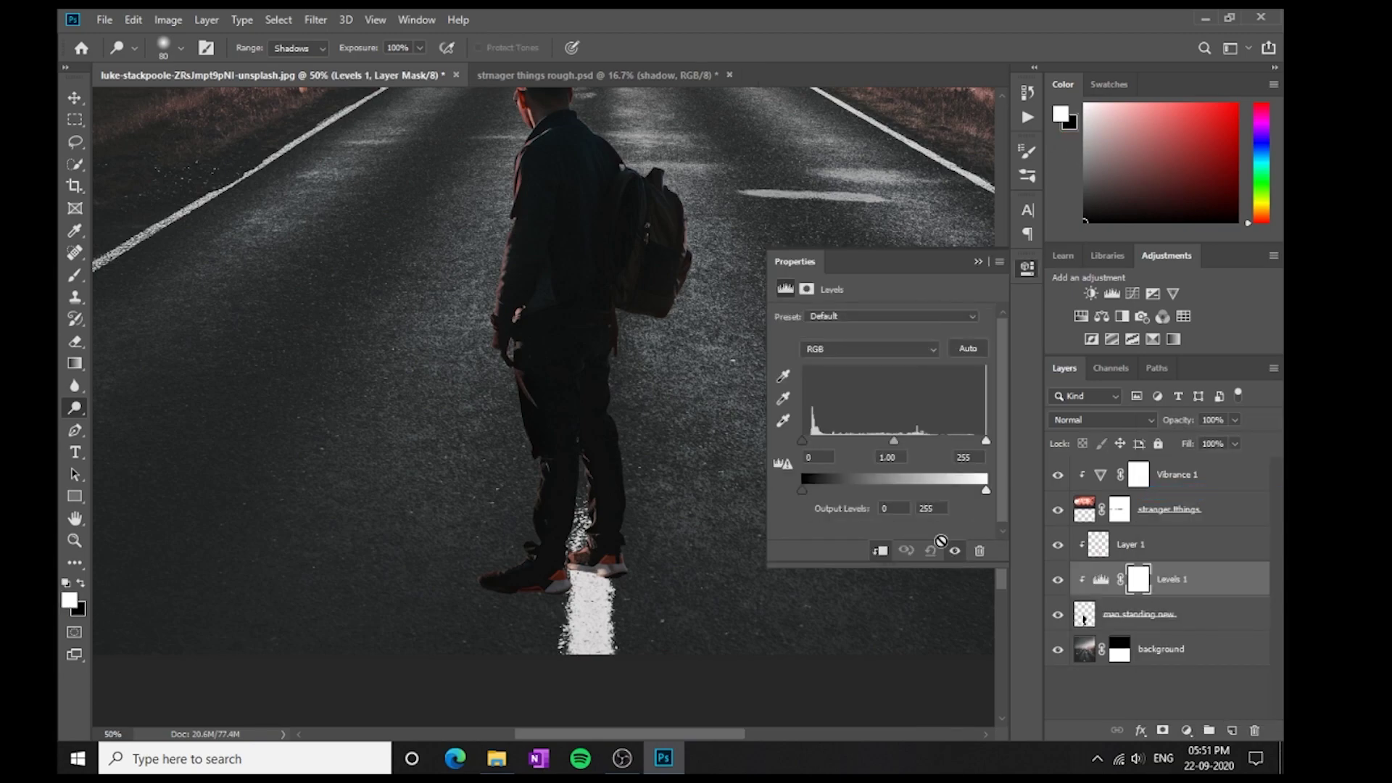
scroll(717, 438, up, 4)
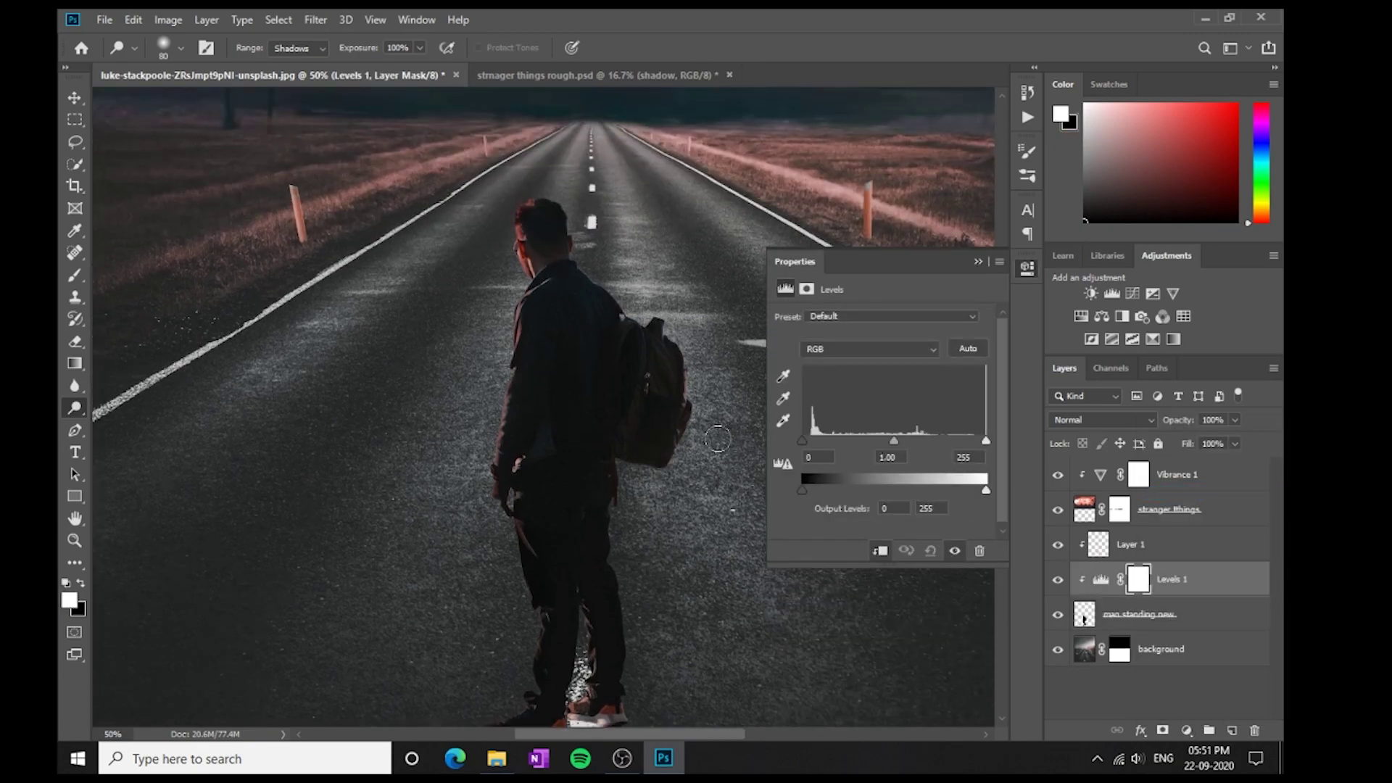
drag(893, 446, 889, 437)
key(ctrl+minus)
key(ctrl+minus)
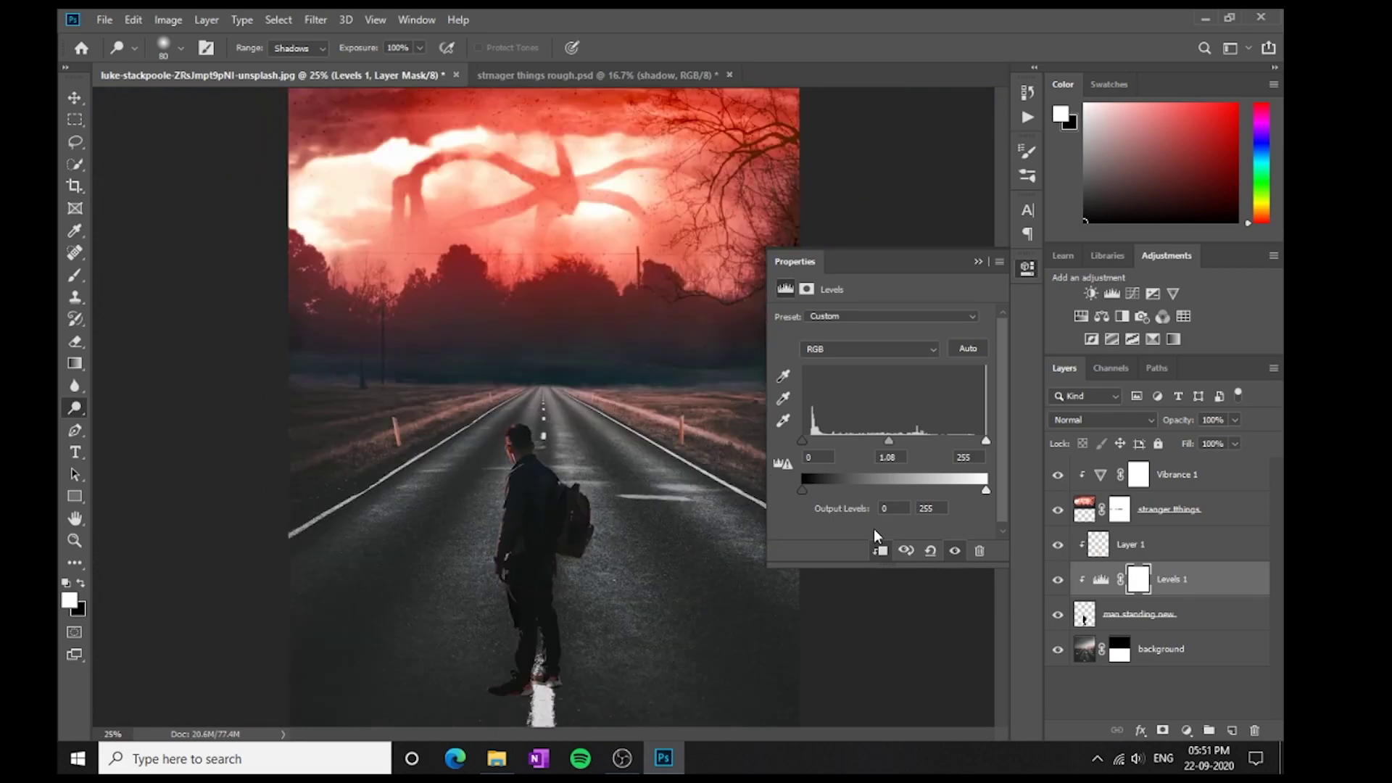
drag(804, 440, 797, 440)
drag(886, 440, 877, 440)
mouse_move(968, 444)
mouse_down()
mouse_move(939, 446)
mouse_move(974, 445)
mouse_up()
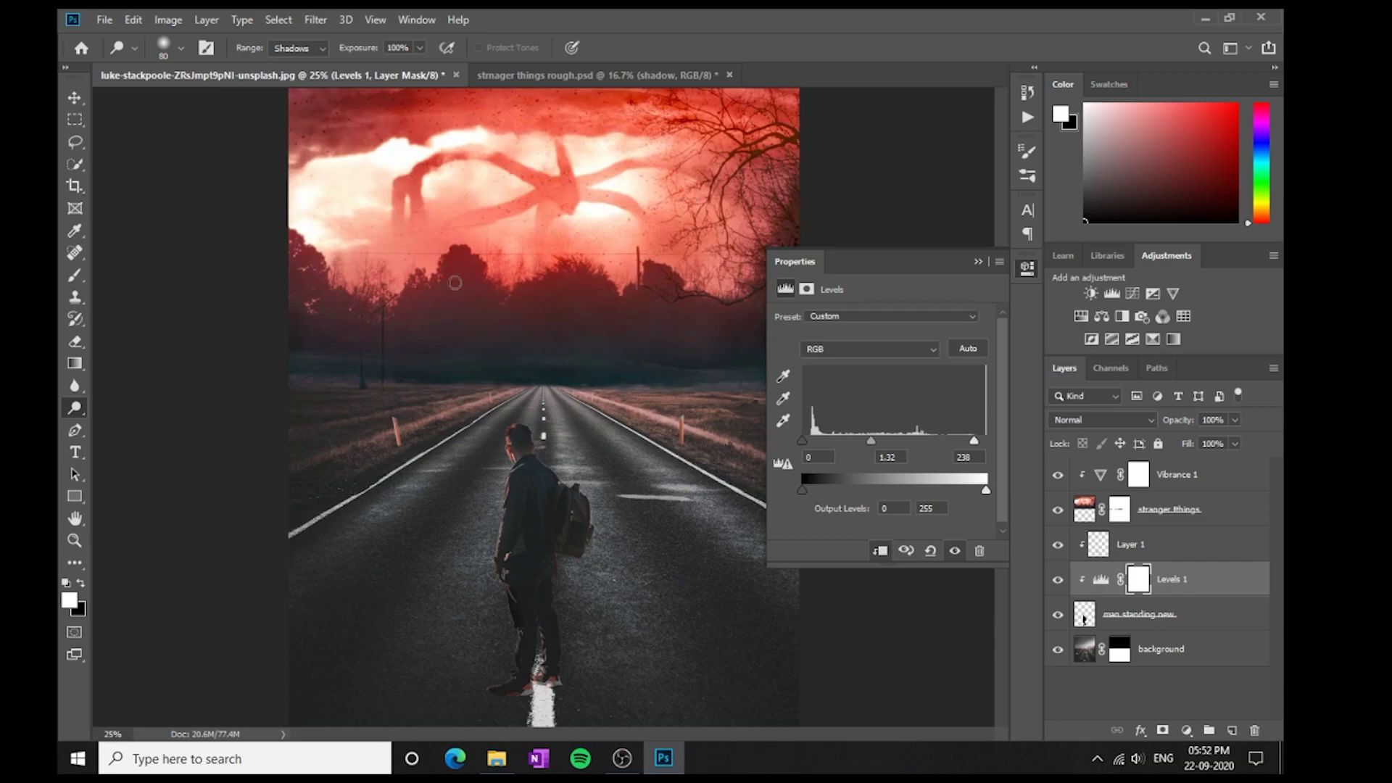
click(980, 262)
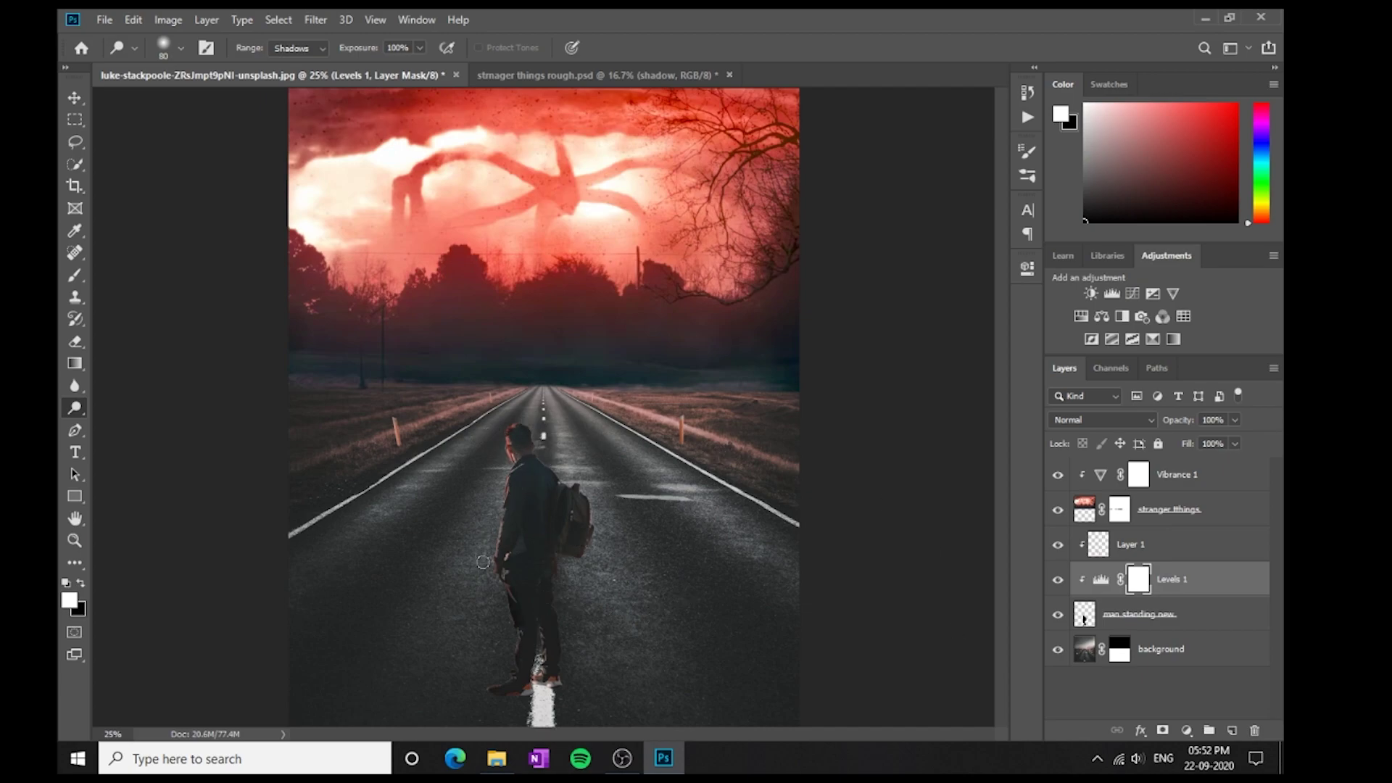
- Undo the trial strokes painted around the man's feet on the "shadow" layer
click(1182, 556)
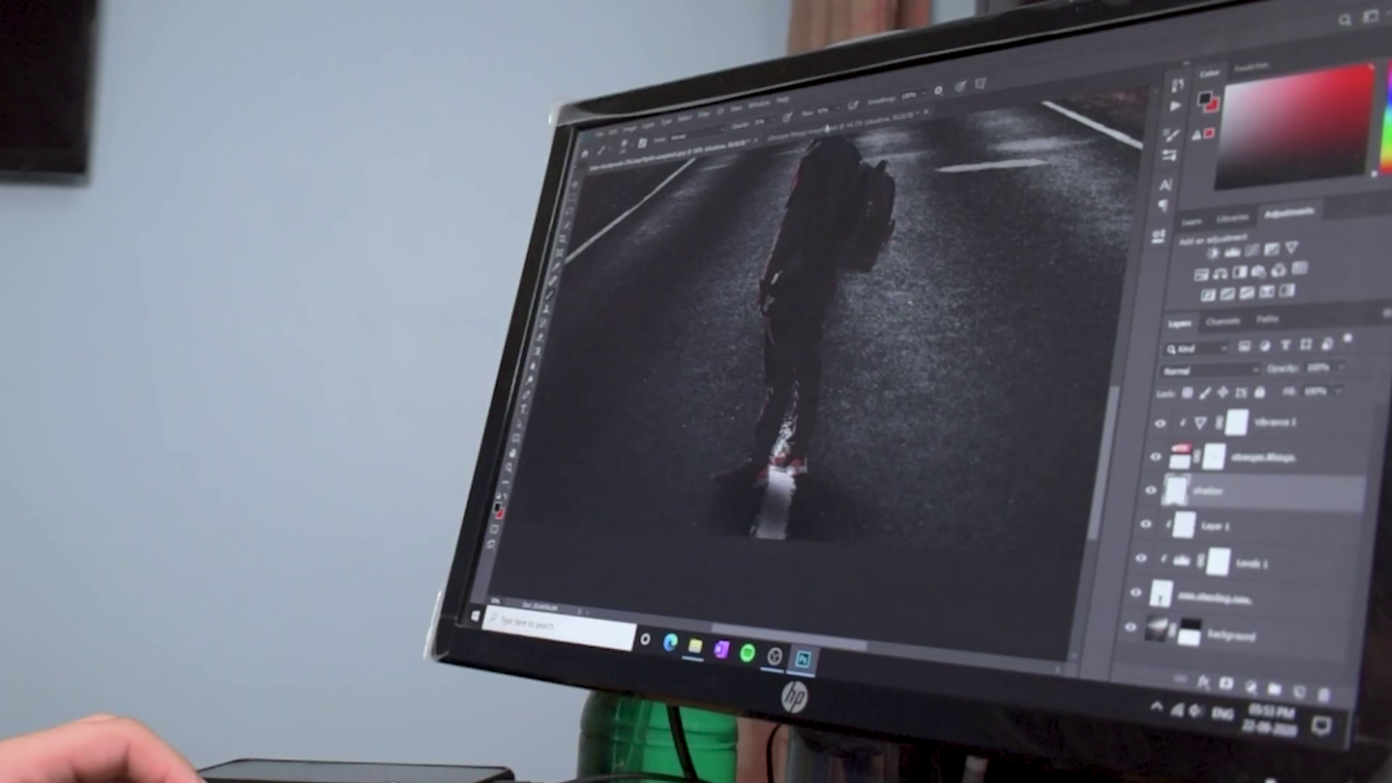
mouse_move(749, 528)
mouse_down()
mouse_move(755, 513)
mouse_move(848, 516)
mouse_move(830, 486)
mouse_up()
key(ctrl+z)
key(ctrl+z)
key(ctrl+z)
key(ctrl+z)
key(ctrl+z)
key(ctrl+z)
key(ctrl+z)
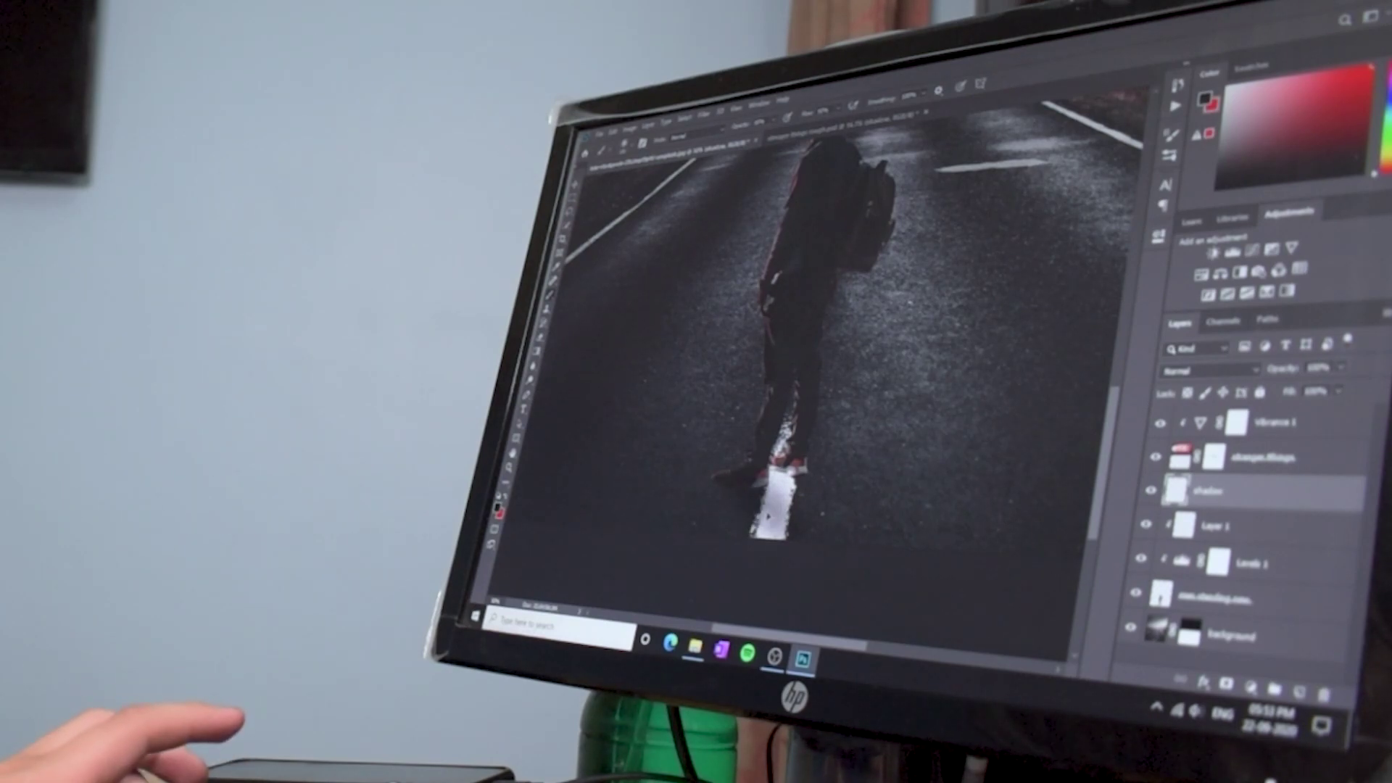
- Paint a soft black shadow around the man's feet and across the road on the "shadow" layer
mouse_move(762, 509)
mouse_down()
mouse_move(839, 593)
mouse_move(770, 502)
mouse_move(940, 639)
mouse_move(760, 525)
mouse_move(852, 605)
mouse_move(758, 531)
mouse_move(860, 640)
mouse_up()
mouse_move(819, 491)
mouse_down()
mouse_move(969, 620)
mouse_move(941, 616)
mouse_move(857, 521)
mouse_move(846, 552)
mouse_move(819, 531)
mouse_up()
drag(801, 462, 863, 559)
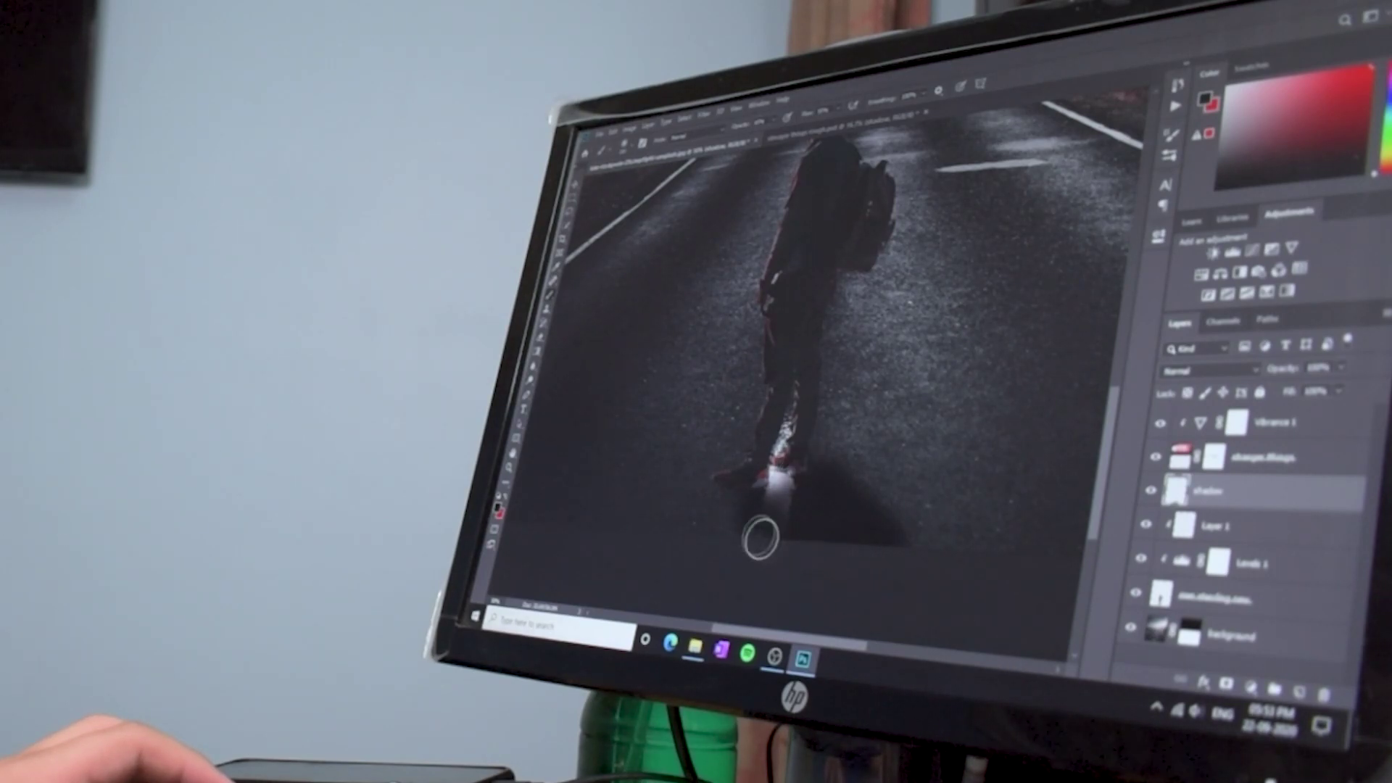
key(ctrl+minus)
key(ctrl+minus)
key(ctrl+minus)
key(ctrl+0)
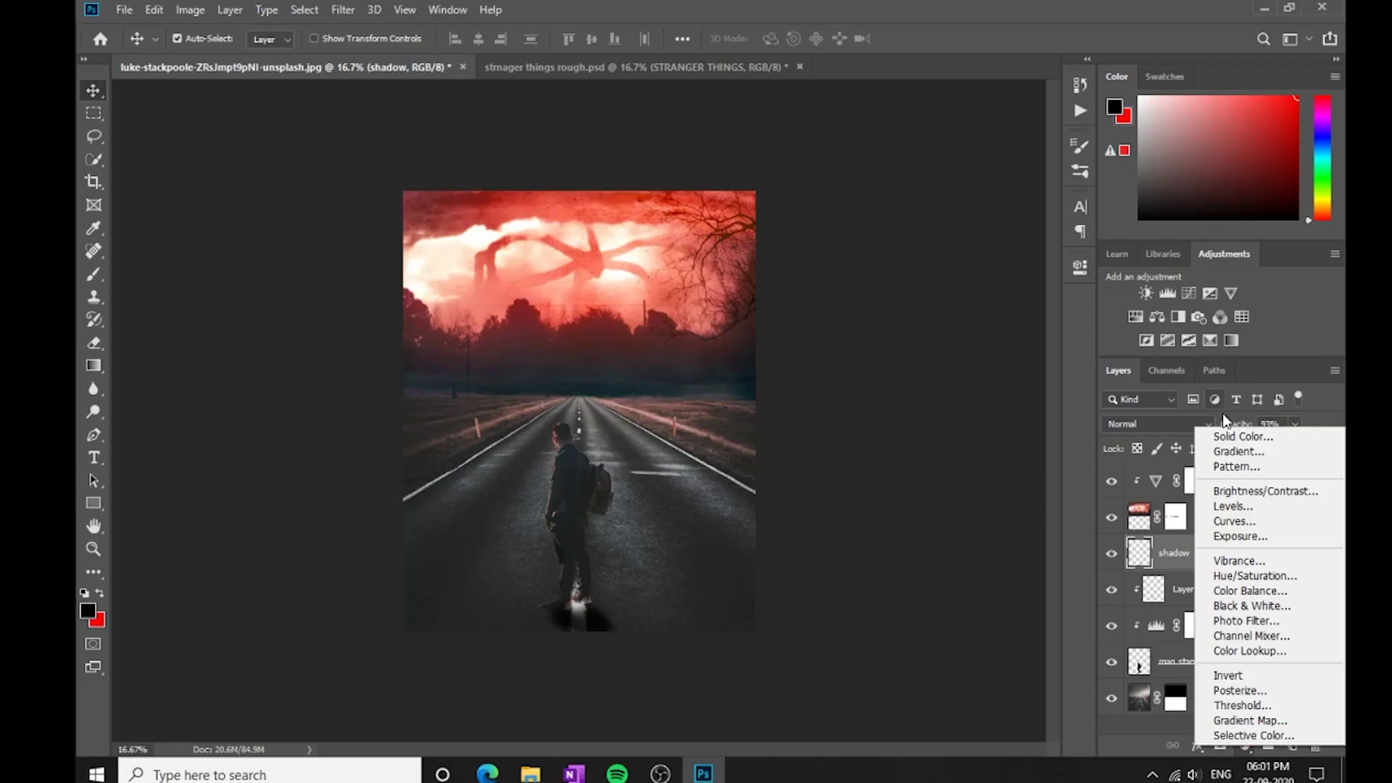
- Add a Solid Color fill layer in red #d5412c and move it to the top of the layer stack
click(1239, 437)
mouse_move(563, 210)
mouse_down()
mouse_move(592, 186)
mouse_move(649, 184)
mouse_move(620, 229)
mouse_move(608, 207)
mouse_up()
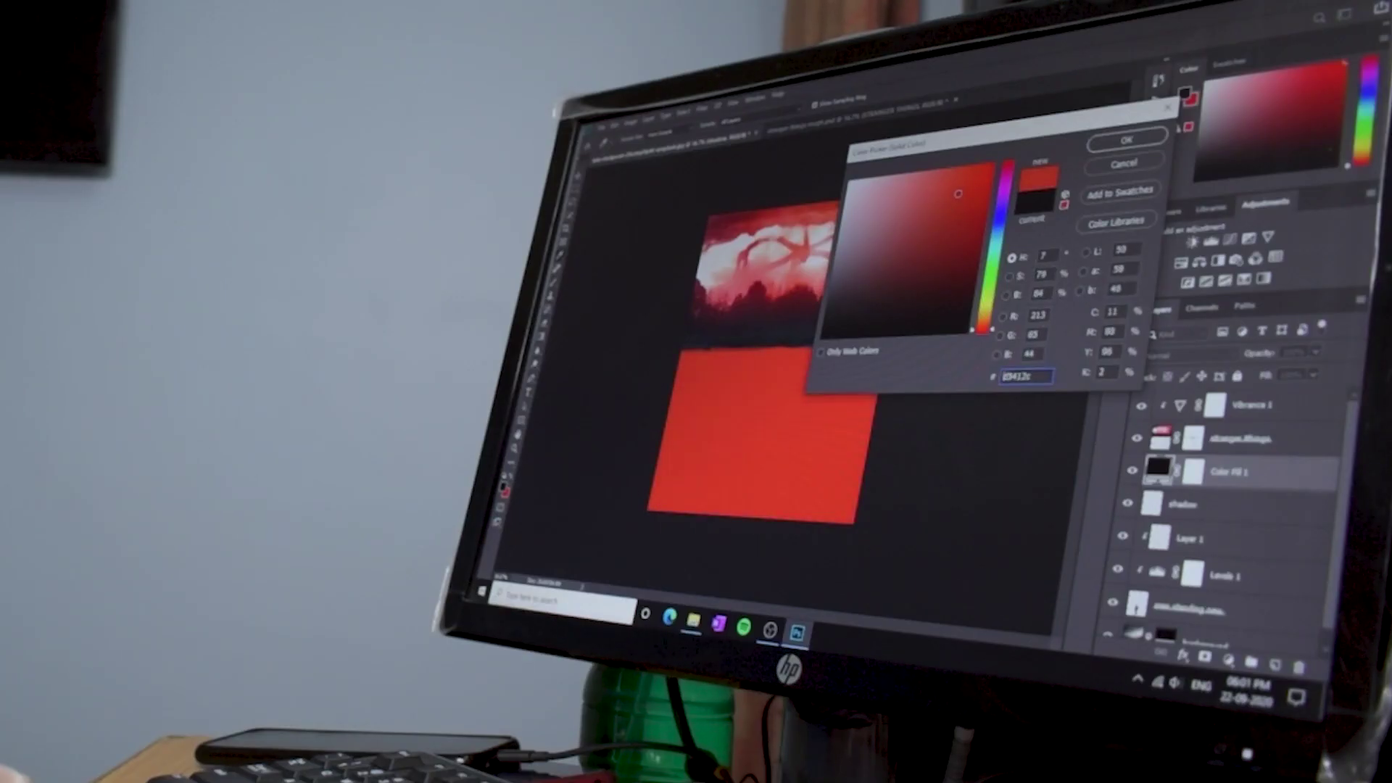
click(1126, 140)
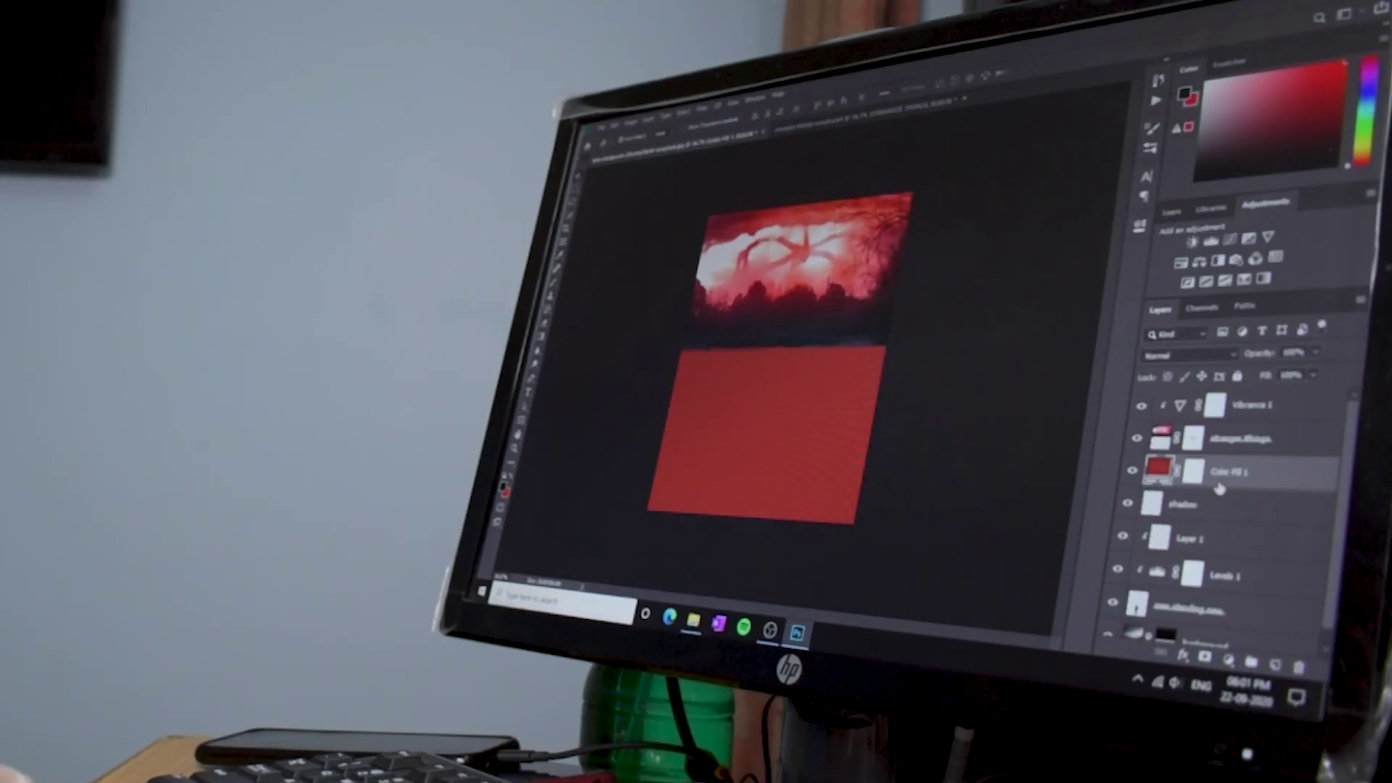
key(ctrl+alt+g)
key(ctrl+z)
scroll(1260, 471, down, 1)
drag(1265, 457, 1265, 407)
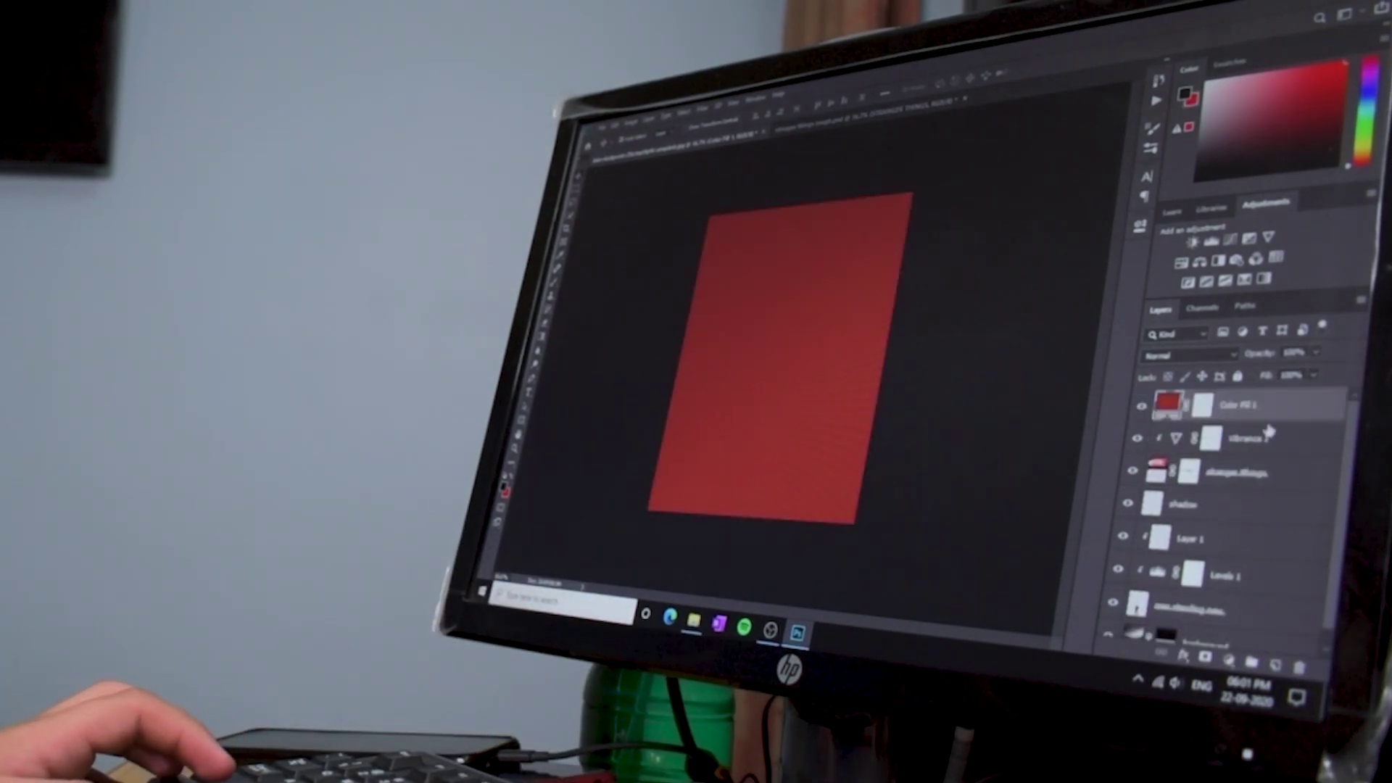
- Set the red fill layer's blend mode to Multiply, reduce its opacity and compare the image with and without it
click(1189, 354)
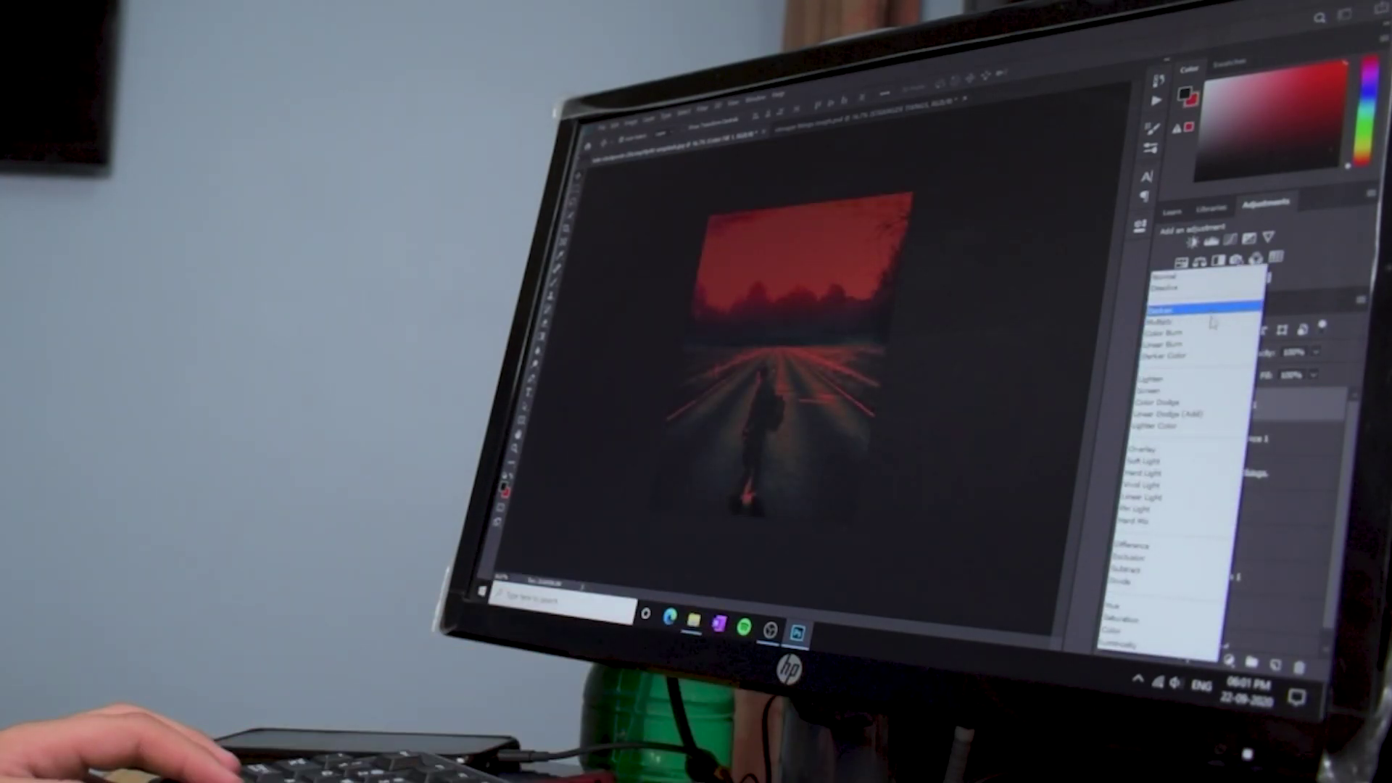
click(1191, 324)
drag(1240, 359, 1196, 361)
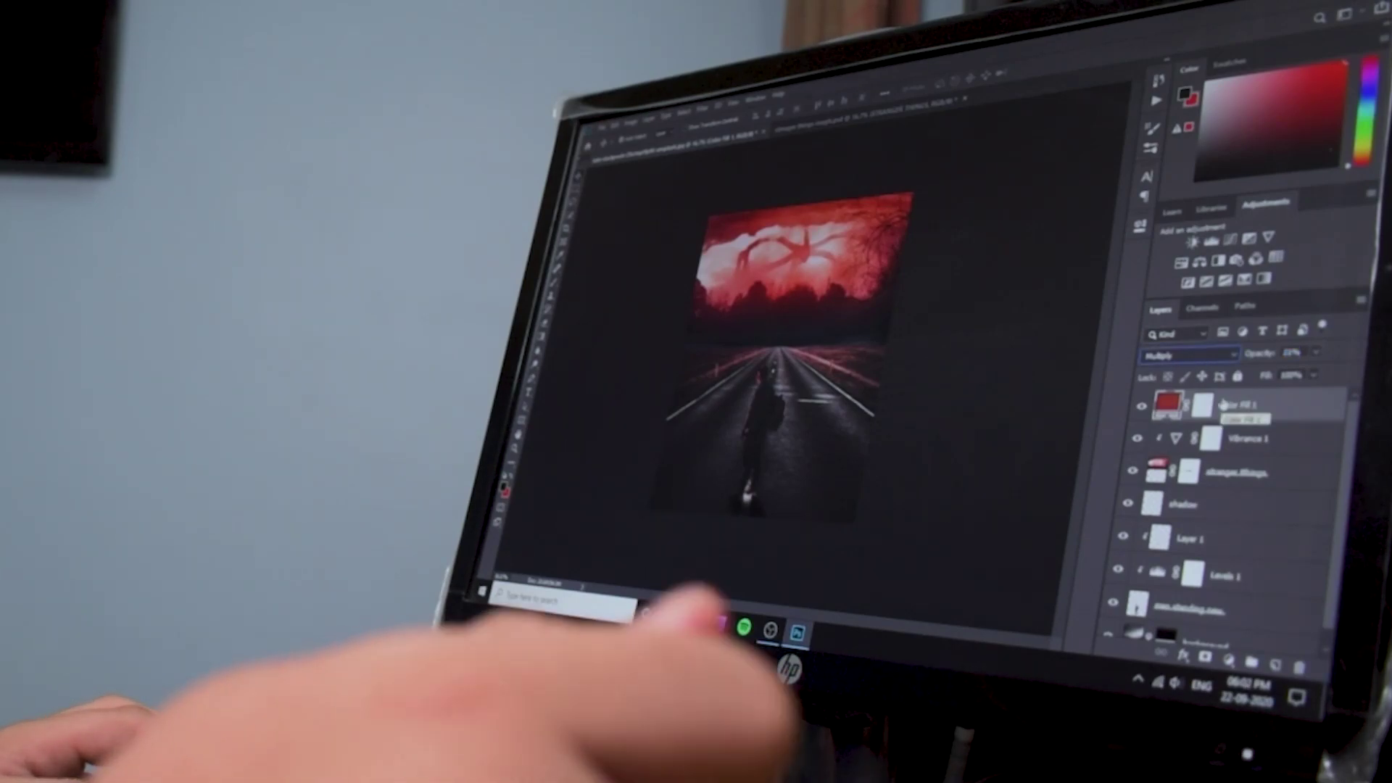
click(1143, 405)
click(1143, 405)
drag(1260, 354, 1273, 355)
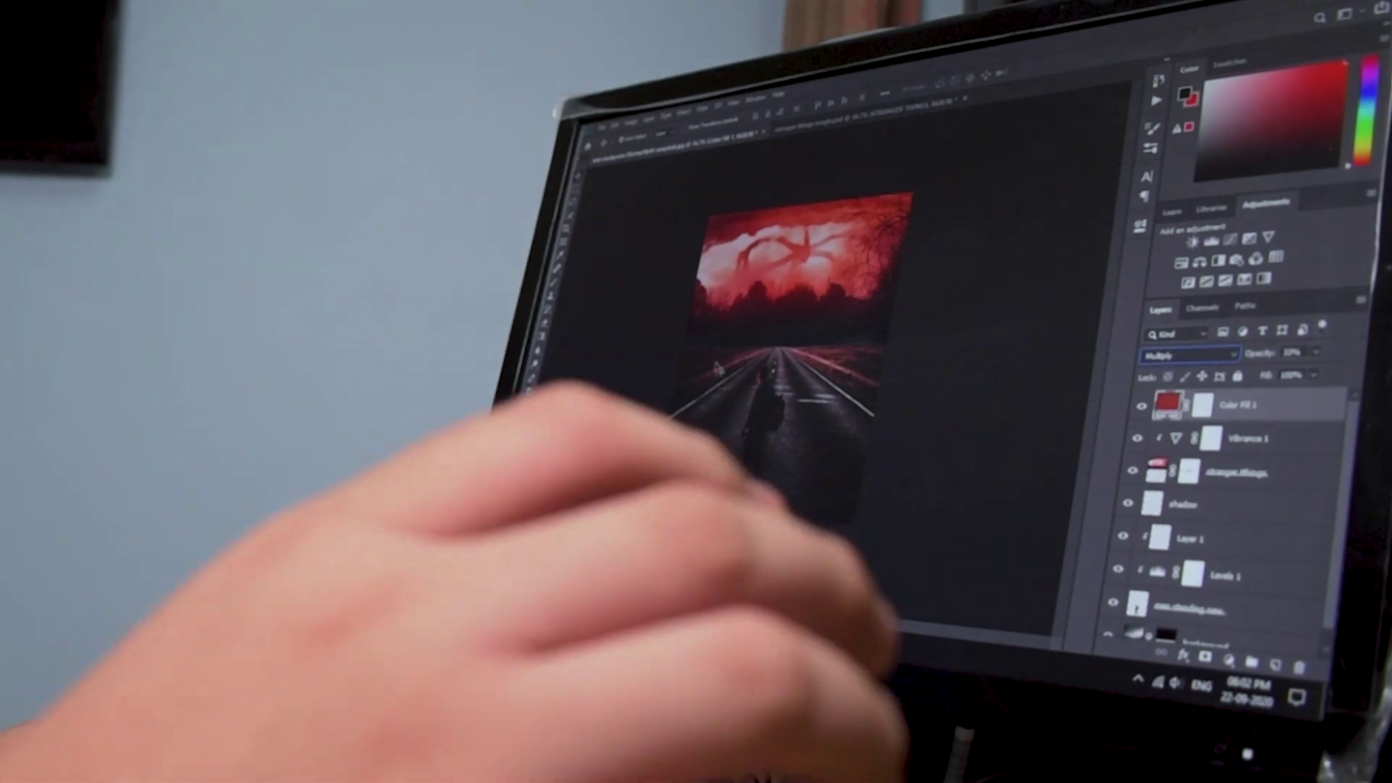
- Add a new layer clipped to "man standing new" and brush down the man's figure with the Burn tool
click(1275, 664)
key(b)
key(v)
drag(1203, 572, 1225, 625)
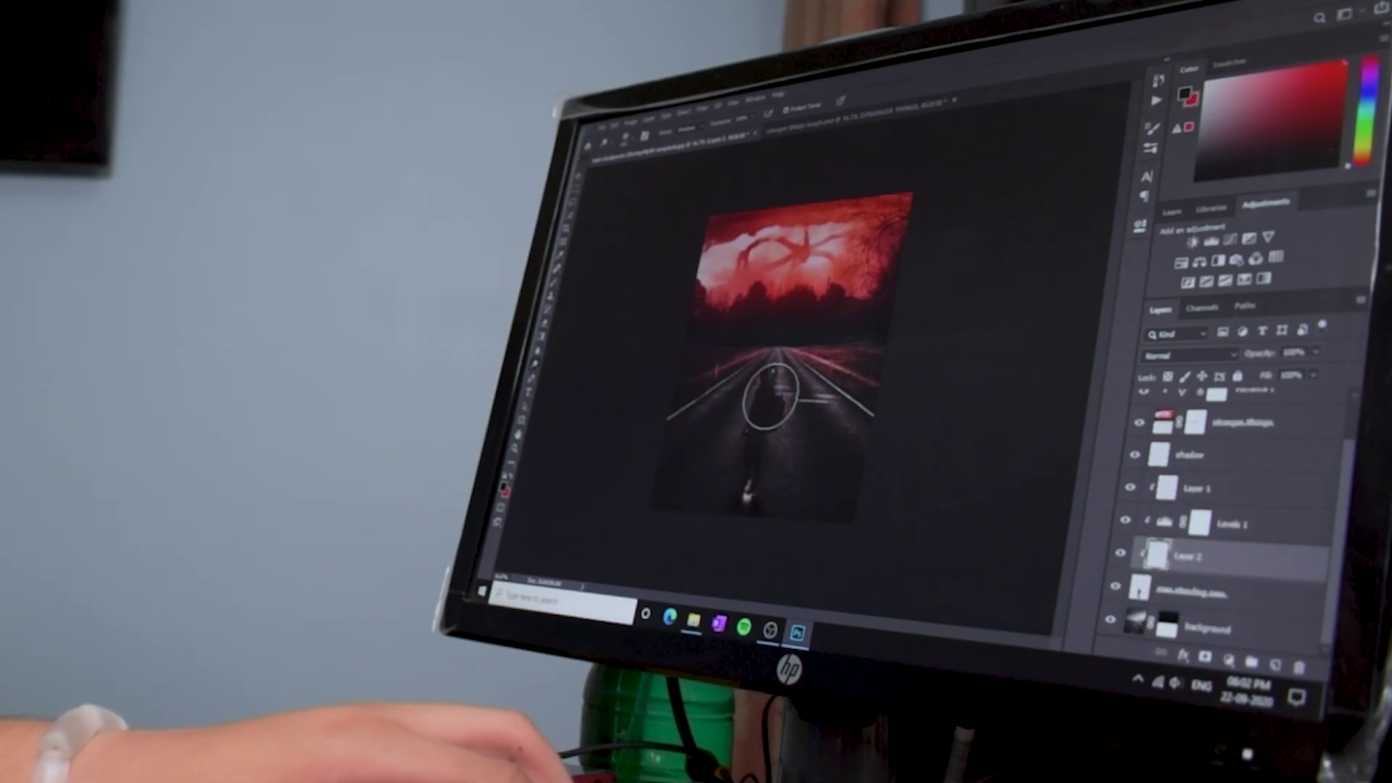
right_click(537, 365)
click(560, 375)
drag(764, 385, 748, 498)
- Add a new empty layer clipped to the "background" layer
click(1212, 629)
click(1274, 664)
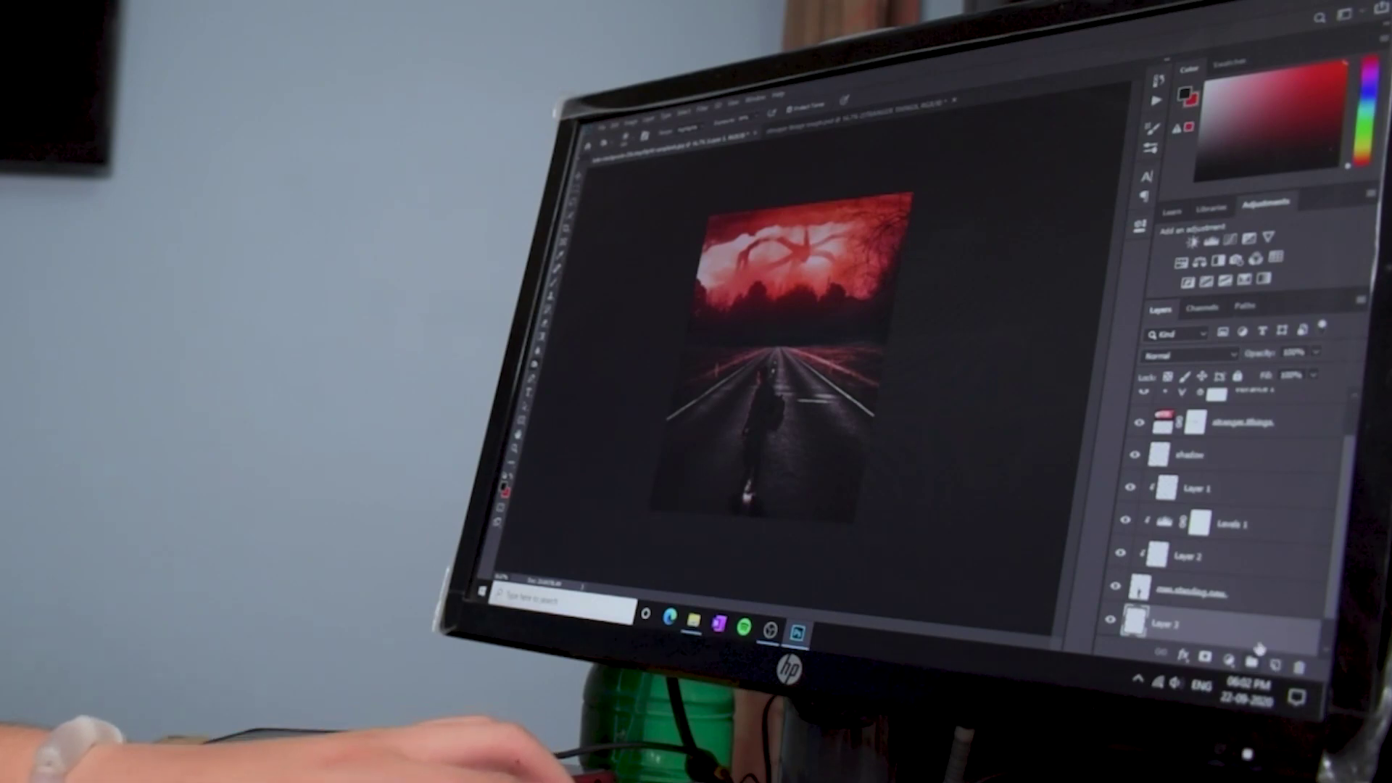
scroll(1188, 620, down, 1)
key(ctrl+alt+g)
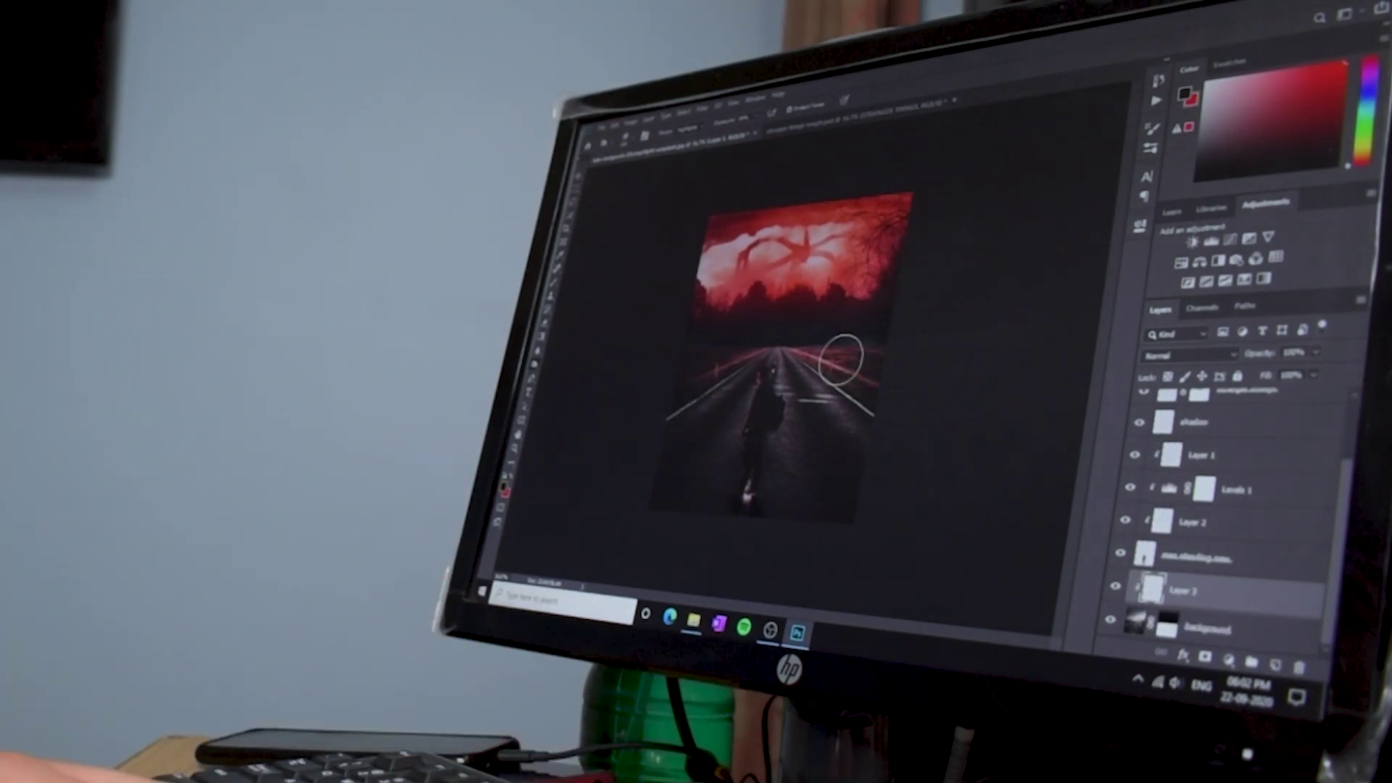
key(v)
- Add a Brightness/Contrast adjustment clipped to the "background" layer and raise its brightness
click(1228, 659)
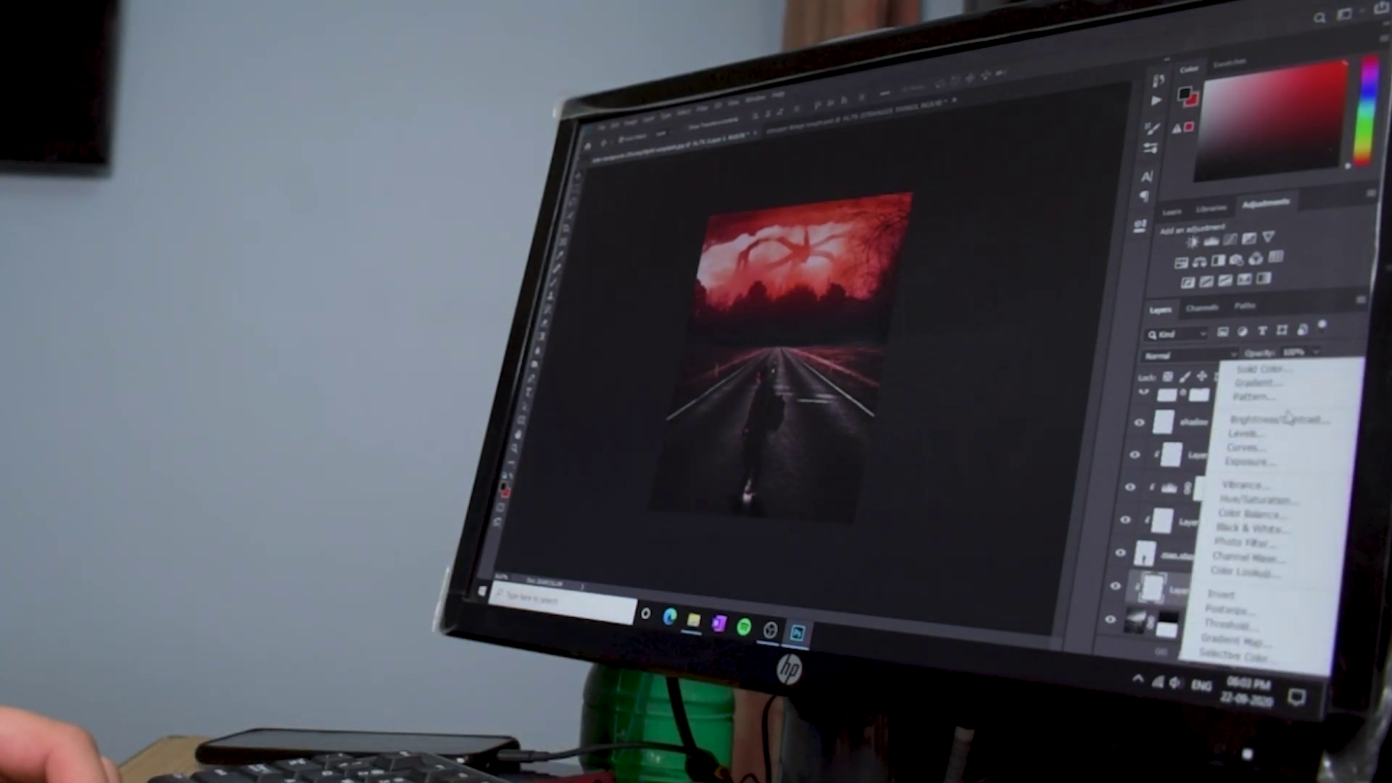
click(1277, 419)
click(985, 472)
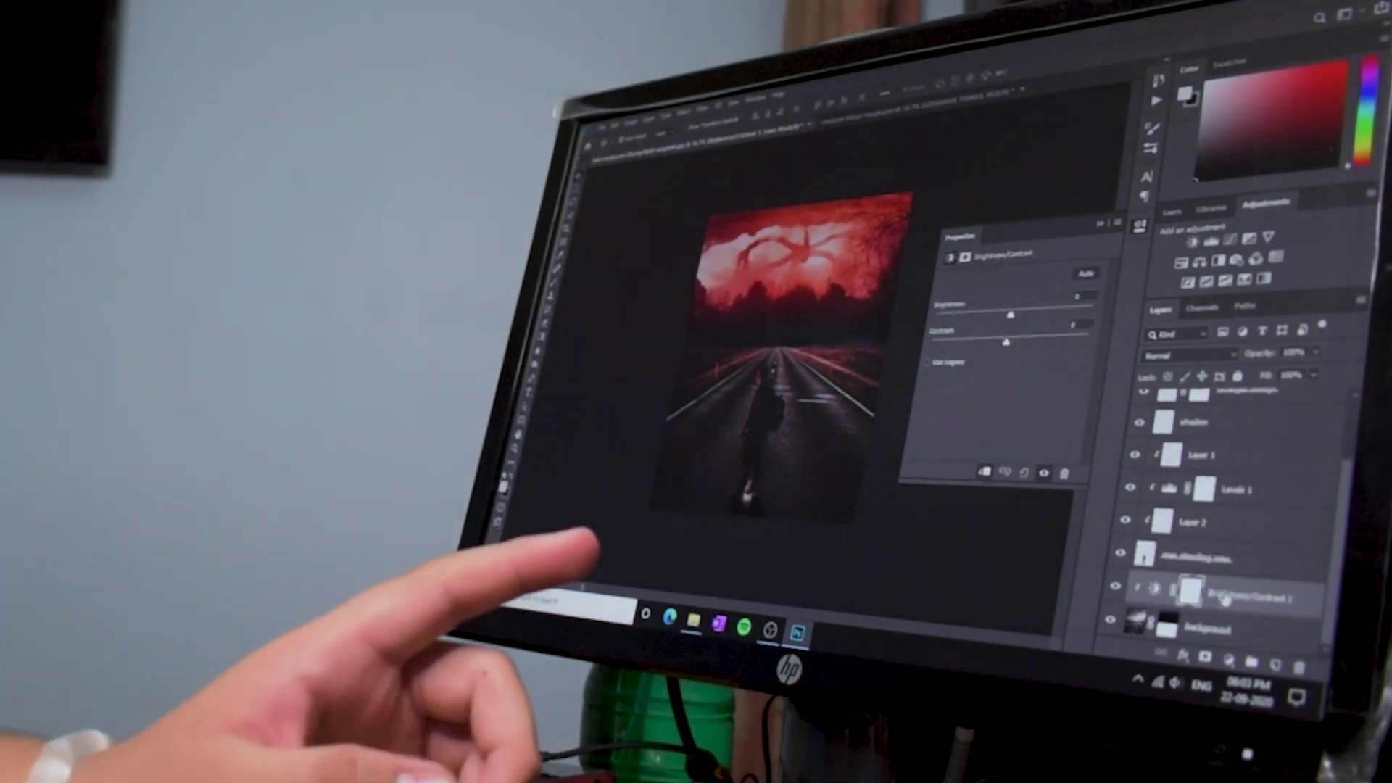
mouse_move(1011, 316)
mouse_down()
mouse_move(1022, 314)
mouse_move(988, 344)
mouse_move(1028, 346)
mouse_move(1035, 314)
mouse_up()
click(1099, 224)
- Add a Photo Filter adjustment above the red colour fill layer and show its filter settings
scroll(1267, 511, up, 2)
scroll(1261, 529, down, 2)
scroll(1241, 575, up, 3)
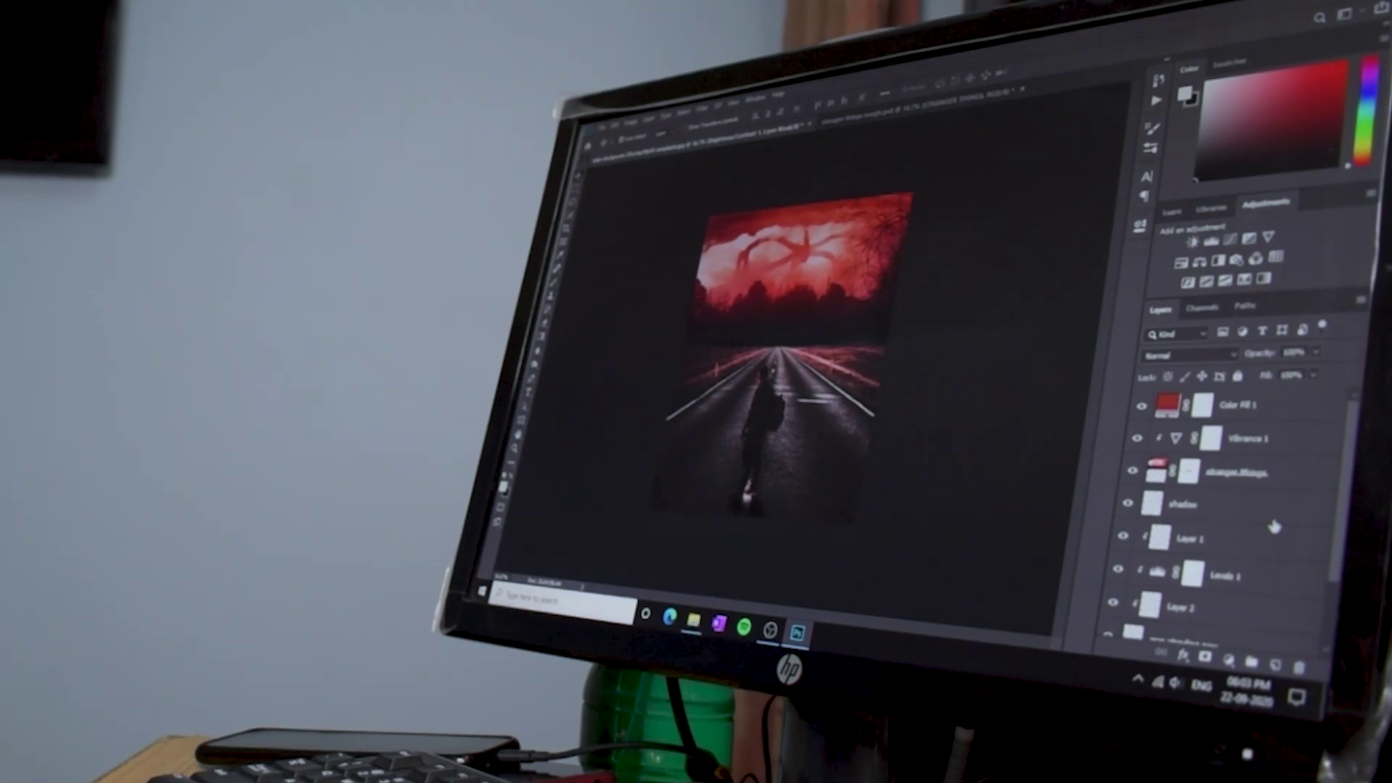
click(1263, 408)
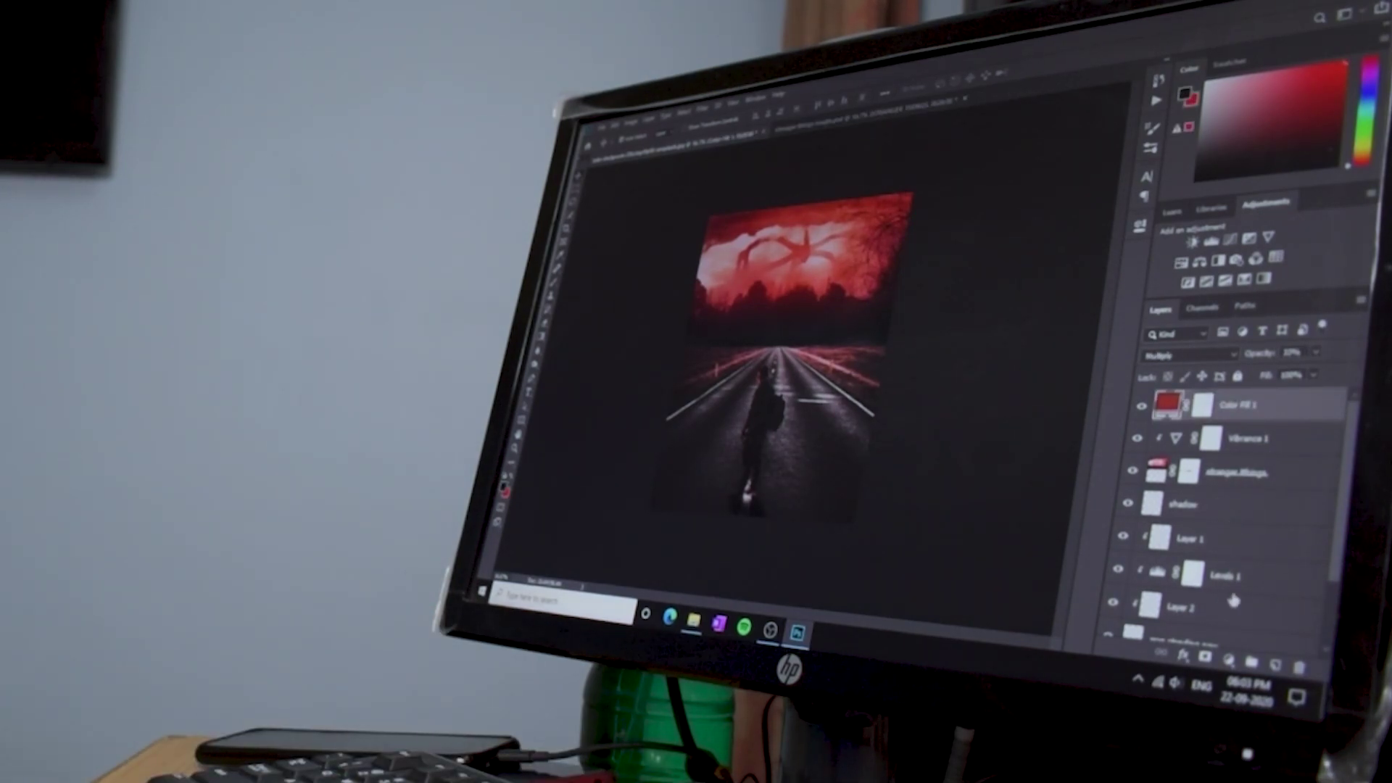
click(1229, 663)
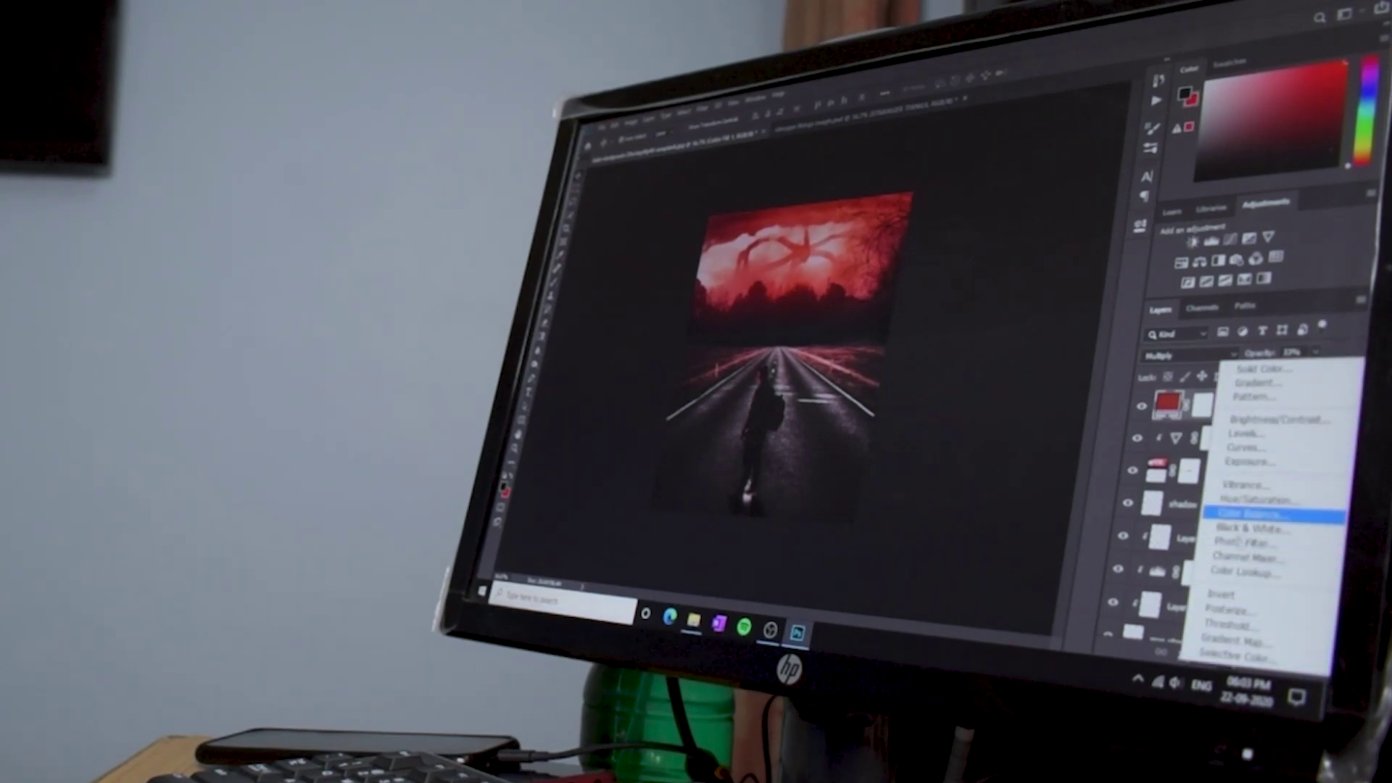
click(1242, 542)
click(965, 257)
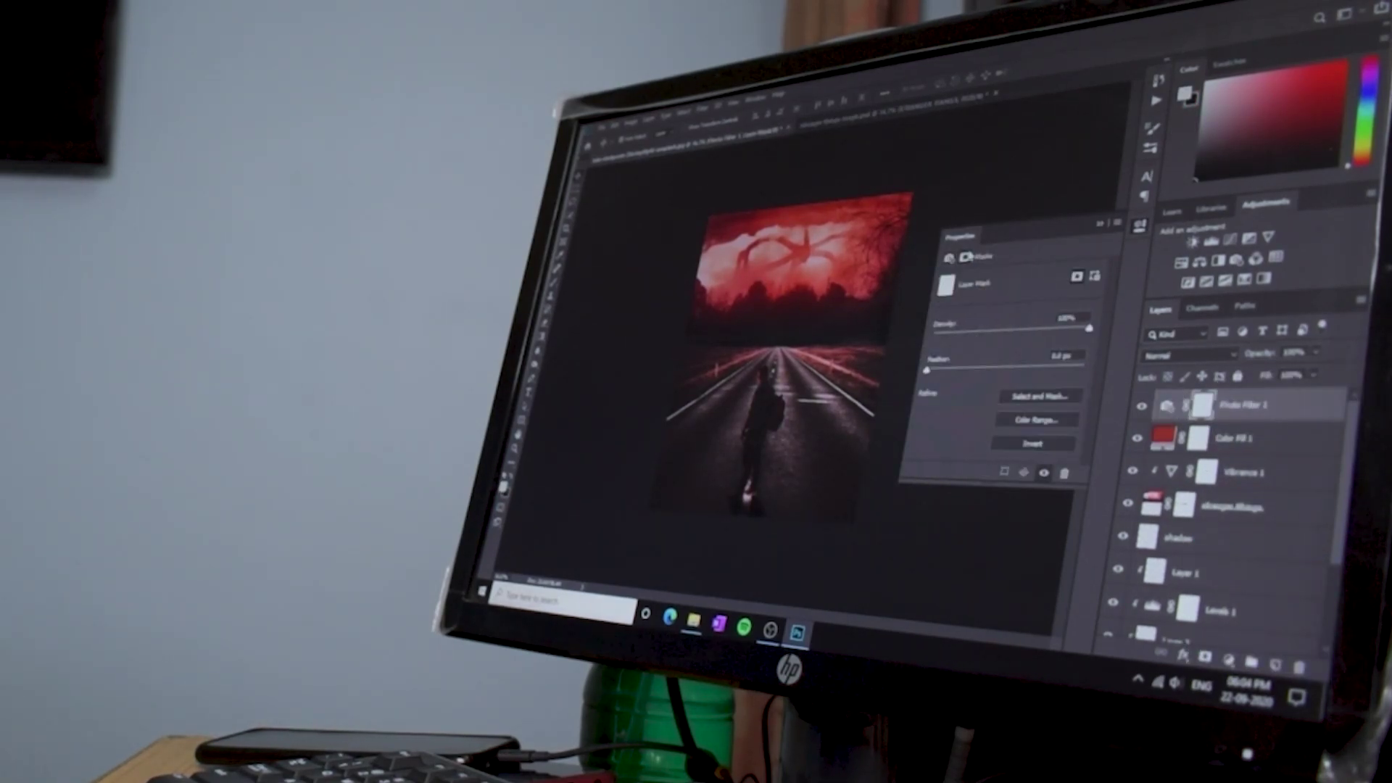
click(949, 258)
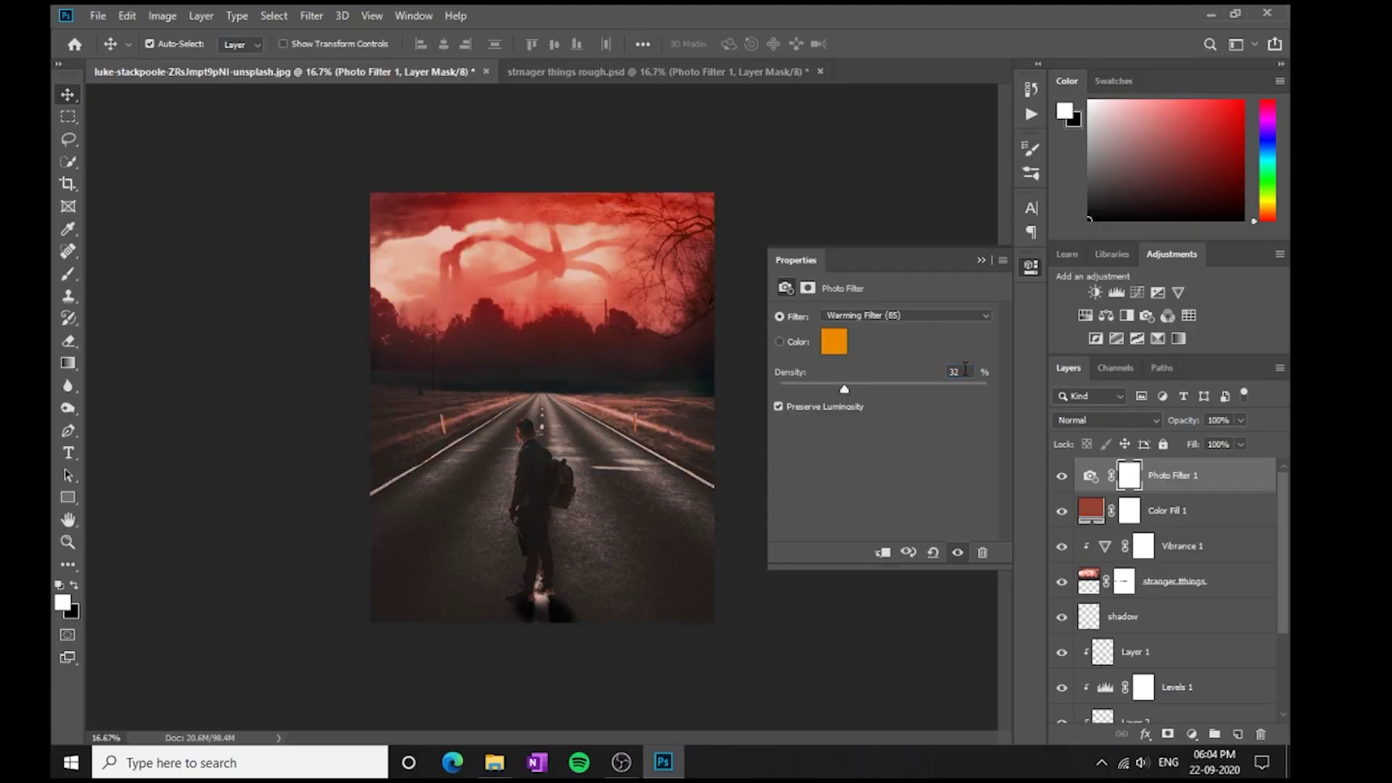
- Compare the Photo Filter clipped and unclipped, leave it unclipped and set the Warming Filter (85) density to 32%
click(882, 553)
click(882, 553)
click(882, 553)
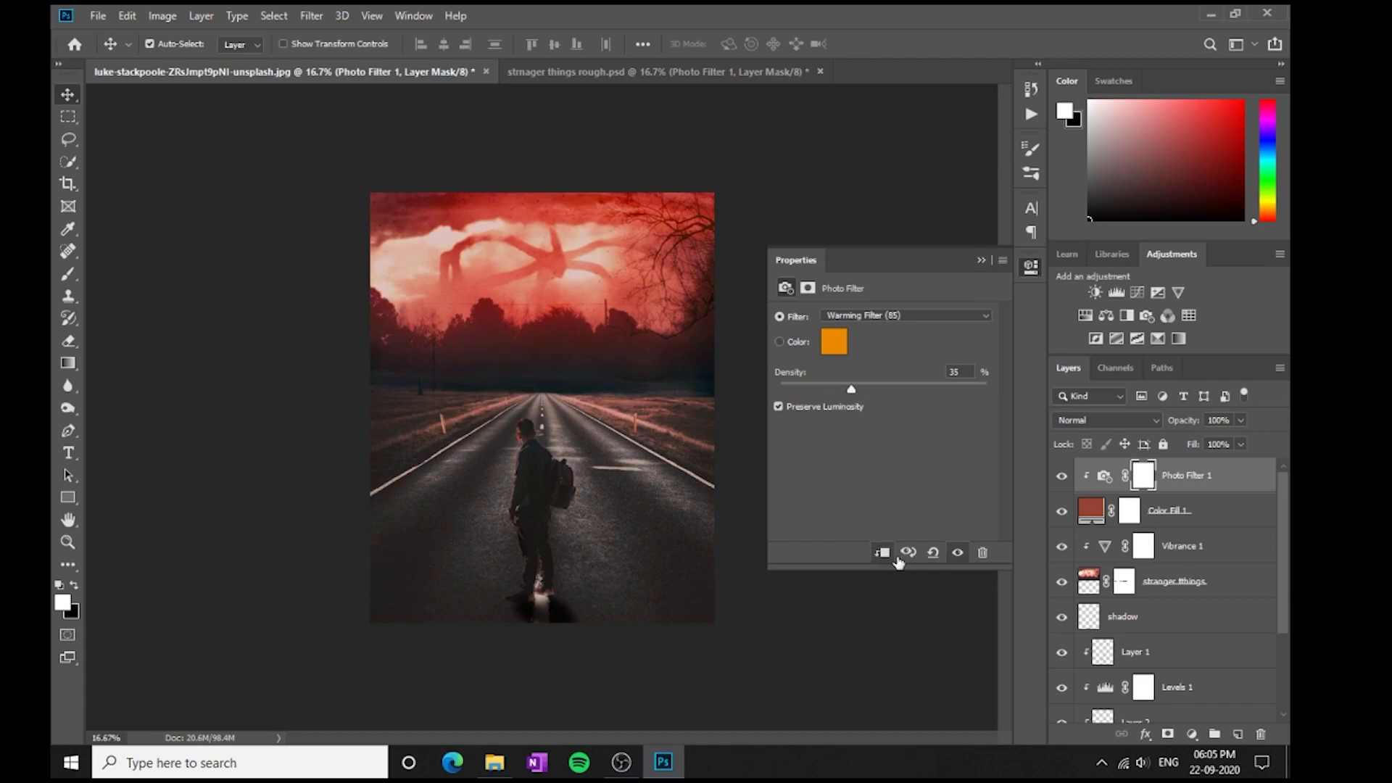
click(883, 553)
drag(851, 389, 830, 392)
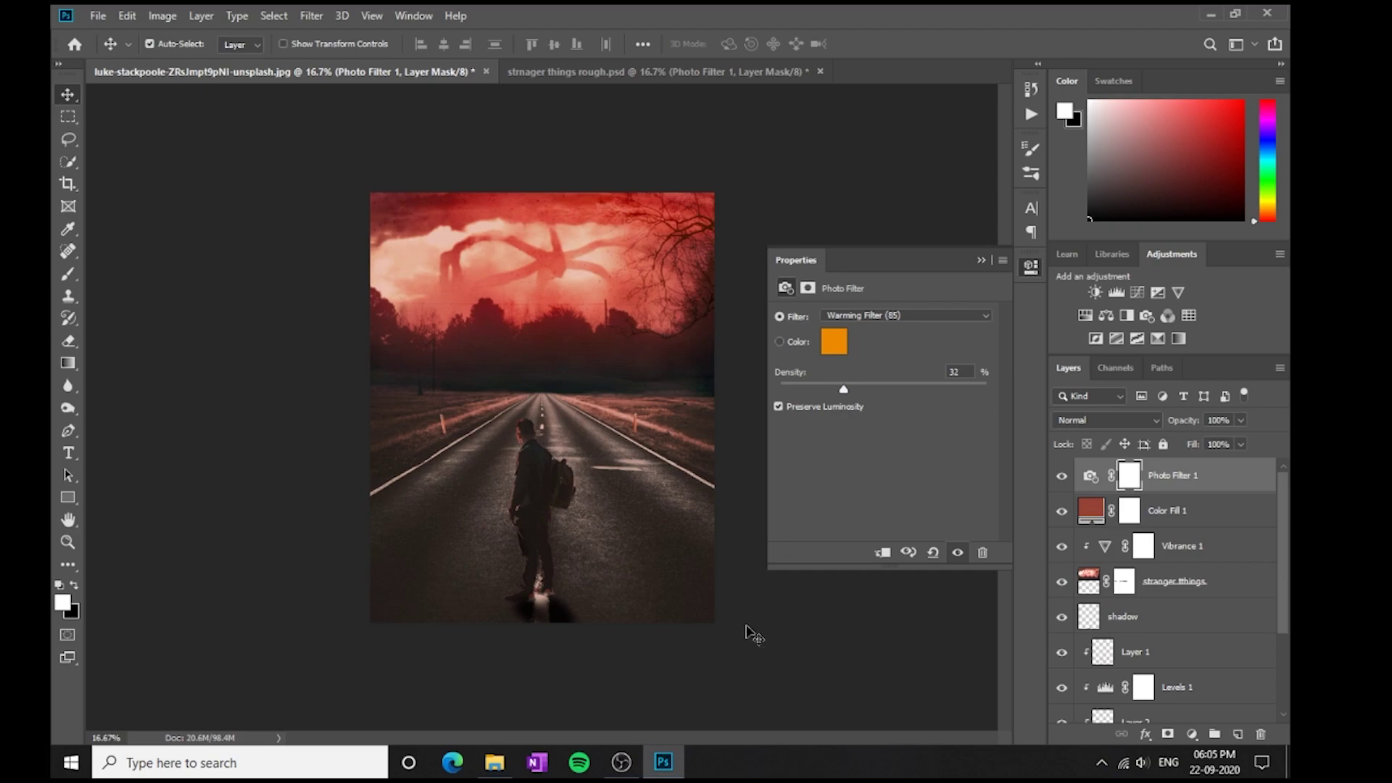
click(981, 260)
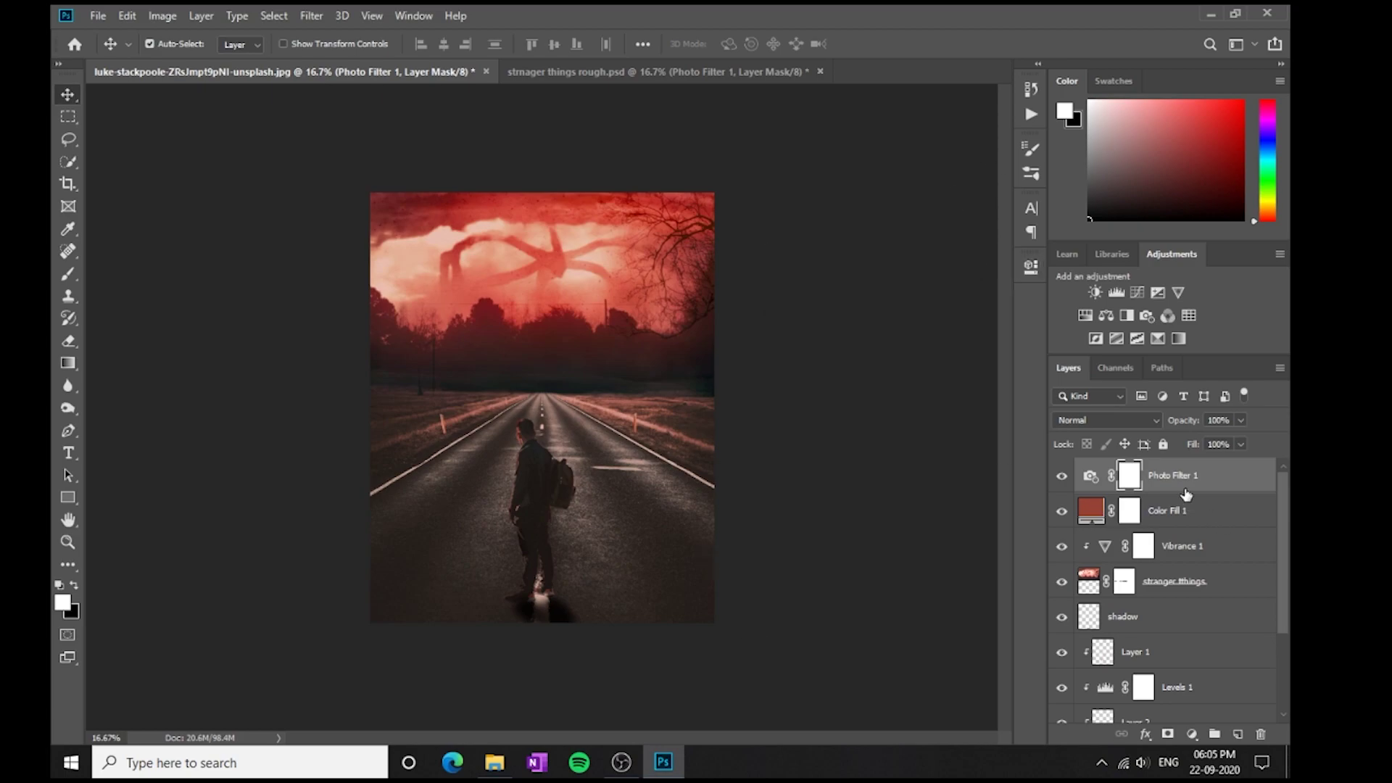
- Add a Levels adjustment above the Photo Filter layer and remove the extra empty layer
click(1236, 735)
click(1191, 734)
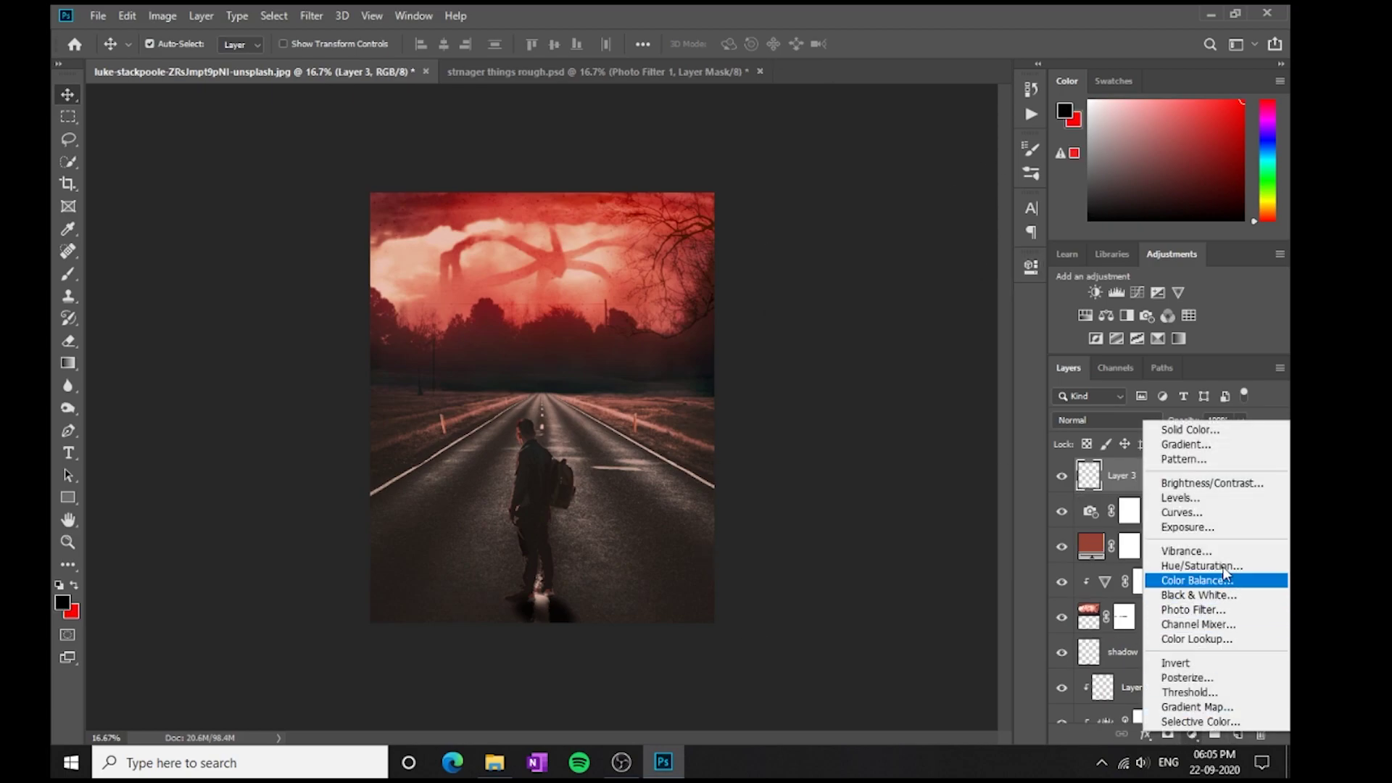
click(1217, 507)
click(1150, 513)
key(Delete)
click(1169, 474)
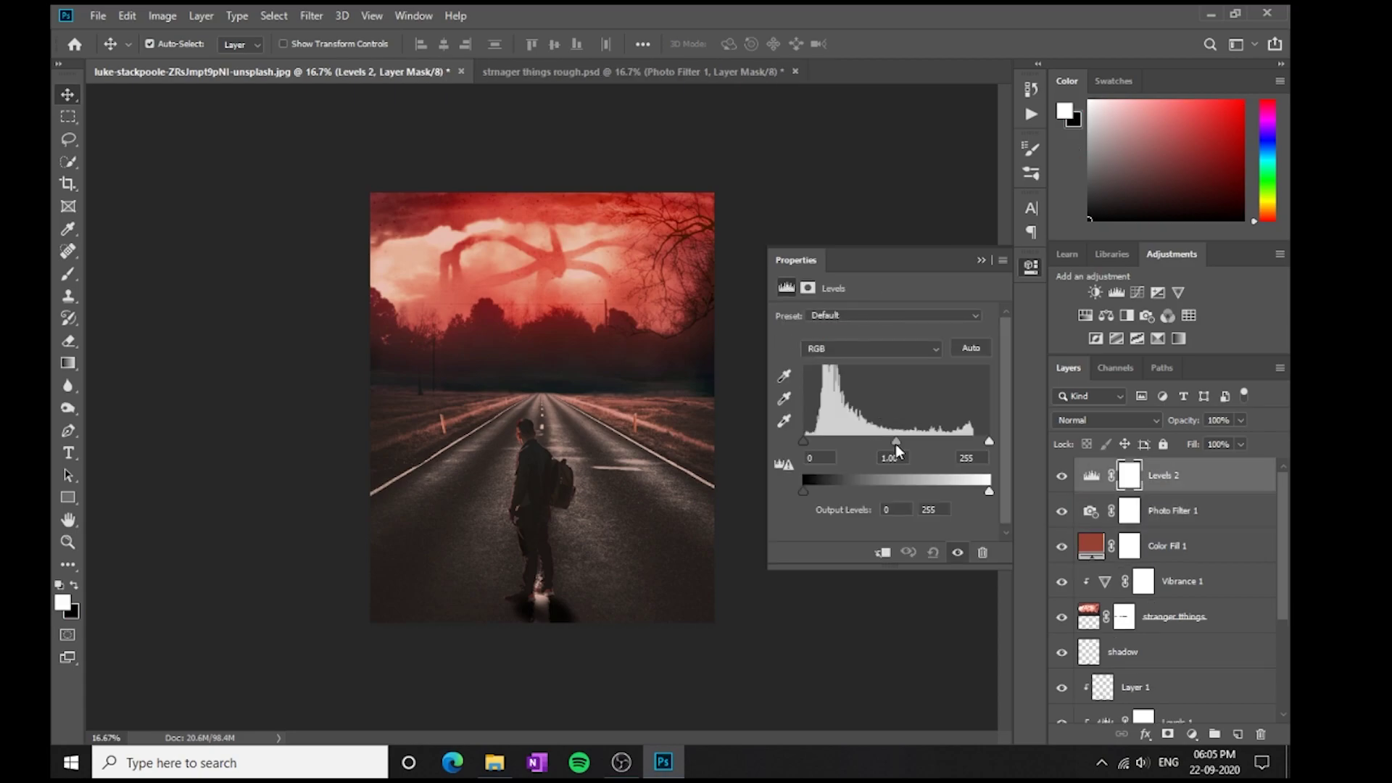
- Try the new Levels adjustment clipped directly above the standing man layer, with its midtones at 1.10
drag(1176, 465, 1167, 618)
scroll(1167, 580, up, 5)
drag(896, 440, 891, 440)
scroll(1189, 605, down, 4)
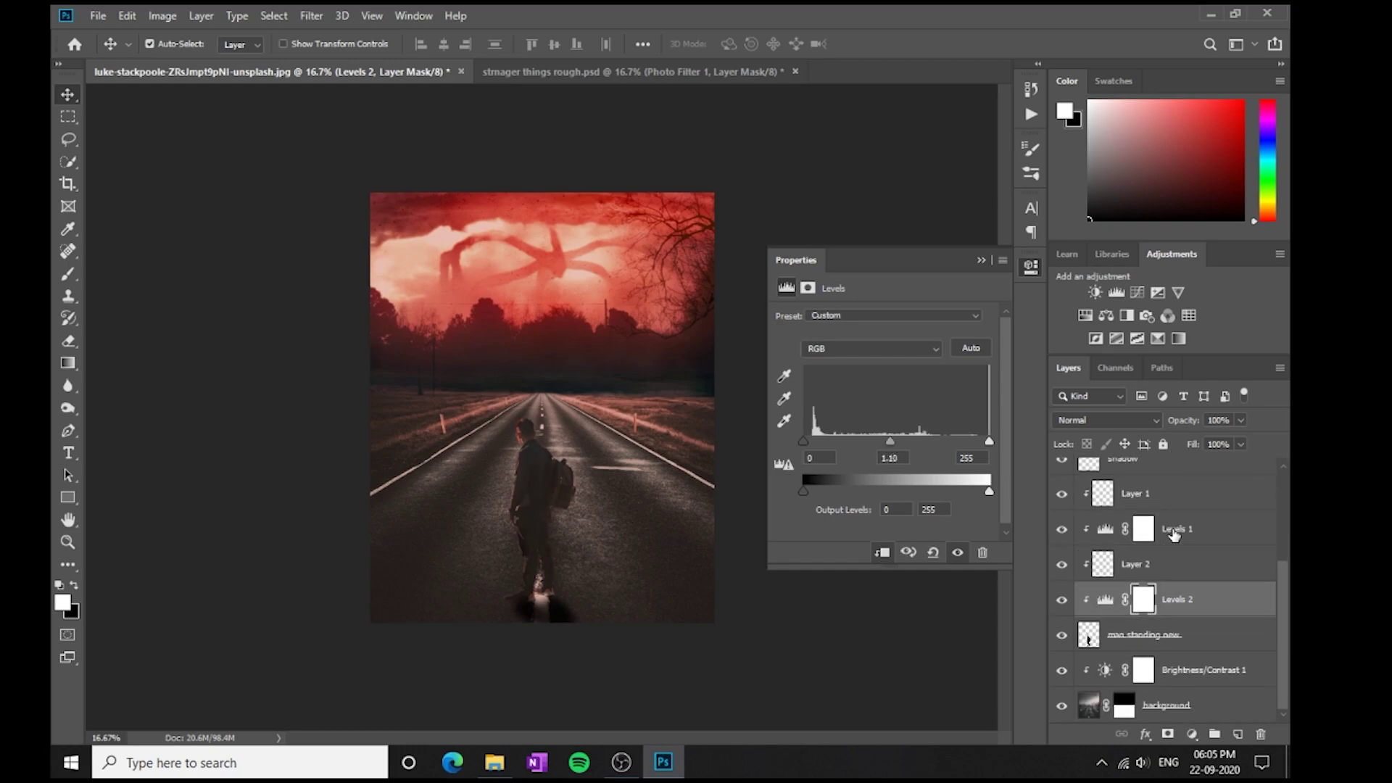
- Move the new Levels adjustment to the top of the layer stack and tune its shadow, midtone and highlight inputs for brighter, stronger contrast
drag(1188, 604, 1168, 464)
mouse_move(889, 441)
mouse_down()
mouse_move(868, 442)
mouse_move(893, 444)
mouse_up()
drag(803, 441, 807, 441)
drag(897, 440, 893, 440)
drag(988, 441, 966, 441)
click(980, 259)
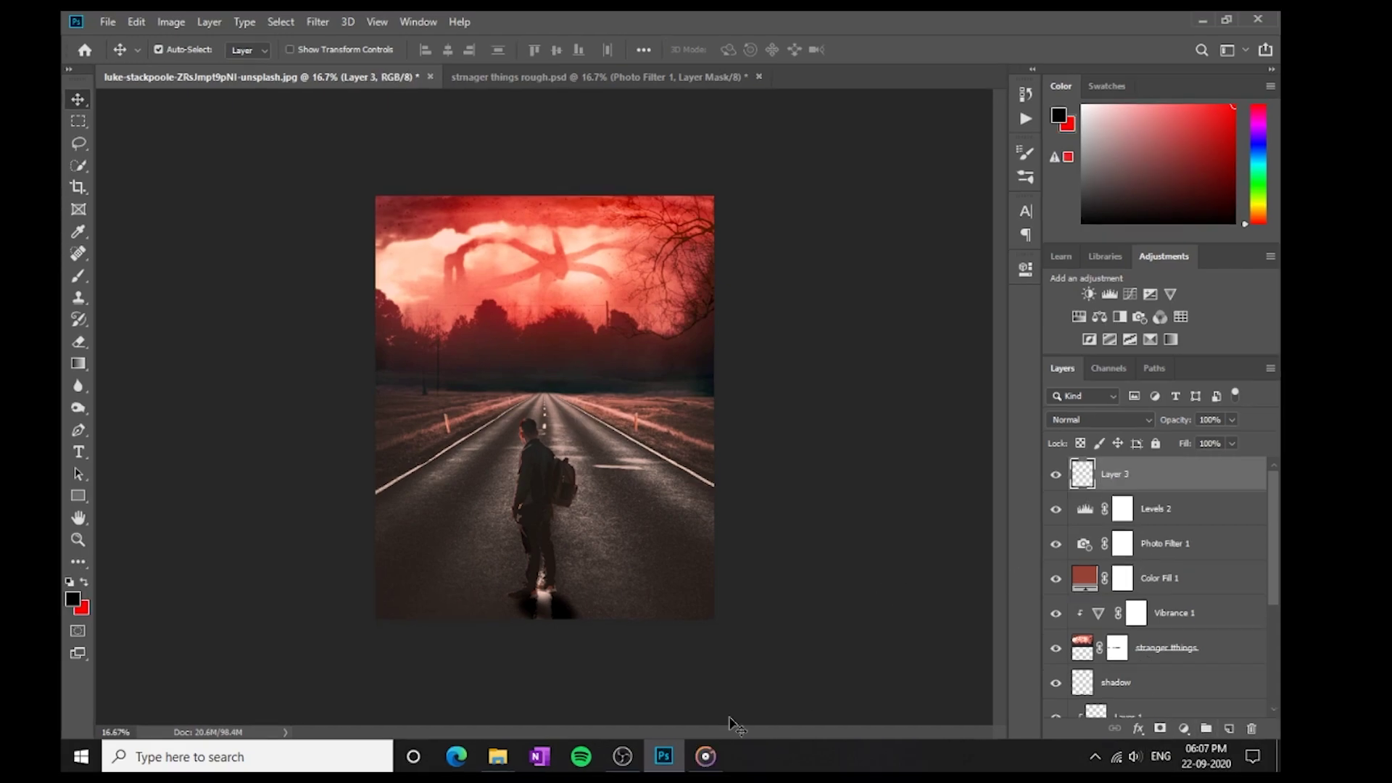
- Place the netflix-logo-history-32 image from the "psd and photographs" folder and scale it down into the poster's lower-left corner
click(621, 755)
click(621, 755)
click(497, 755)
click(413, 675)
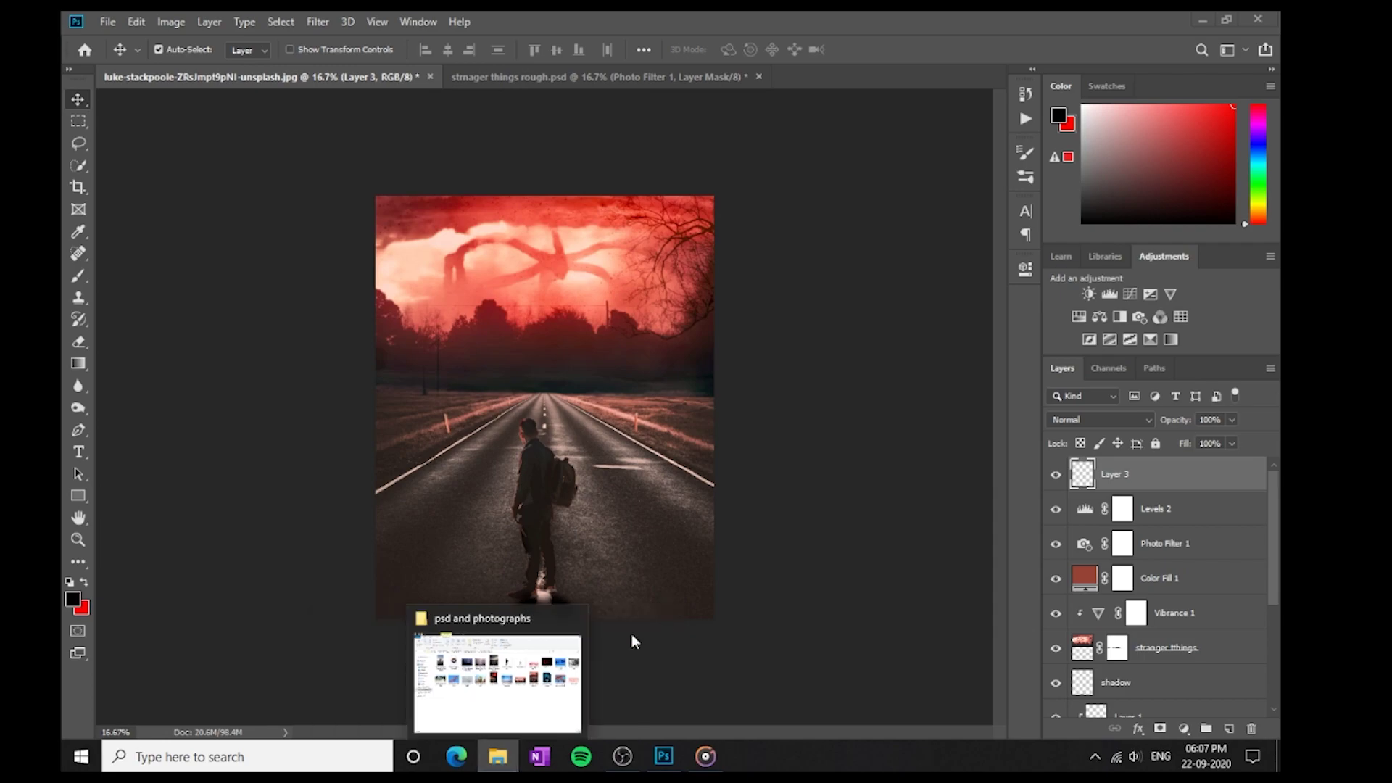
drag(933, 230, 438, 573)
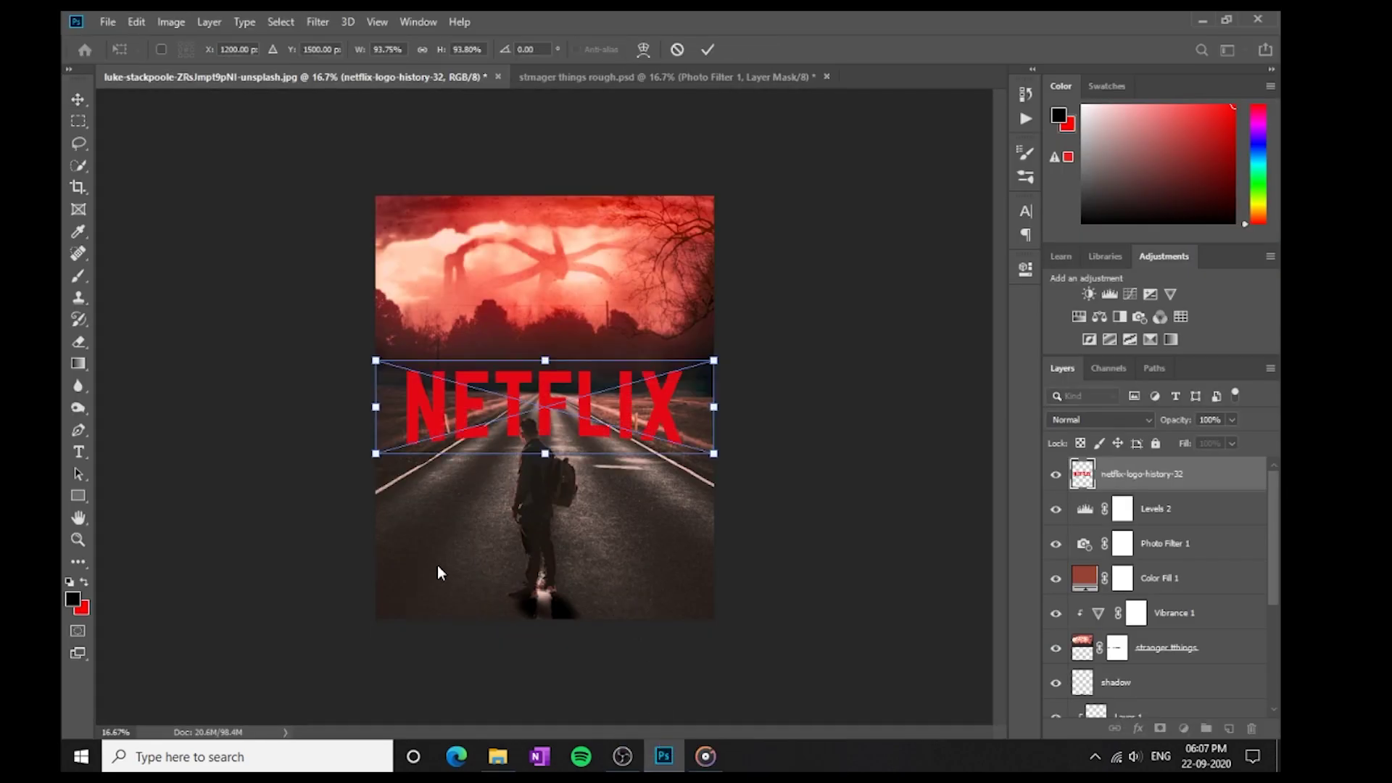
drag(716, 359, 421, 592)
click(706, 49)
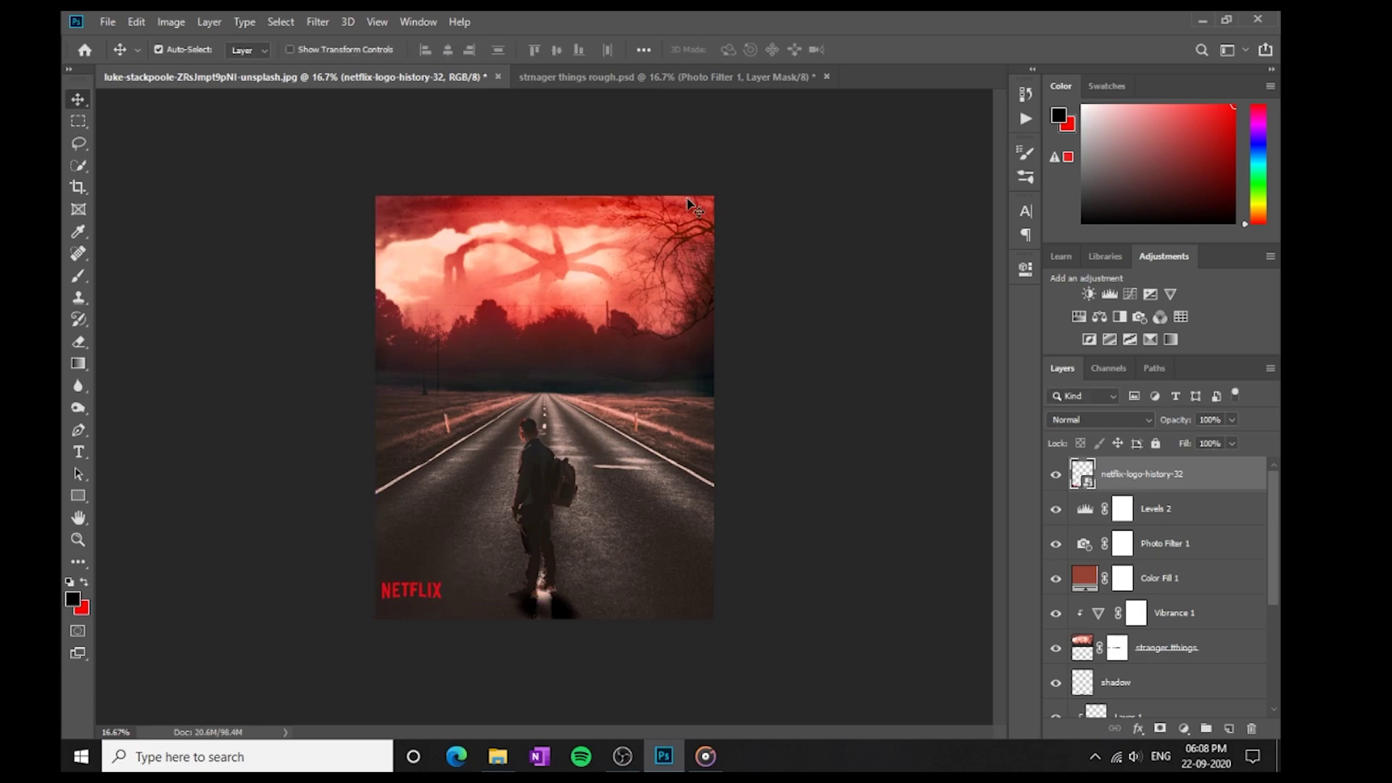
- Rename the Netflix logo layer to "netflix logo" and rasterize it
double_click(1152, 473)
text(netflix logo)
key(Return)
right_click(1138, 477)
click(991, 318)
- Place the Stranger Things logo image named "unnamed" from the image folder, resize it and position it over the man's legs
click(498, 756)
drag(1246, 368, 548, 535)
drag(581, 426, 658, 464)
drag(604, 436, 566, 547)
click(707, 49)
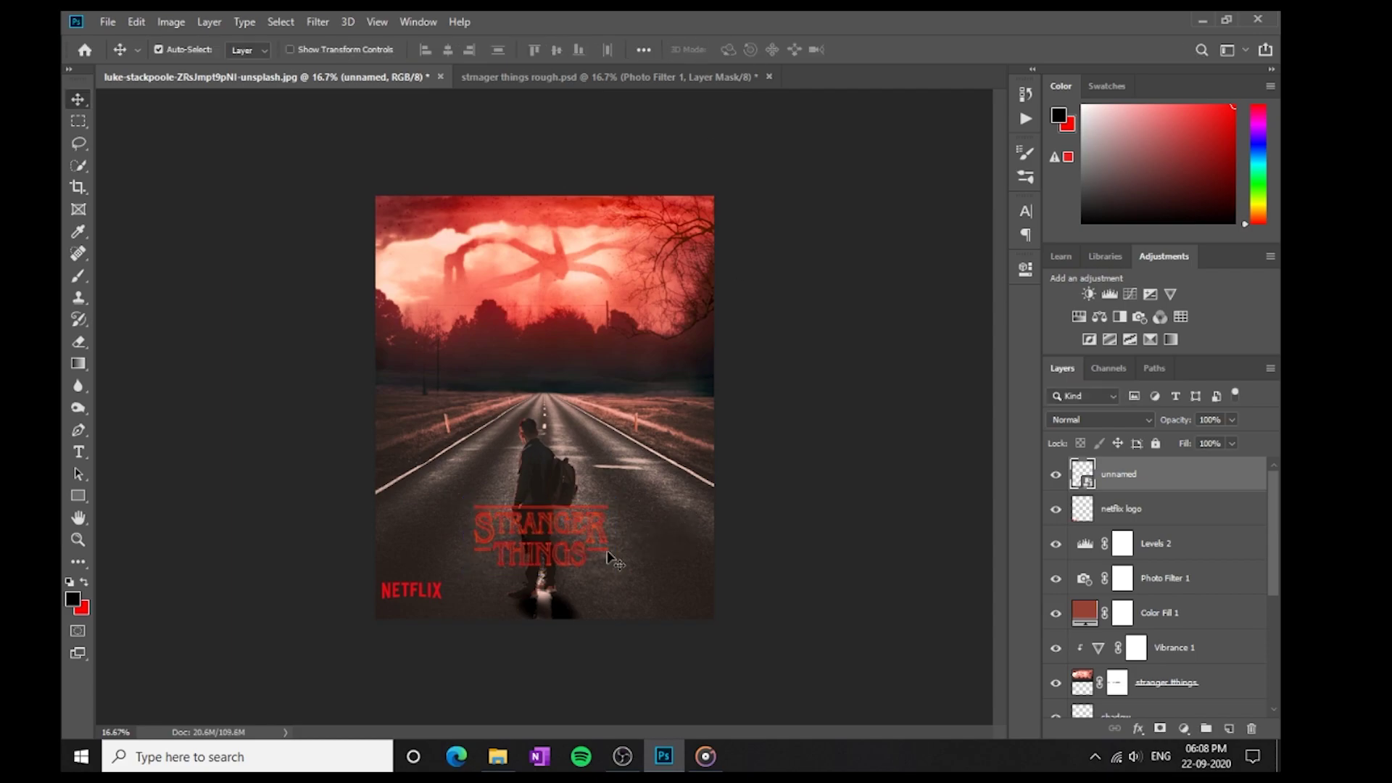
- Rasterize the Stranger Things logo layer and rename it "stranger things"
right_click(1145, 471)
click(964, 317)
double_click(1120, 473)
text(str)
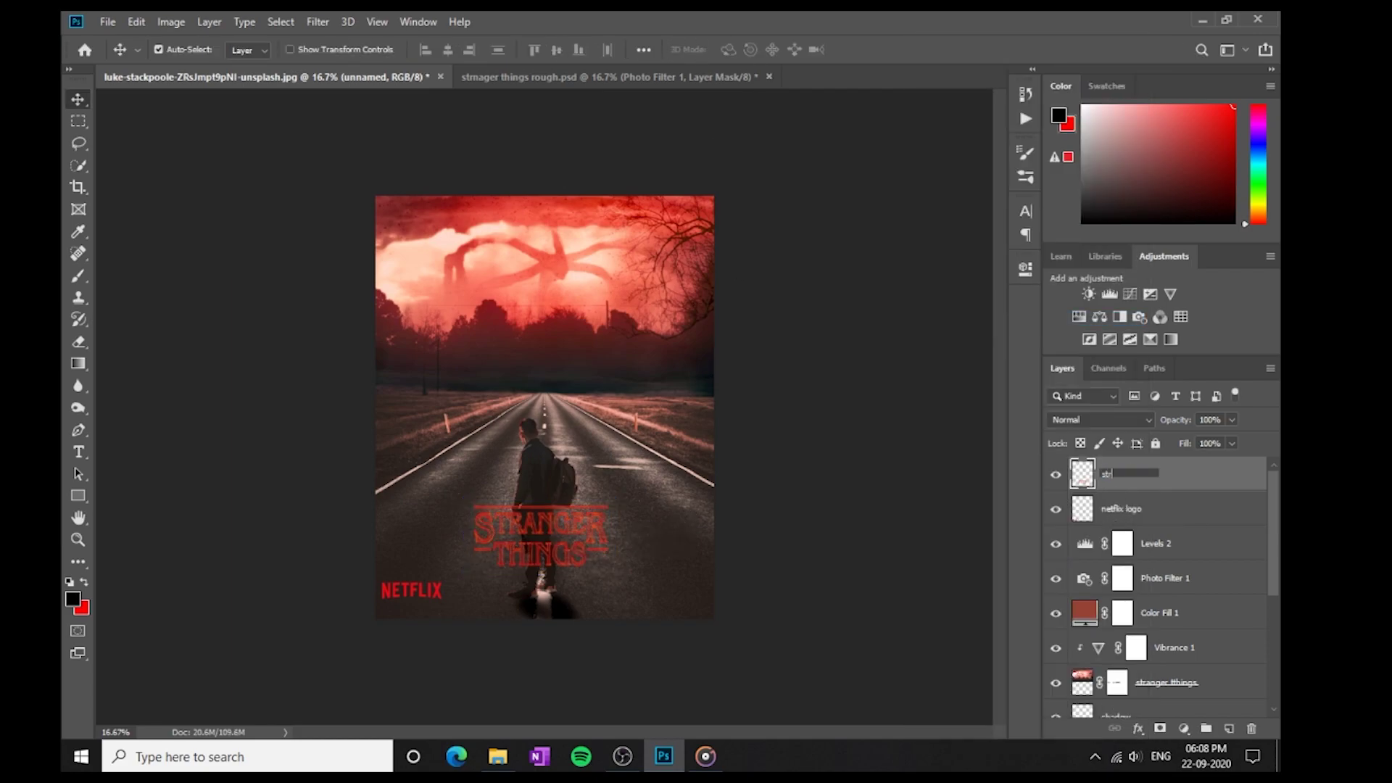
text(anger things)
key(Return)
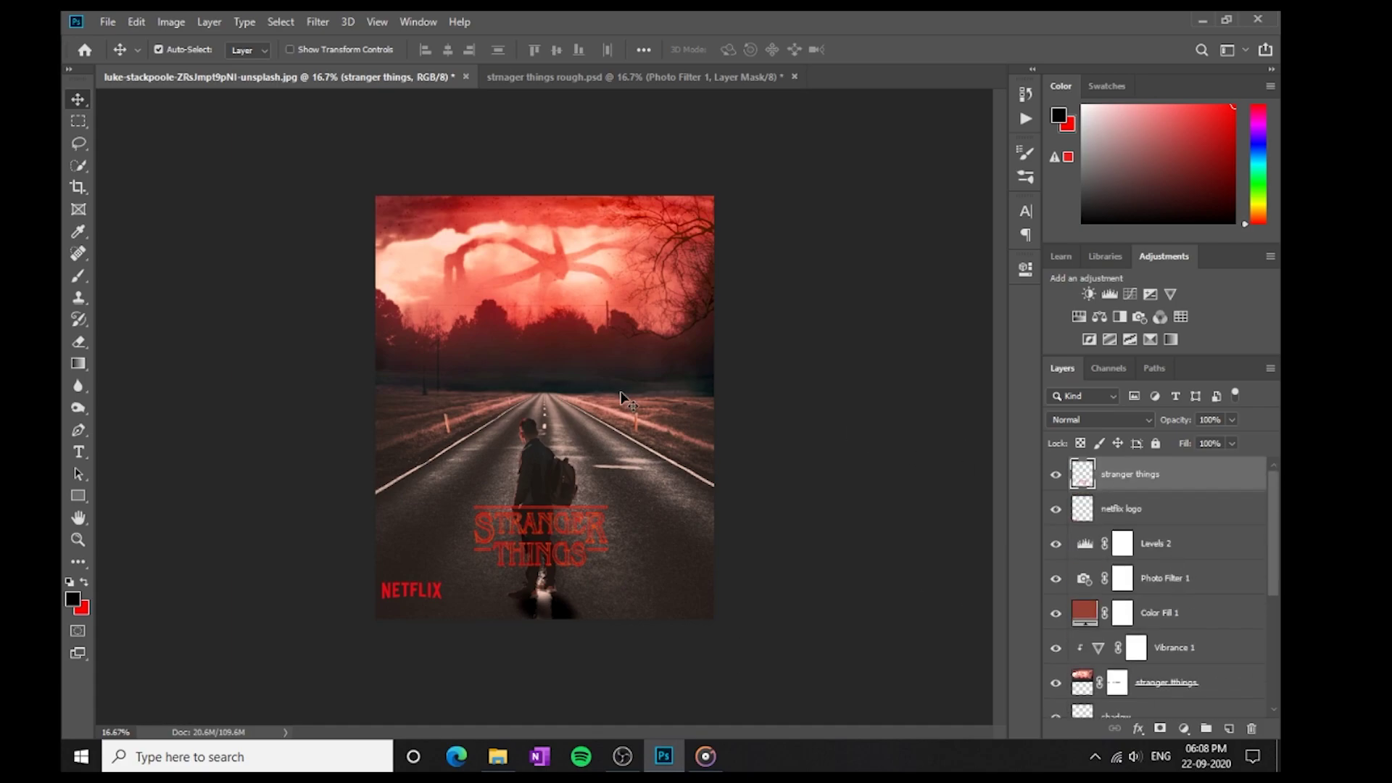
- Add a white 60 pt Agency FB text line reading "A NETFLIX ORIGINAL SERIES" below the Stranger Things logo on a new layer
key(t)
click(1232, 728)
click(306, 50)
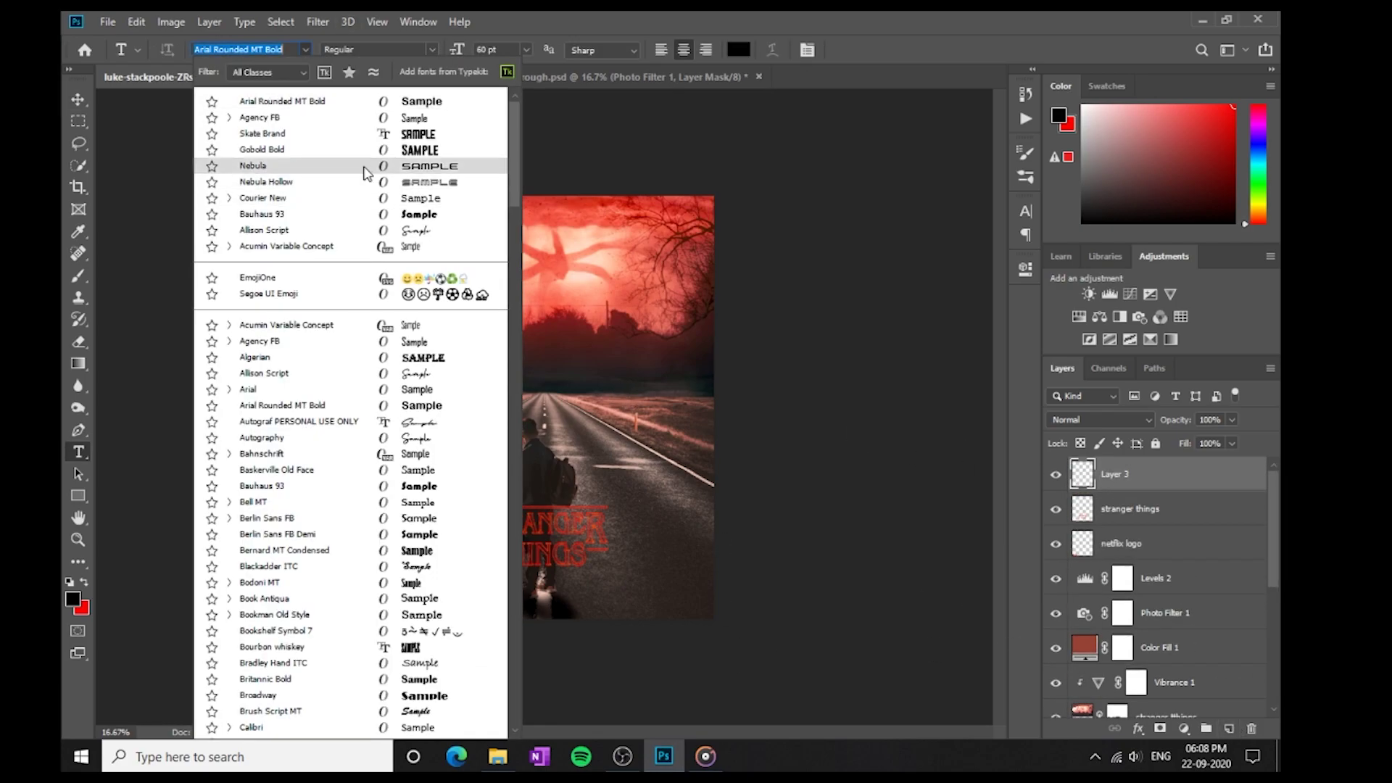
click(376, 341)
click(521, 587)
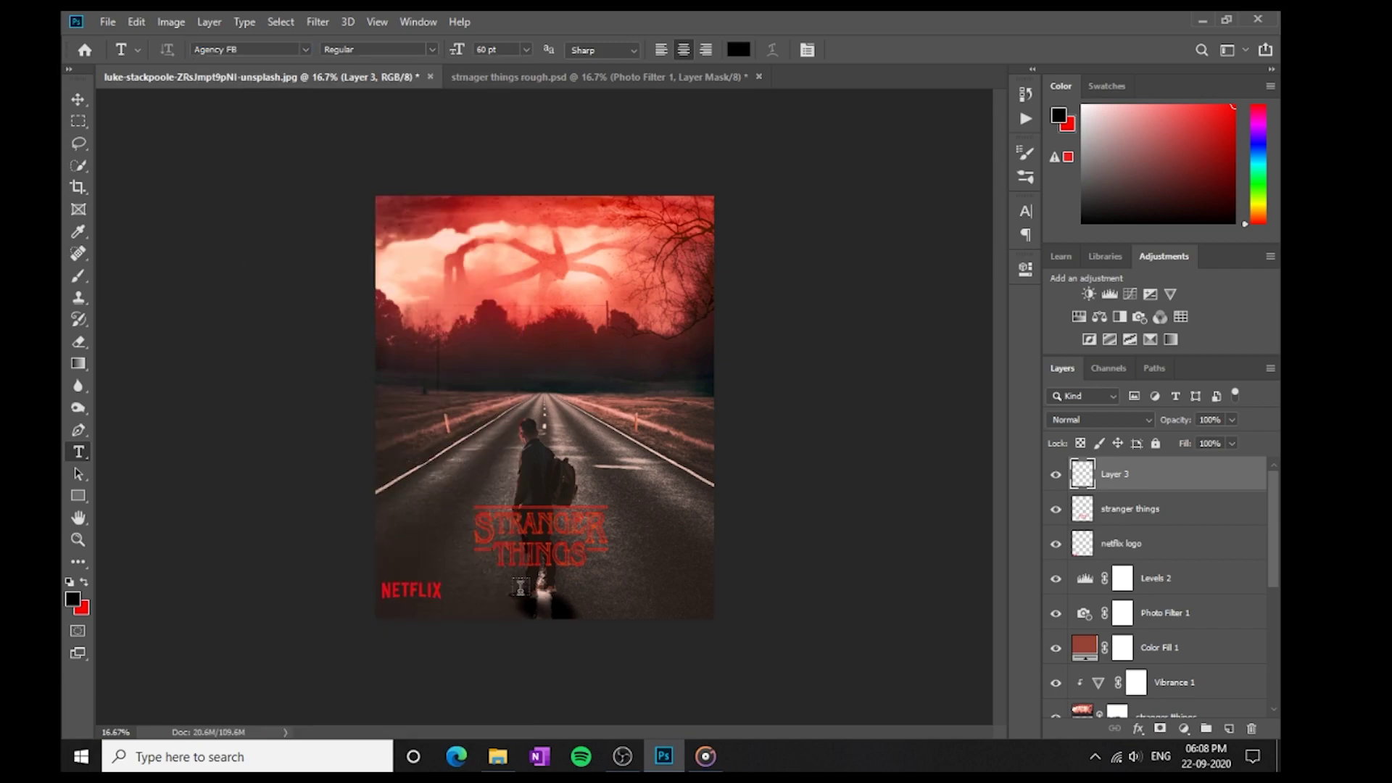
click(738, 49)
click(611, 168)
click(994, 161)
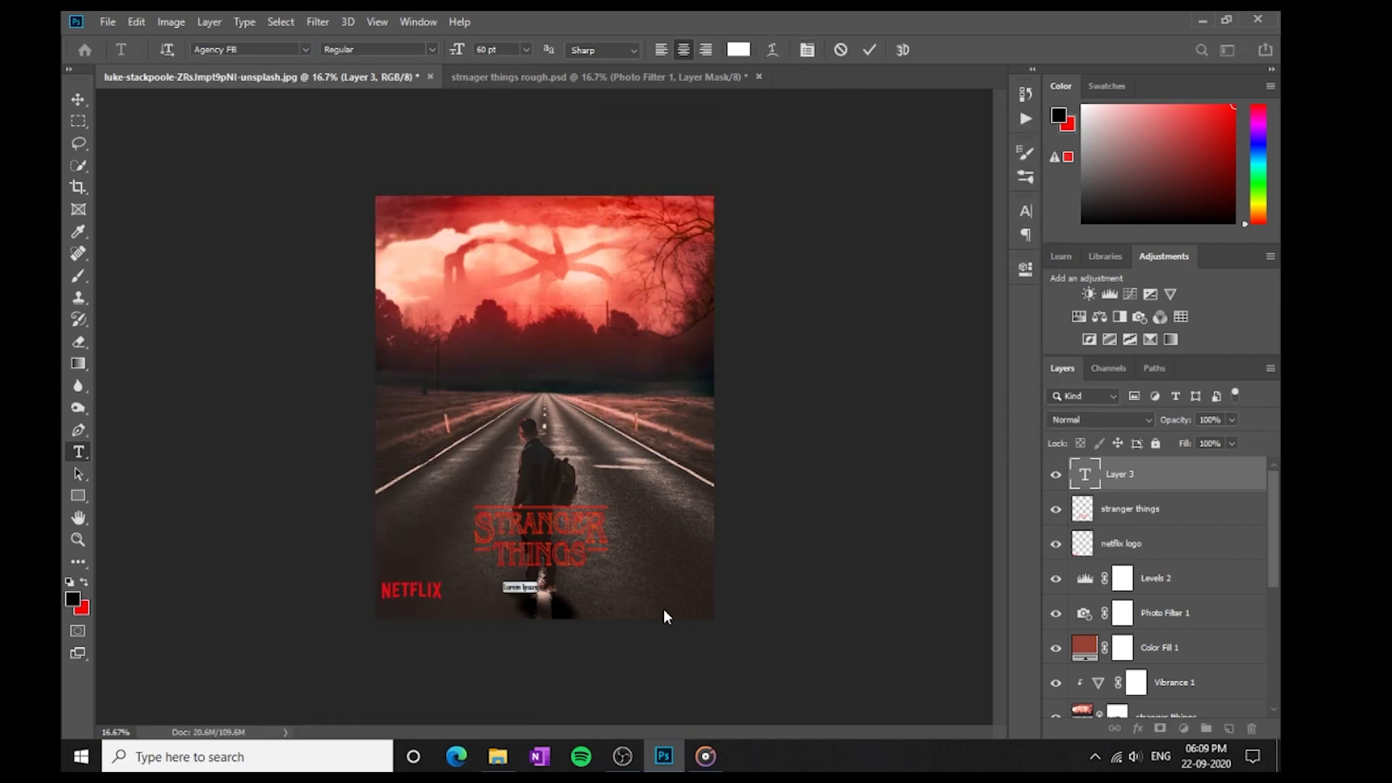
key(BackSpace)
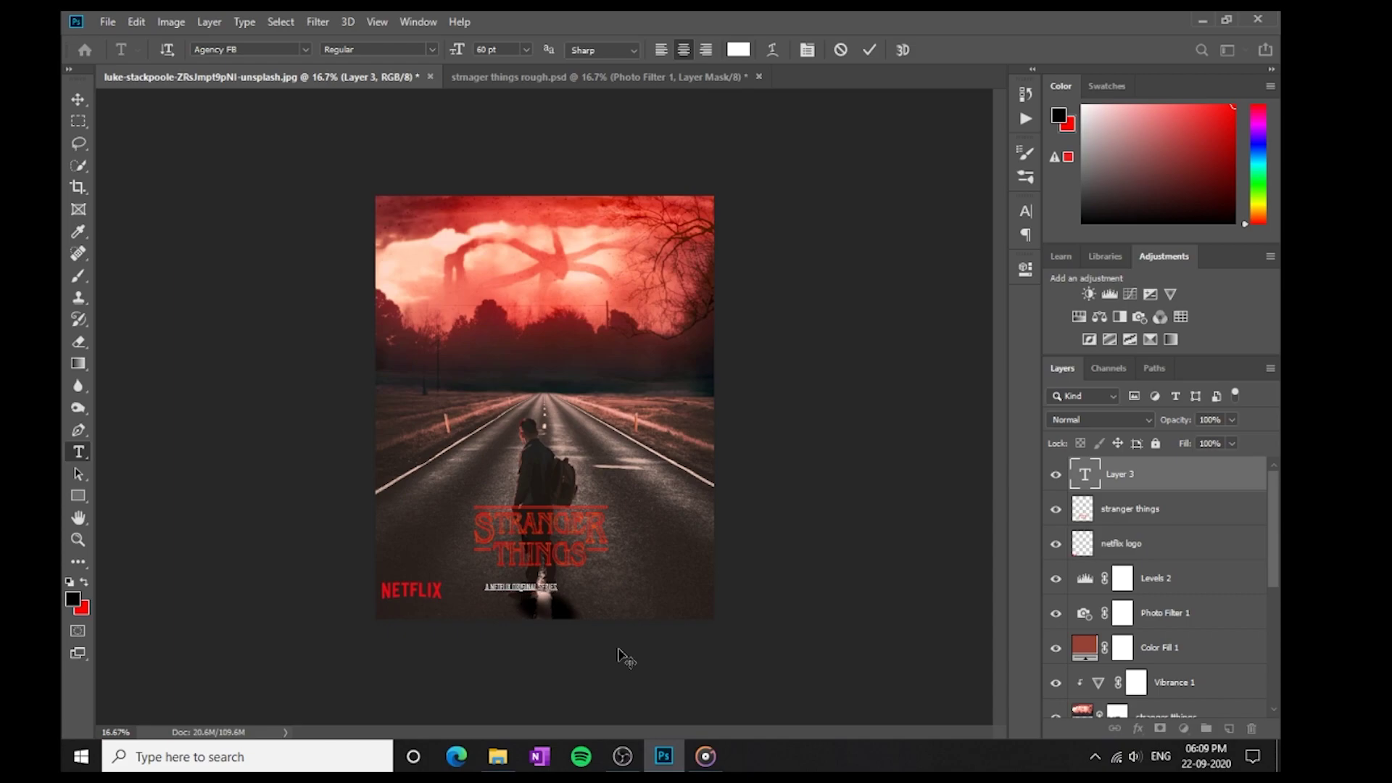
click(868, 50)
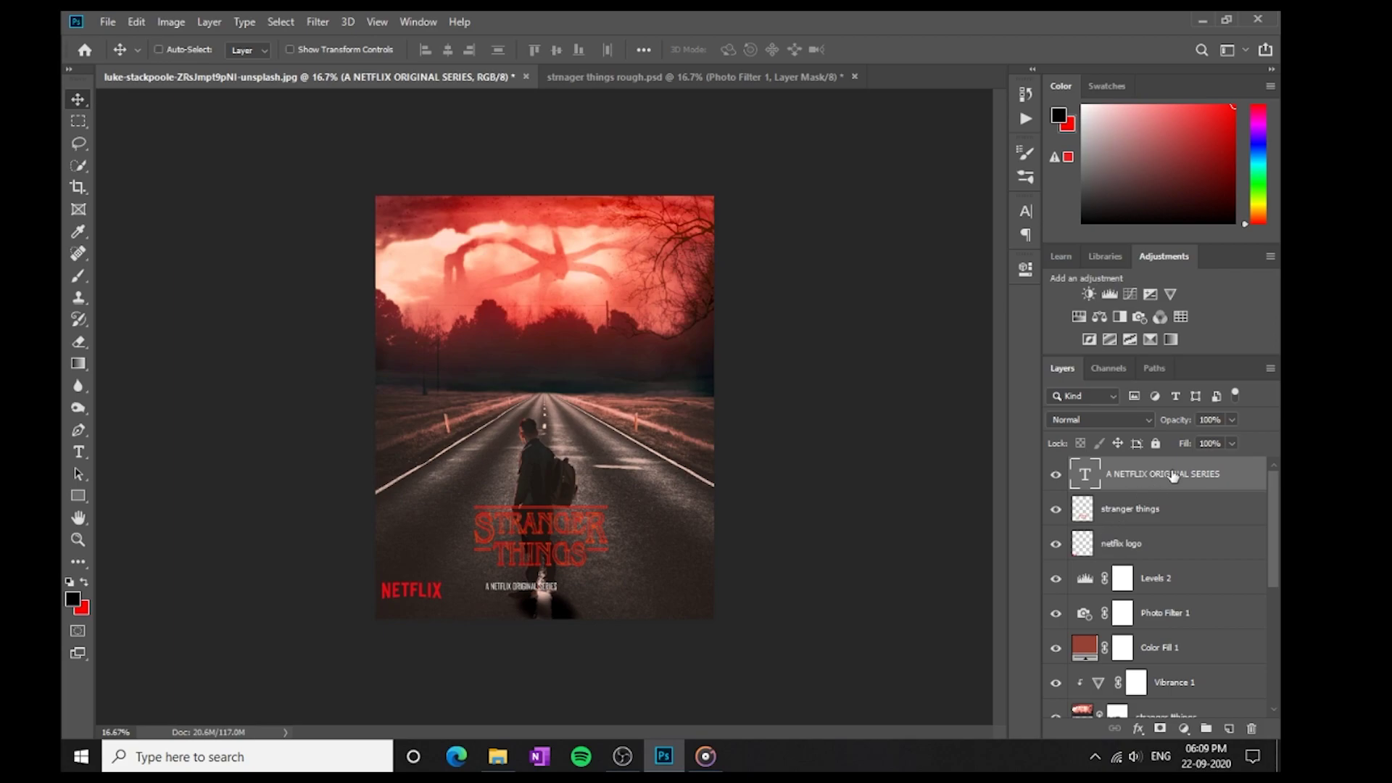
- Enlarge the "A NETFLIX ORIGINAL SERIES" text to nearly the logo's width and position it just beneath the Stranger Things logo
key(ctrl+t)
mouse_move(559, 580)
mouse_down()
mouse_move(636, 561)
mouse_move(563, 586)
mouse_move(599, 582)
mouse_move(578, 585)
mouse_up()
click(873, 50)
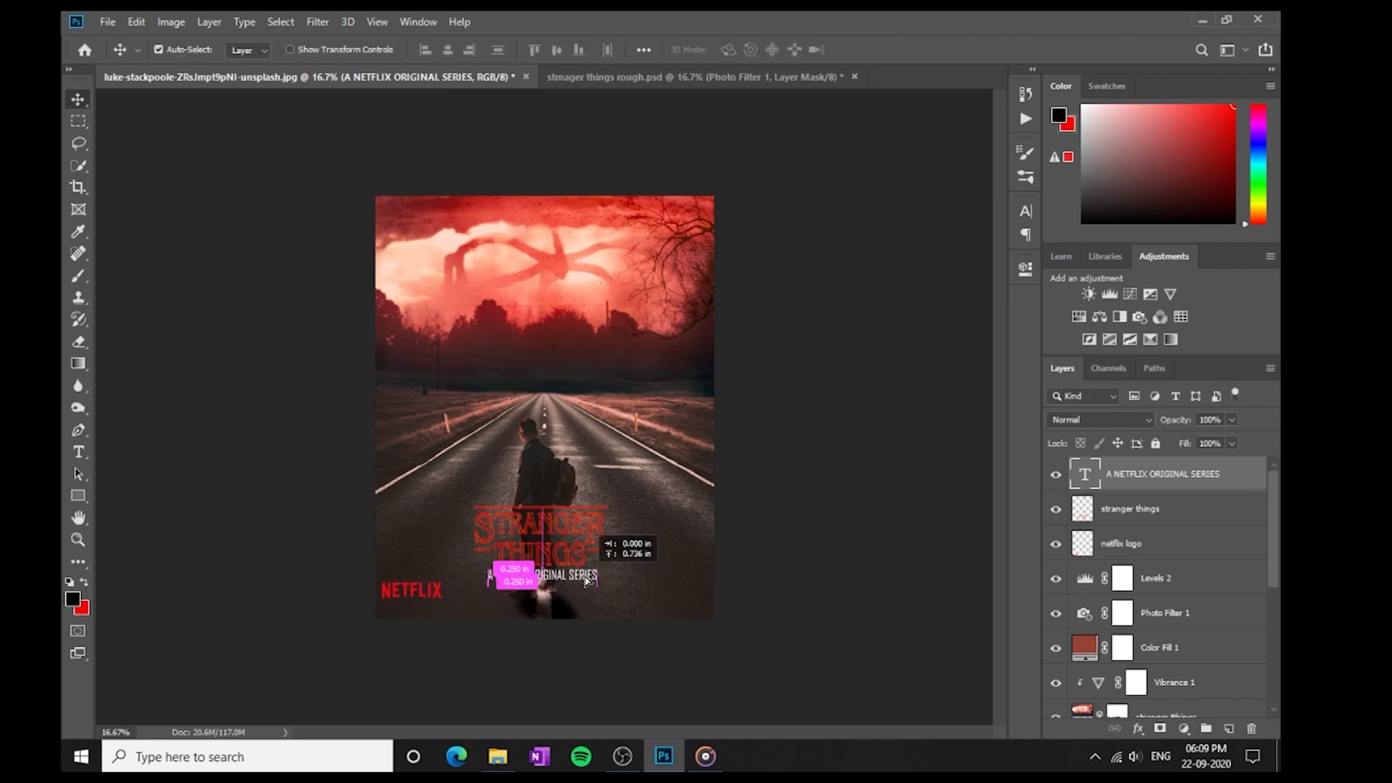
click(593, 585)
drag(590, 577, 590, 584)
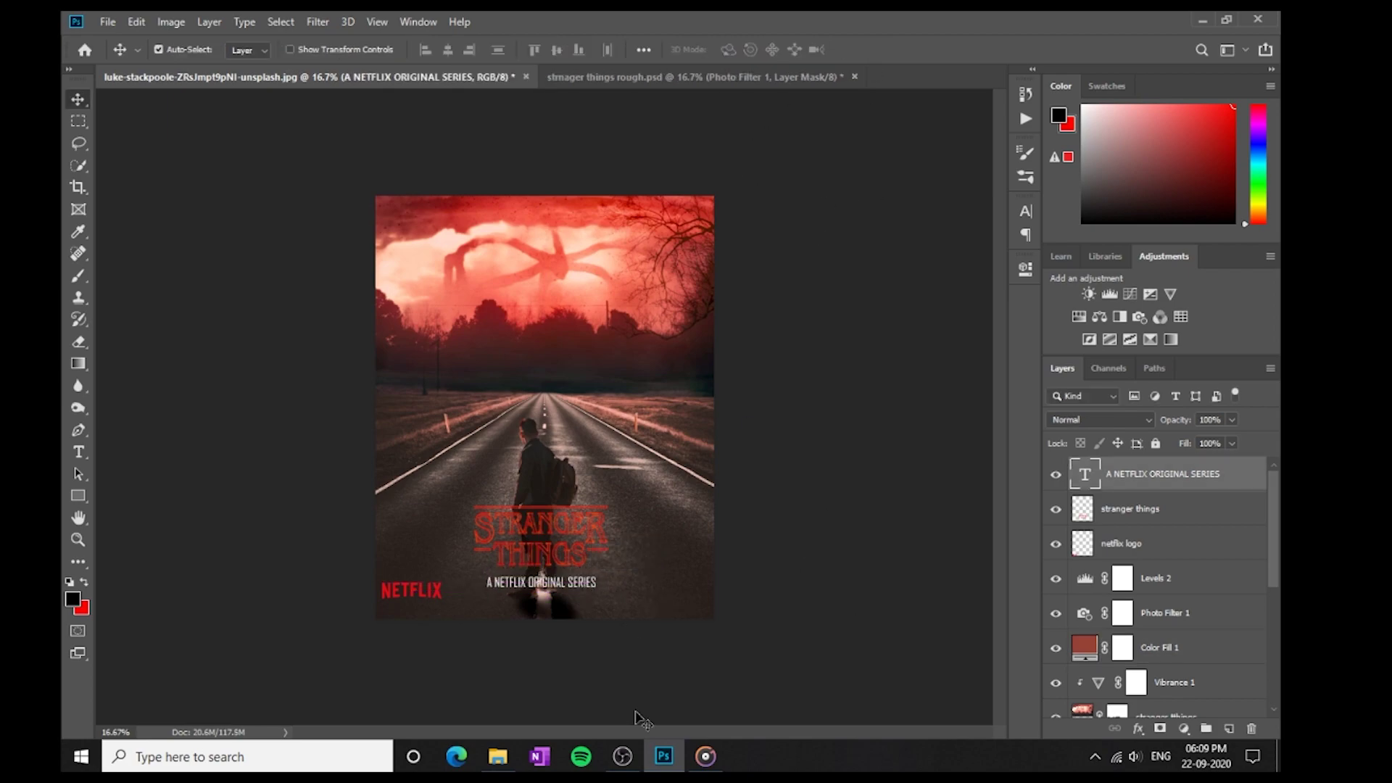